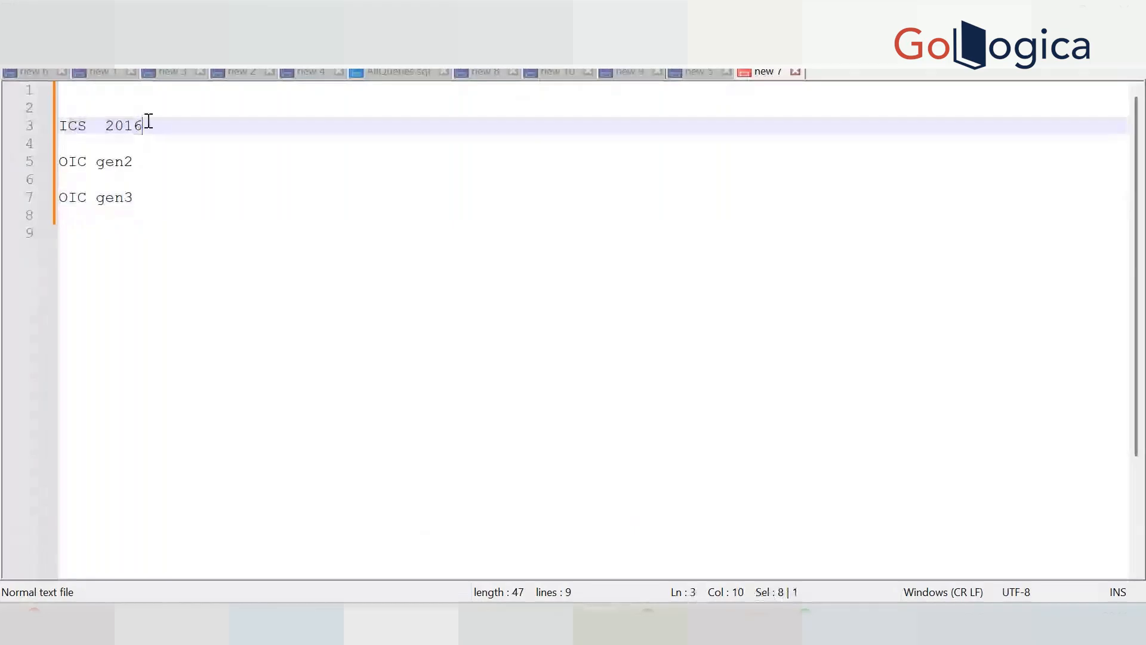
# Add "ICS PCS VBCS" after "OIC gen2" in the version notes
pyautogui.moveTo(145, 162); pyautogui.dragTo(58, 161)
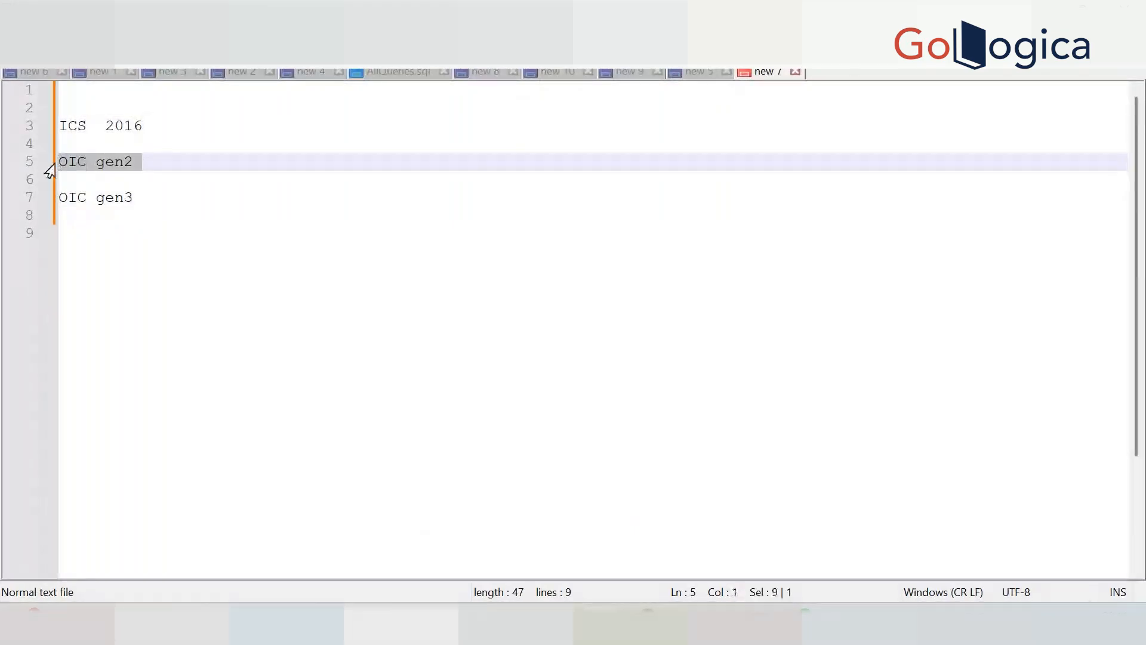
pyautogui.click(170, 160)
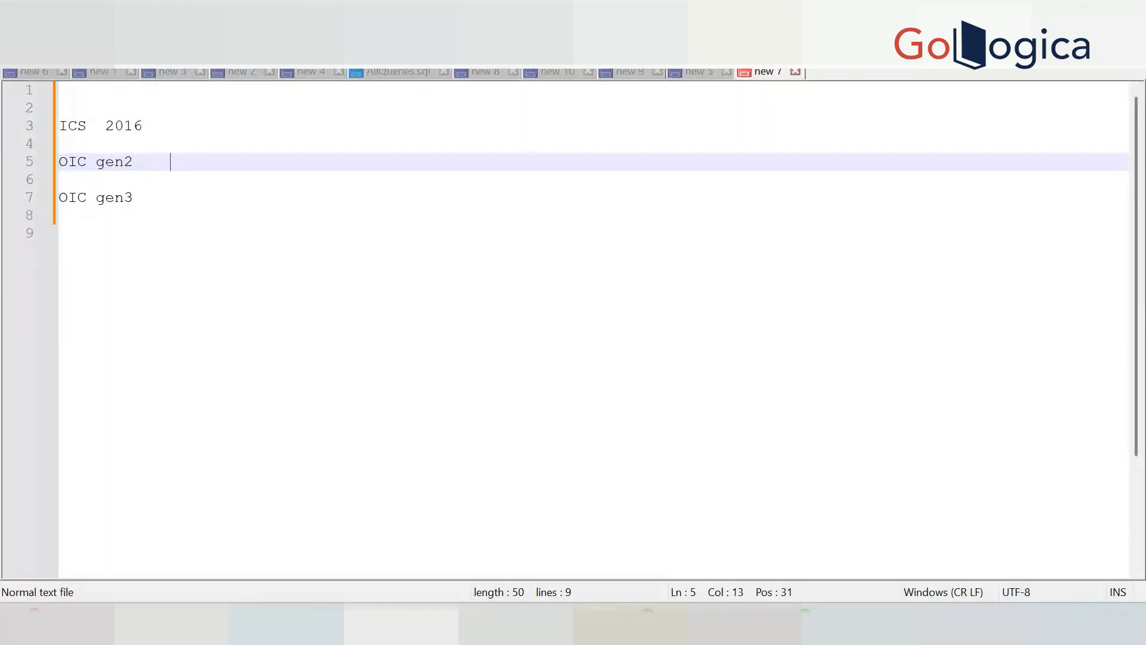
pyautogui.write('ICS  PCS   VBCS')
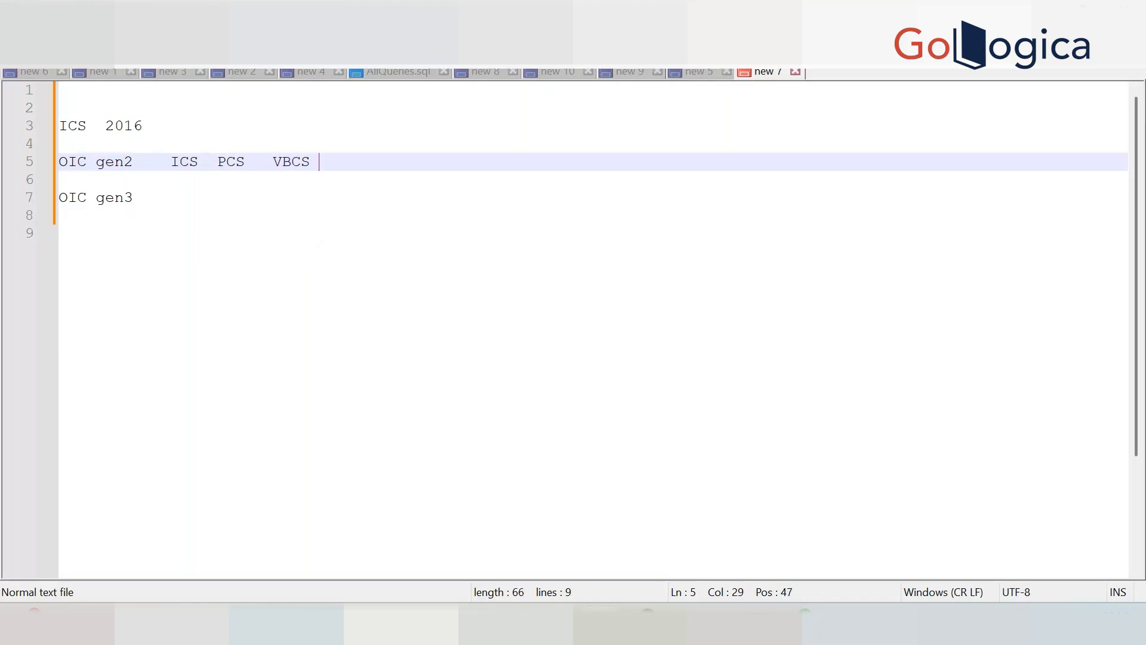
pyautogui.click(175, 195)
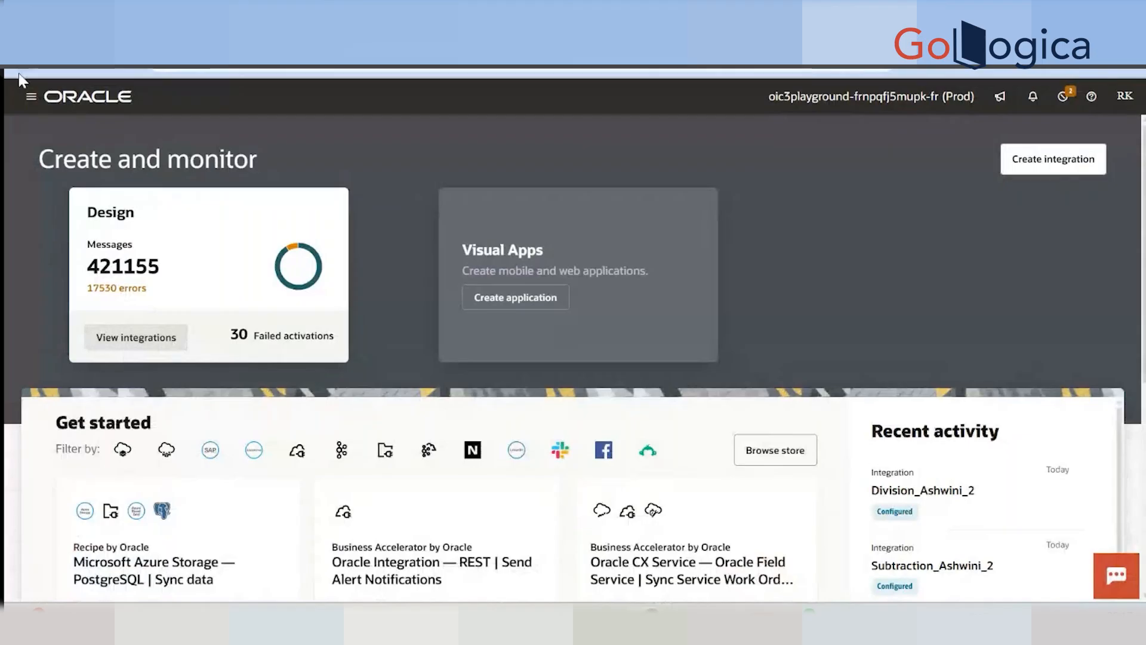
# In Oracle Integration, expand the navigation and view the Design components such as integrations, connections and lookups
pyautogui.click(31, 96)
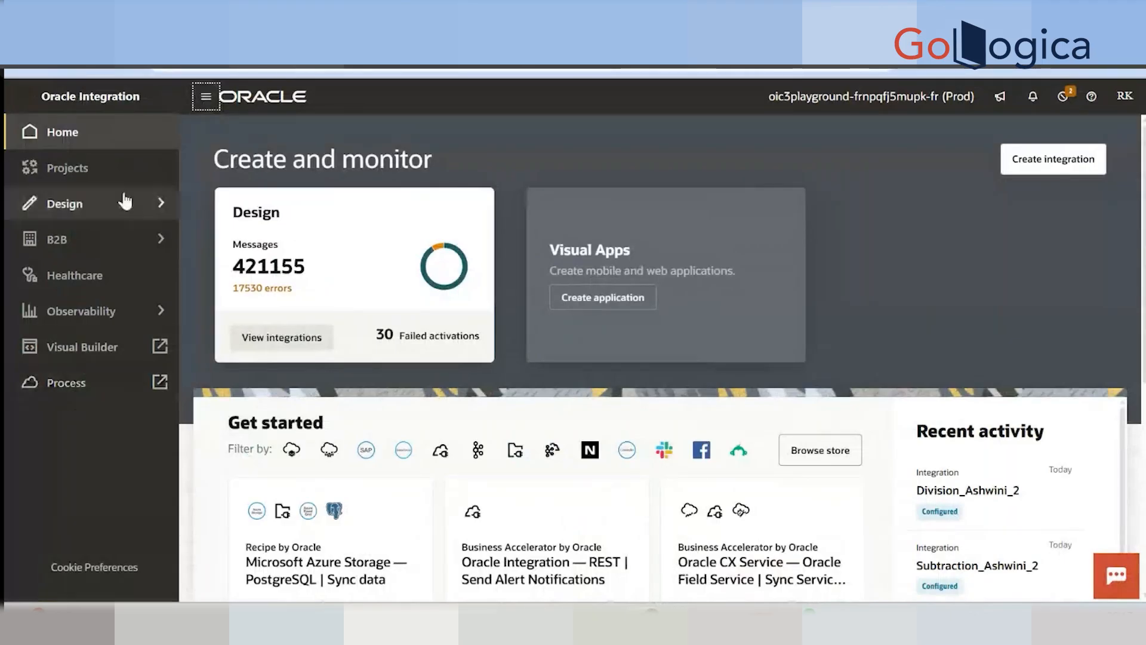
pyautogui.click(124, 203)
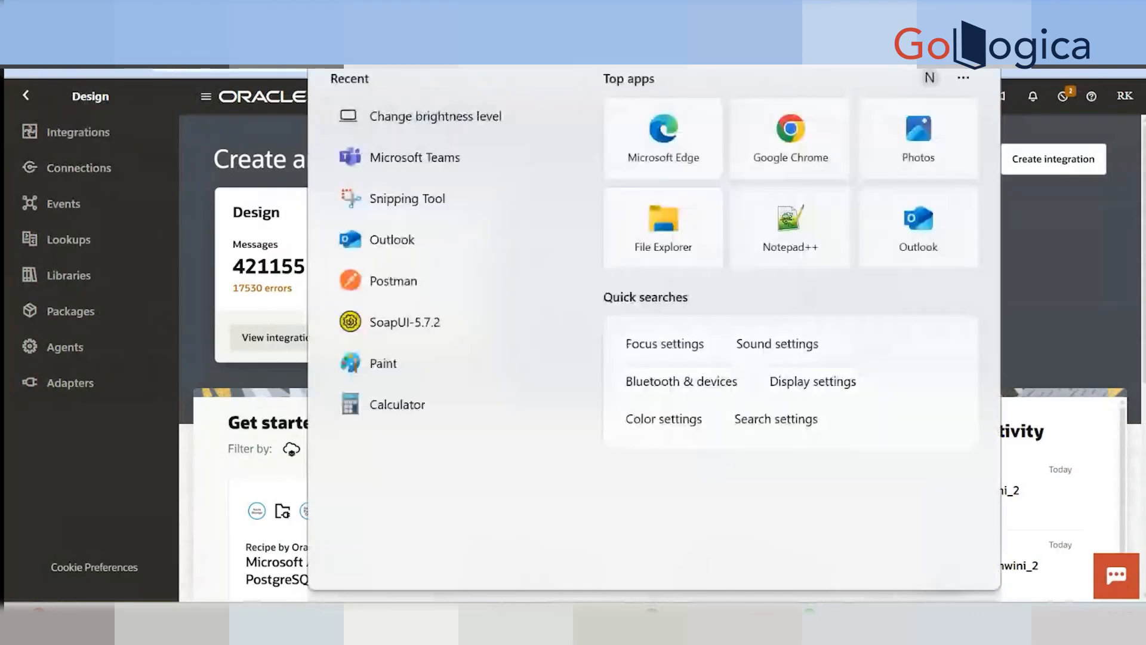
# Switch to Paint and draw a large rectangle about 1185 × 468 px on the blank canvas
pyautogui.write('paint')
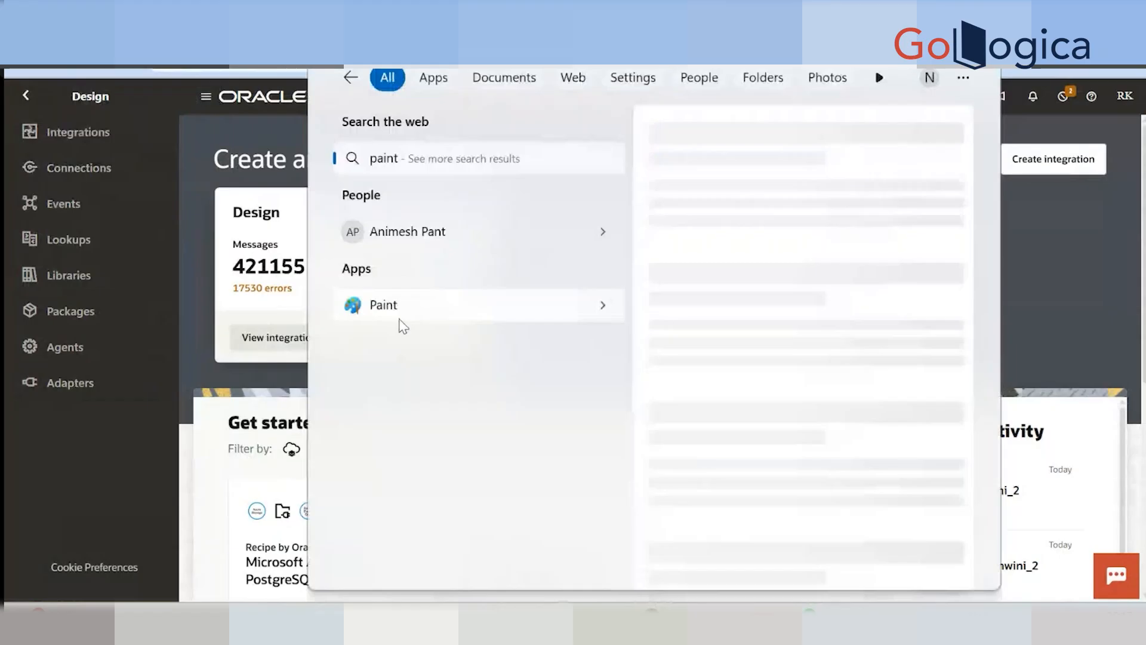
pyautogui.click(399, 319)
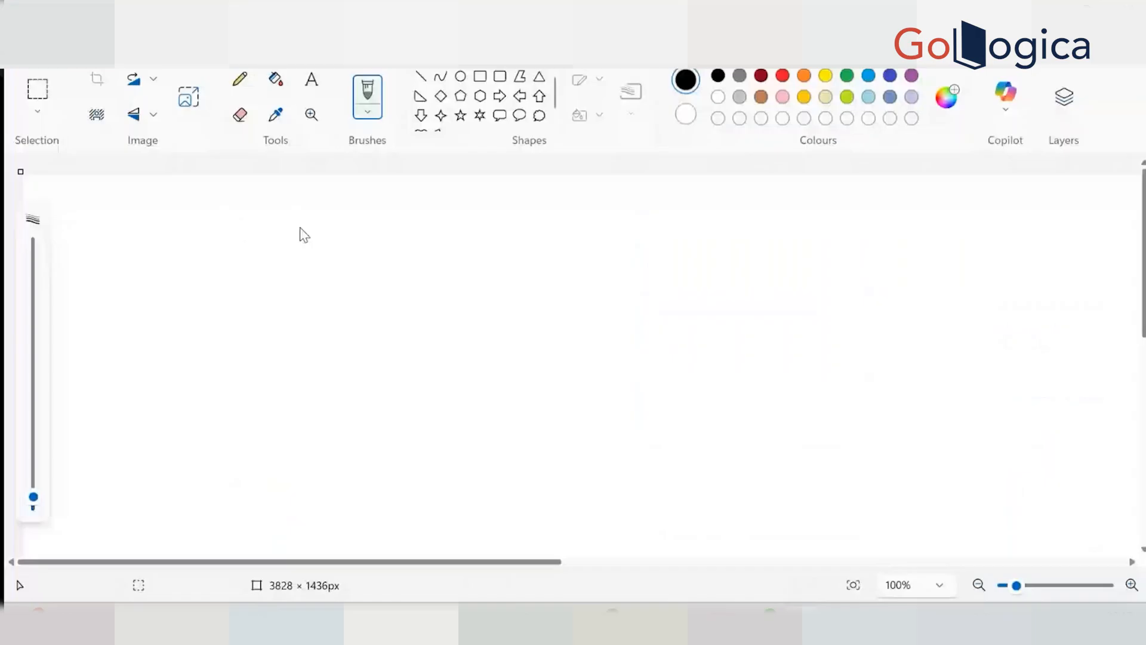
pyautogui.moveTo(267, 223); pyautogui.dragTo(864, 357)
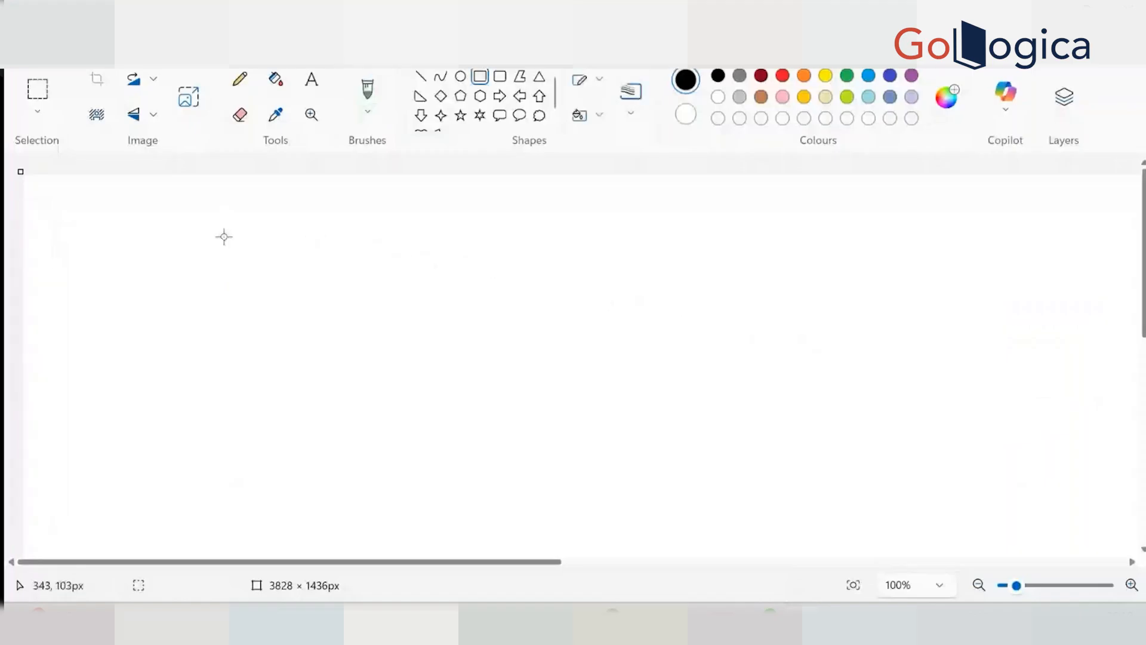
pyautogui.moveTo(220, 232); pyautogui.dragTo(929, 512)
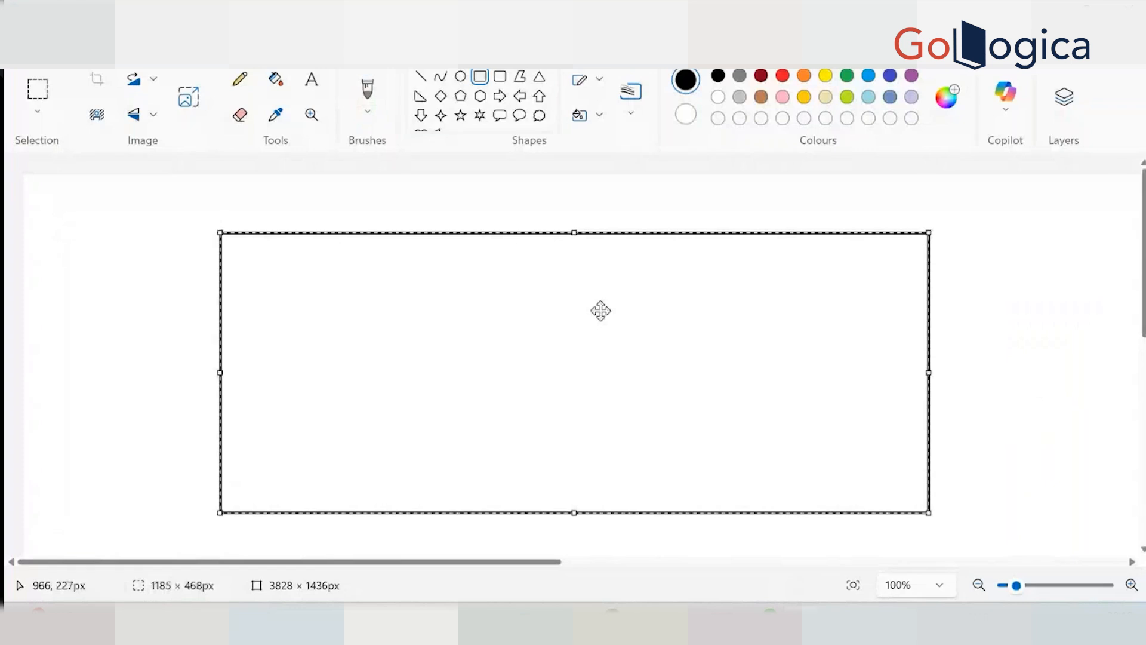
# Divide the large rectangle into three roughly equal columns with two straight vertical lines
pyautogui.click(421, 77)
pyautogui.moveTo(452, 233); pyautogui.dragTo(448, 512)
pyautogui.click(683, 259)
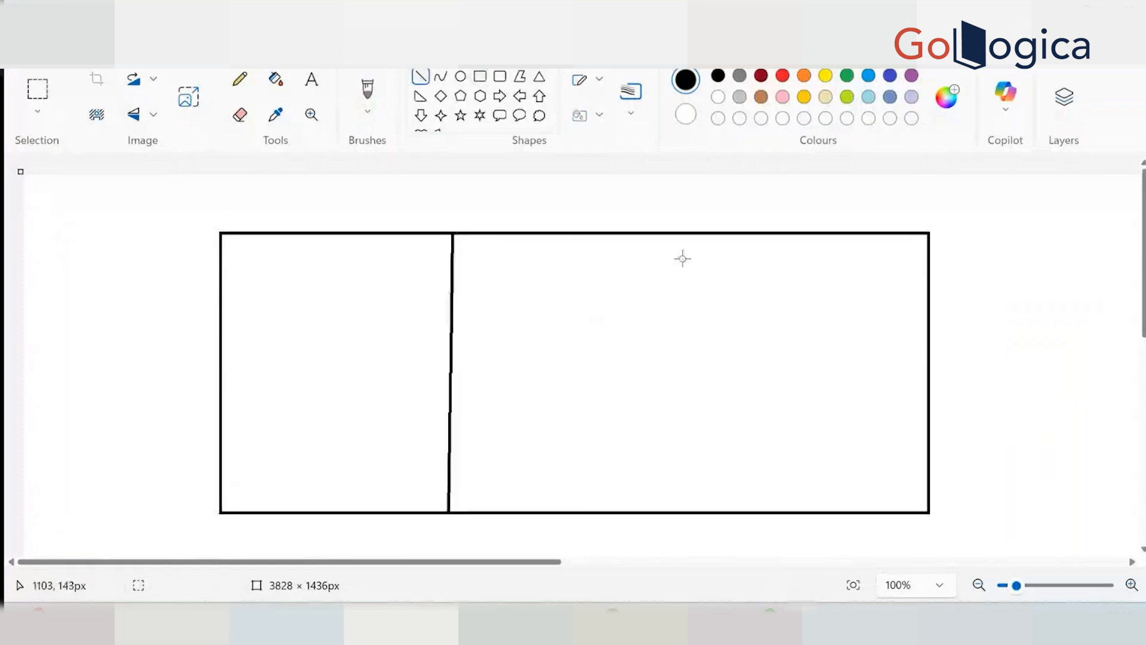
pyautogui.click(686, 236)
pyautogui.moveTo(686, 236)
pyautogui.mouseDown()
pyautogui.moveTo(699, 294)
pyautogui.moveTo(681, 515)
pyautogui.mouseUp()
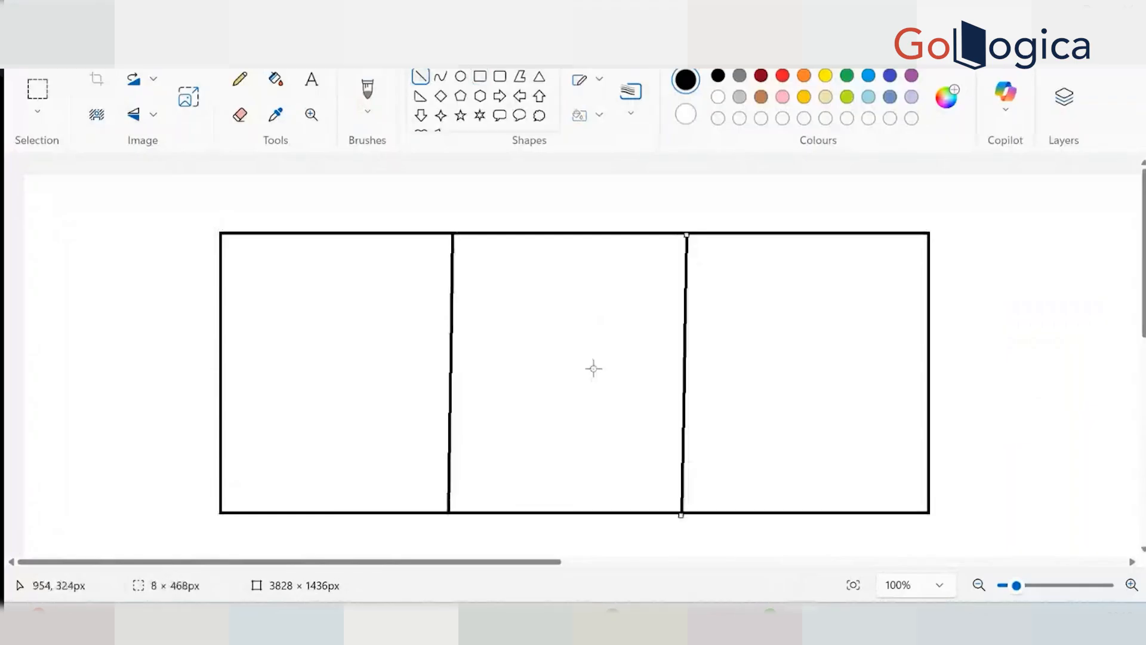
pyautogui.click(594, 369)
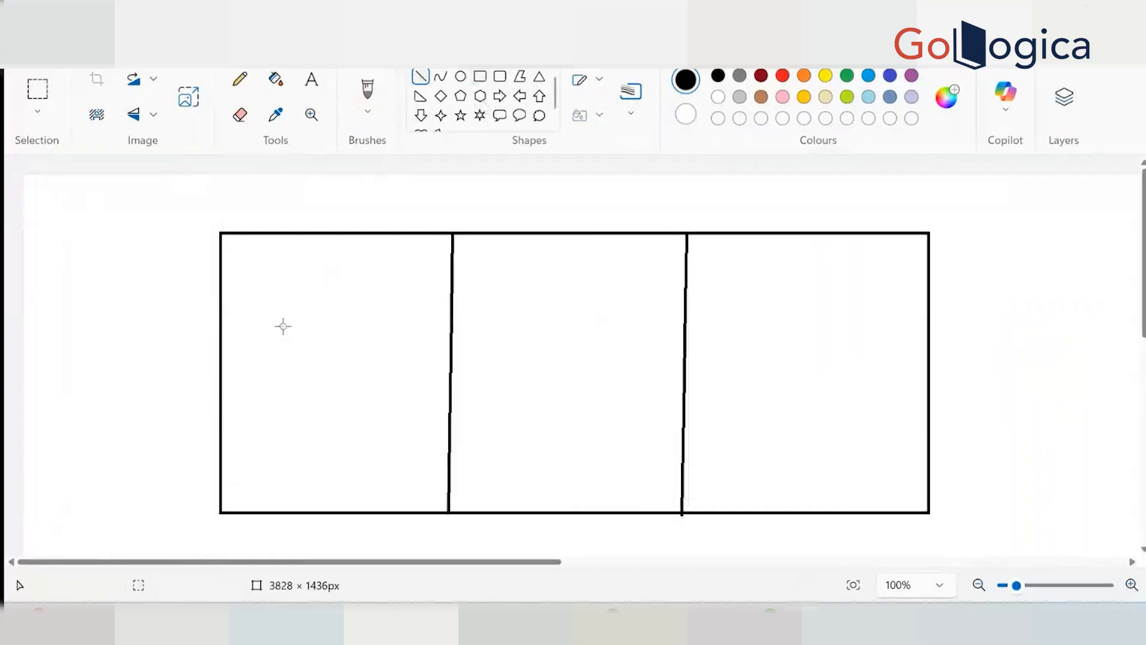
# Draw a rounded rectangle in each column: about 202 × 161 px in the first, a wider one in the third, a tall one in the middle
pyautogui.moveTo(282, 326); pyautogui.dragTo(394, 421)
pyautogui.hotkey('ctrl', 'z')
pyautogui.click(499, 76)
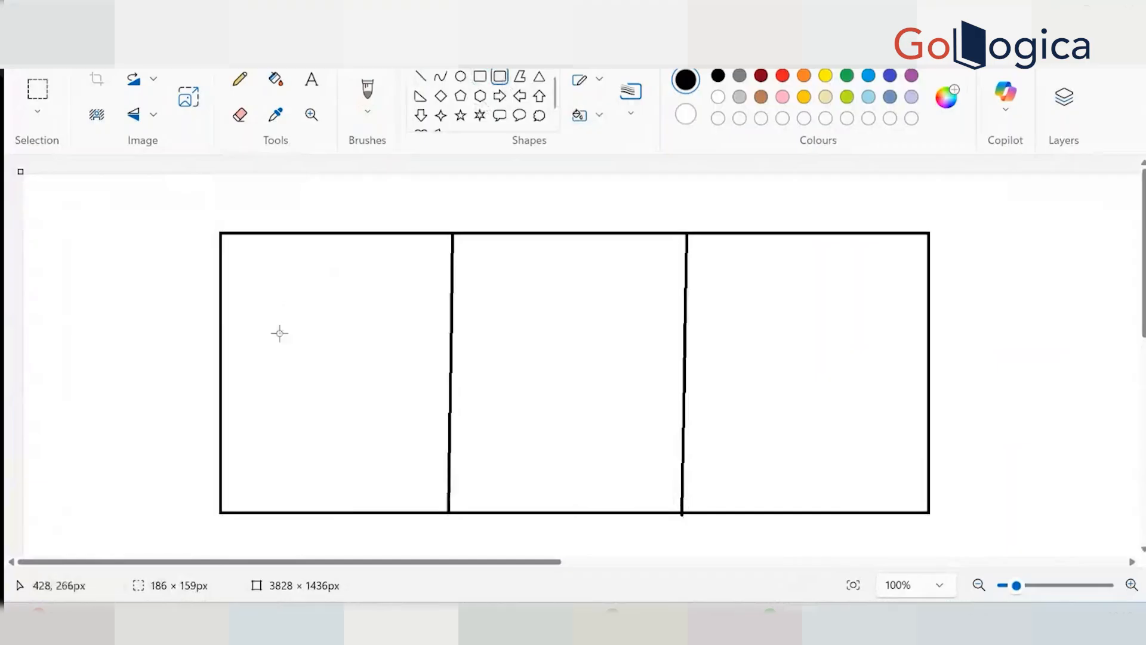
pyautogui.moveTo(269, 328); pyautogui.dragTo(389, 425)
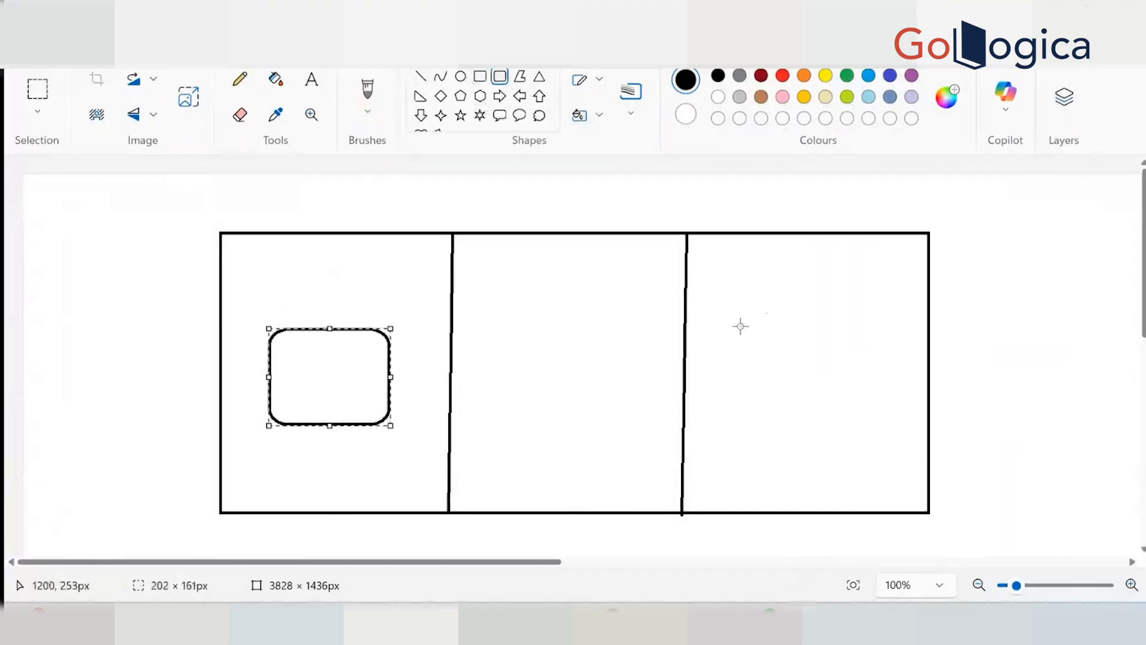
pyautogui.click(721, 318)
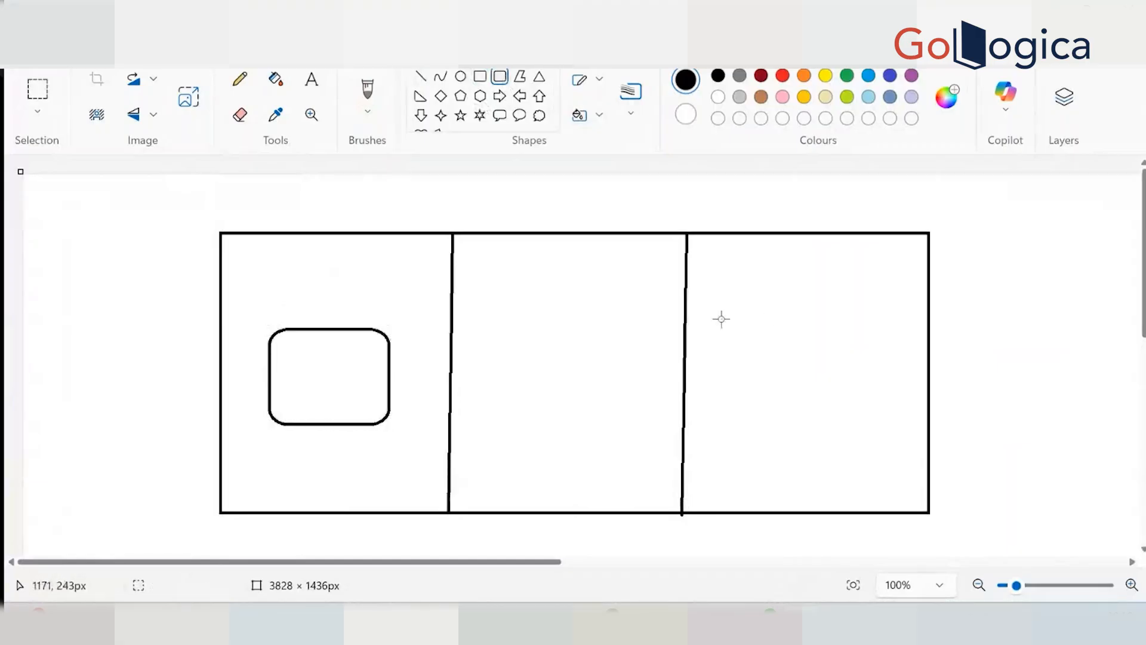
pyautogui.moveTo(718, 315); pyautogui.dragTo(881, 433)
pyautogui.moveTo(501, 292); pyautogui.dragTo(624, 495)
# Label the rounded box in the first column "source SAP" in bold Calibri 28 text
pyautogui.click(311, 80)
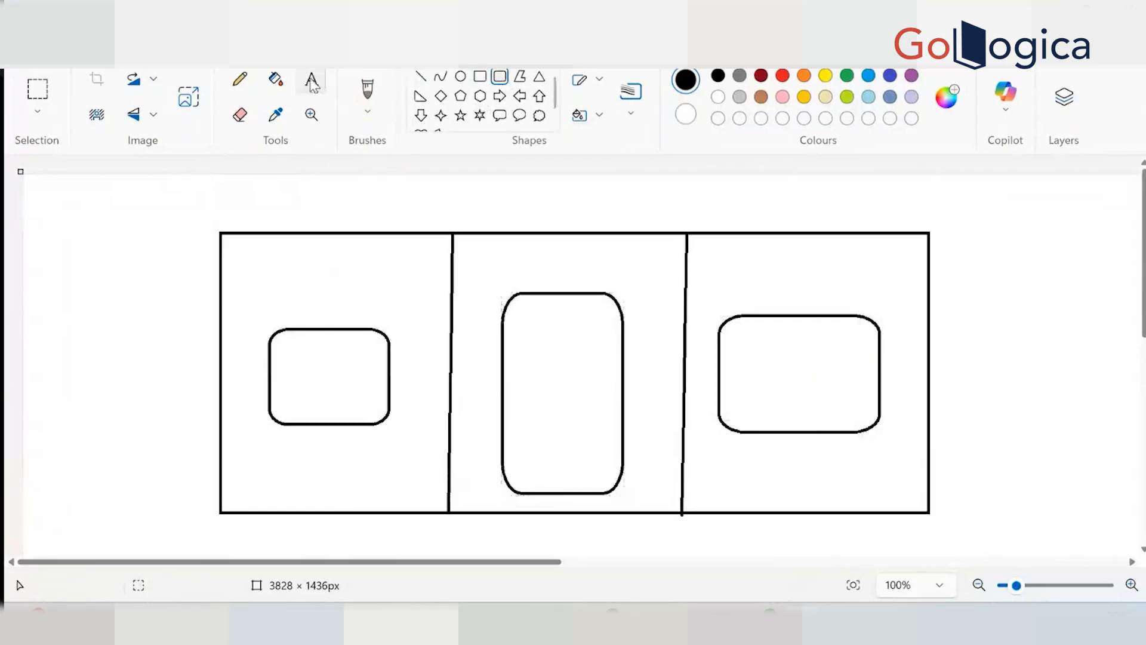
pyautogui.click(312, 81)
pyautogui.click(282, 364)
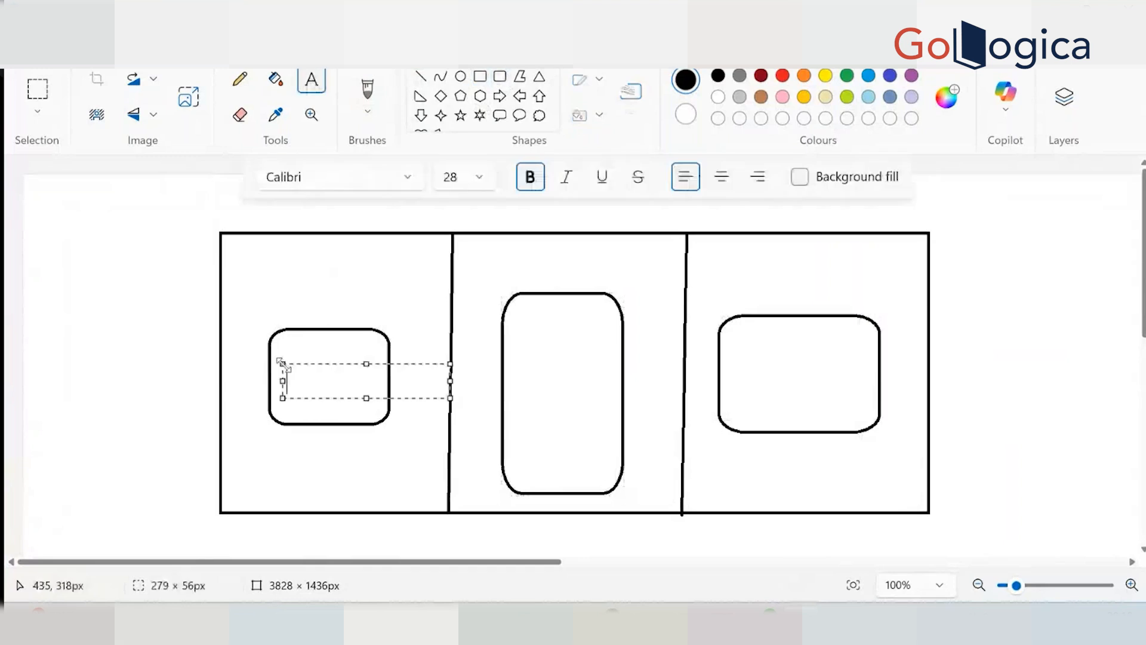
pyautogui.write('Source S')
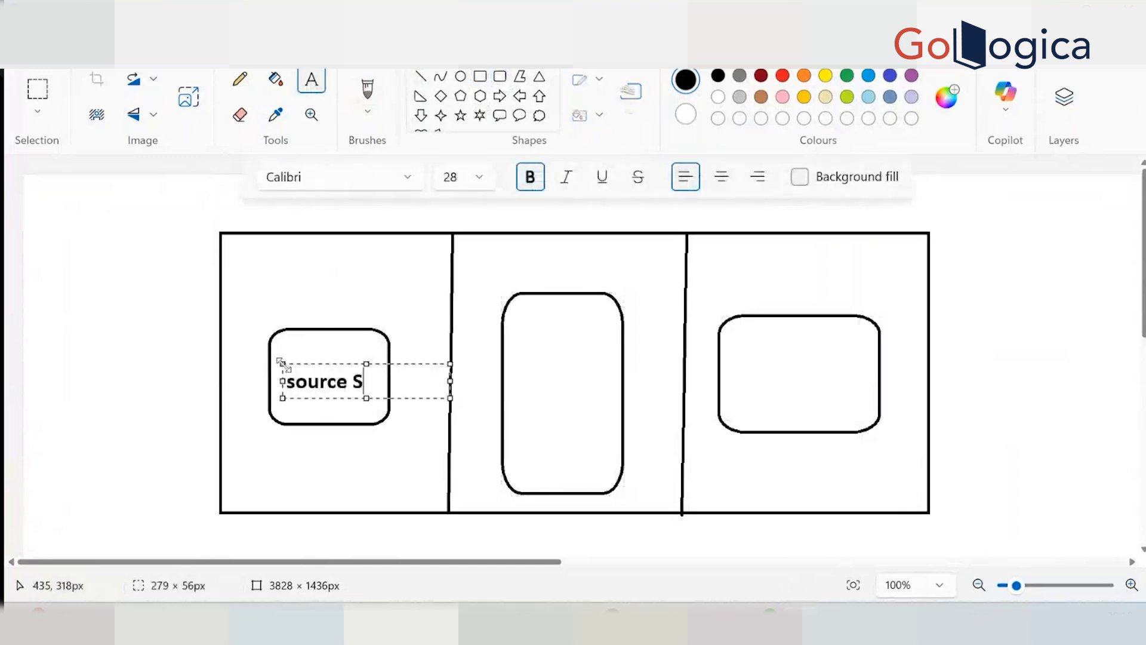
pyautogui.write('AP')
pyautogui.click(767, 361)
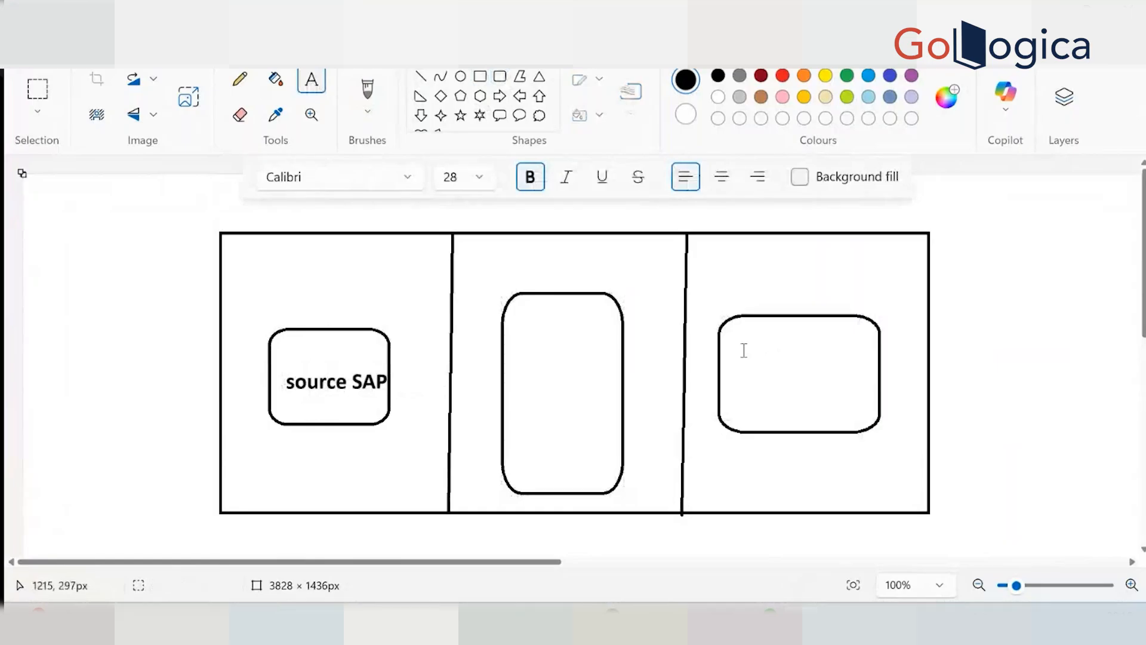
# Label the rounded box in the third column "TARGET" with "SALESFOFRCE" on the line below
pyautogui.click(745, 334)
pyautogui.write('TARG')
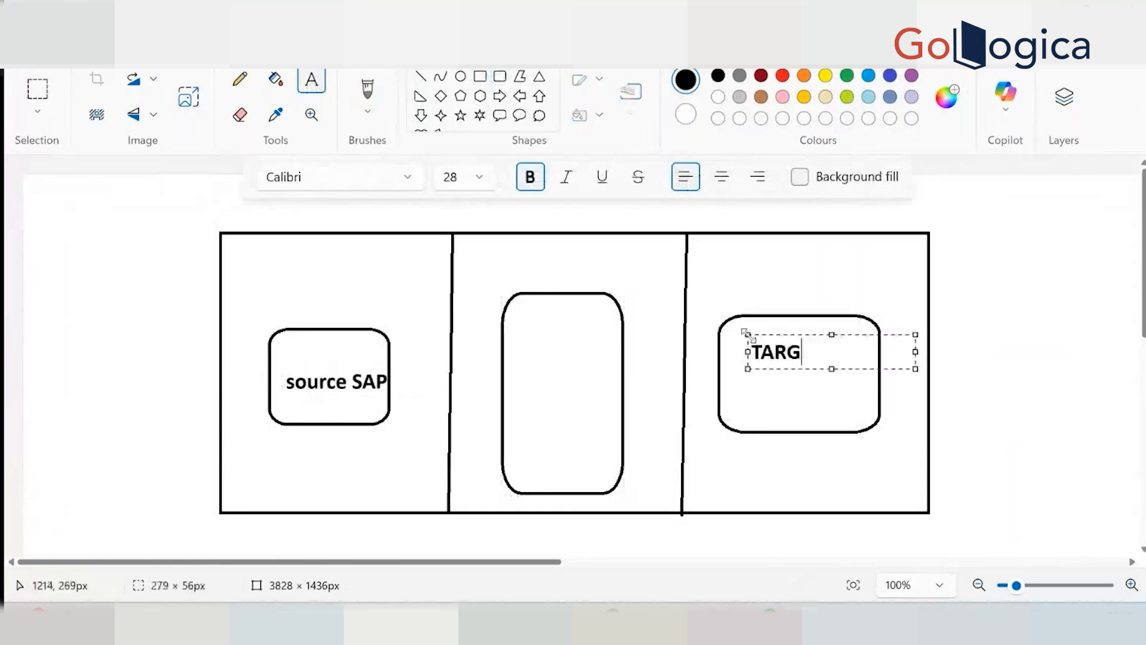
pyautogui.write('ET')
pyautogui.press('Return')
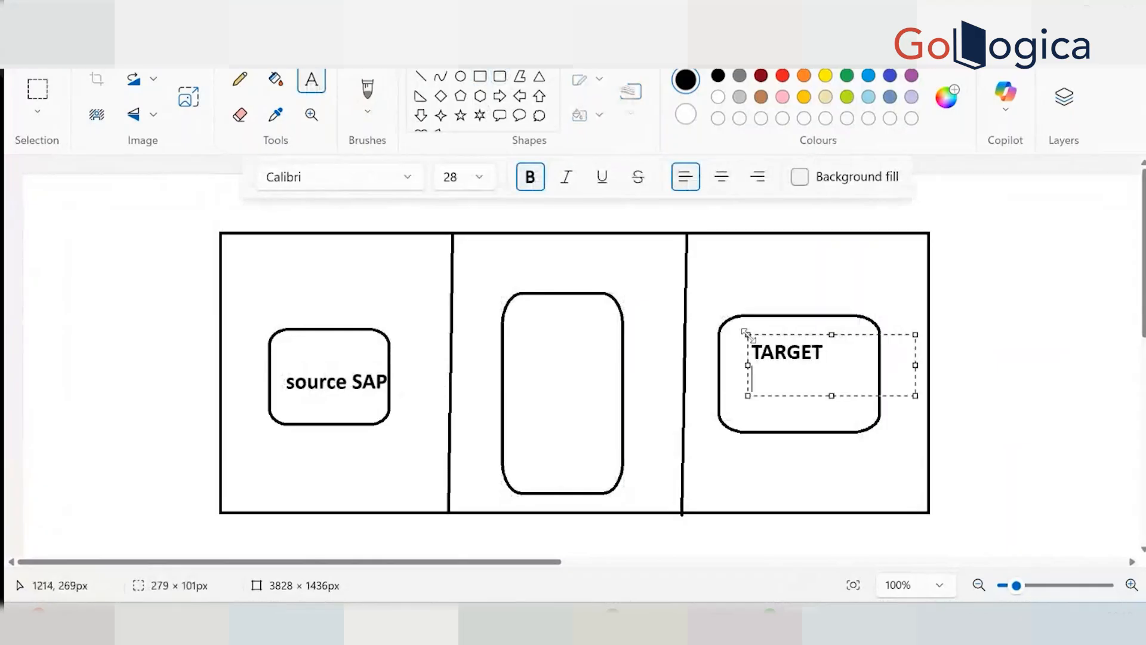
pyautogui.write('SALESFOFRCE')
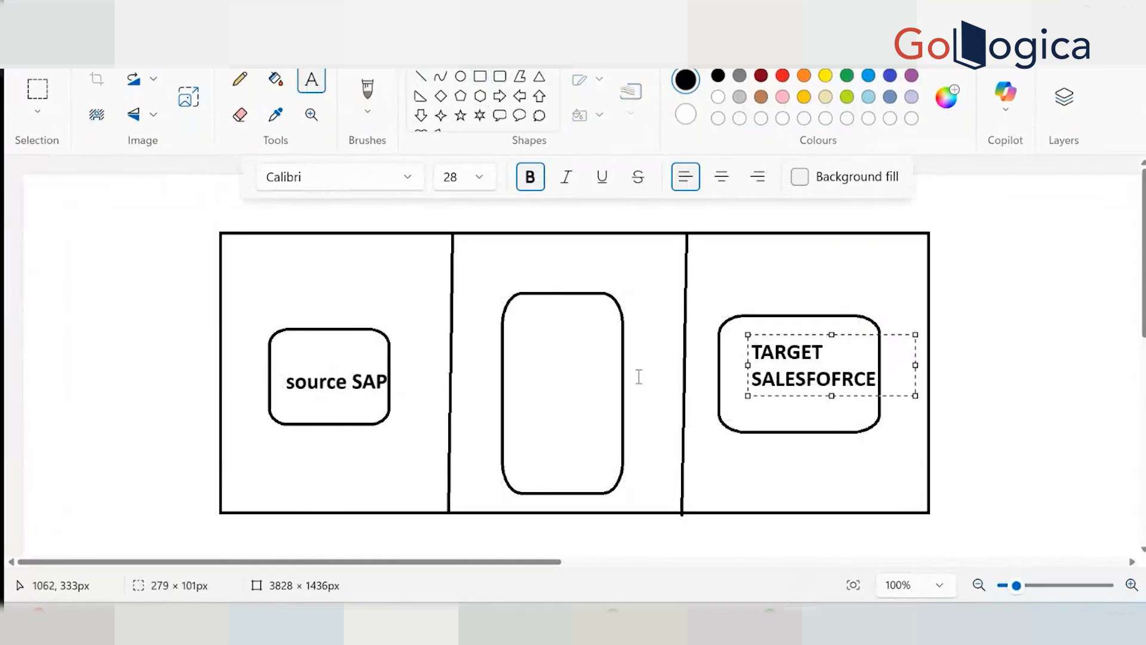
# Label the tall middle box "LOGIC", followed by a blank line and "OIC"
pyautogui.click(527, 326)
pyautogui.write('L')
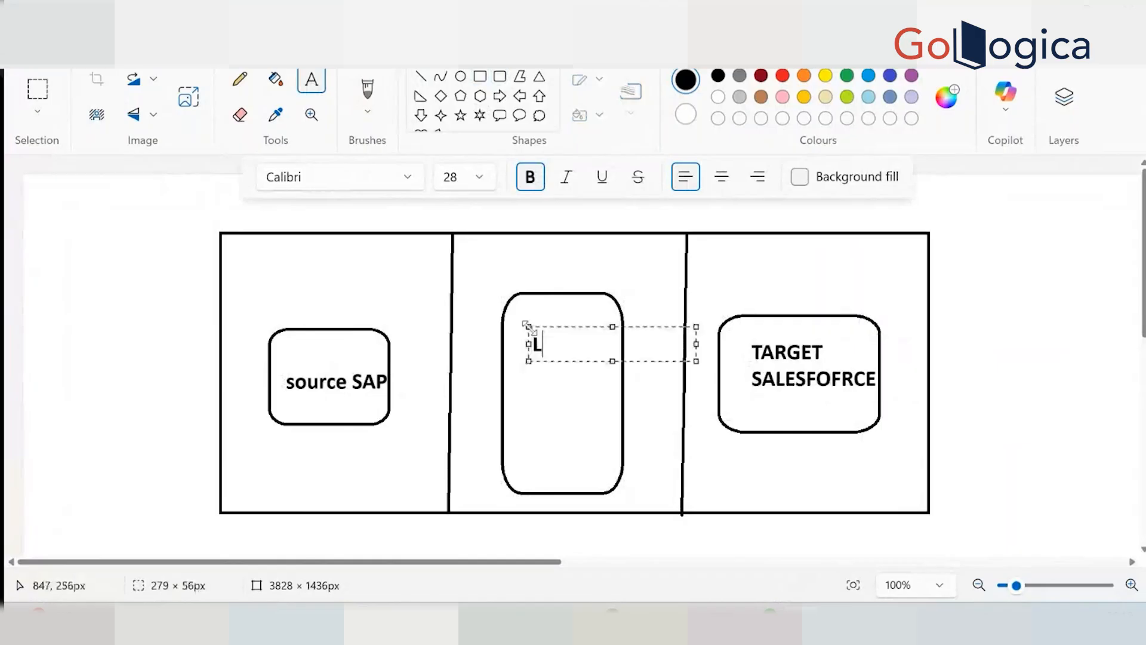
pyautogui.write('OGIC')
pyautogui.press('Return')
pyautogui.press('Return')
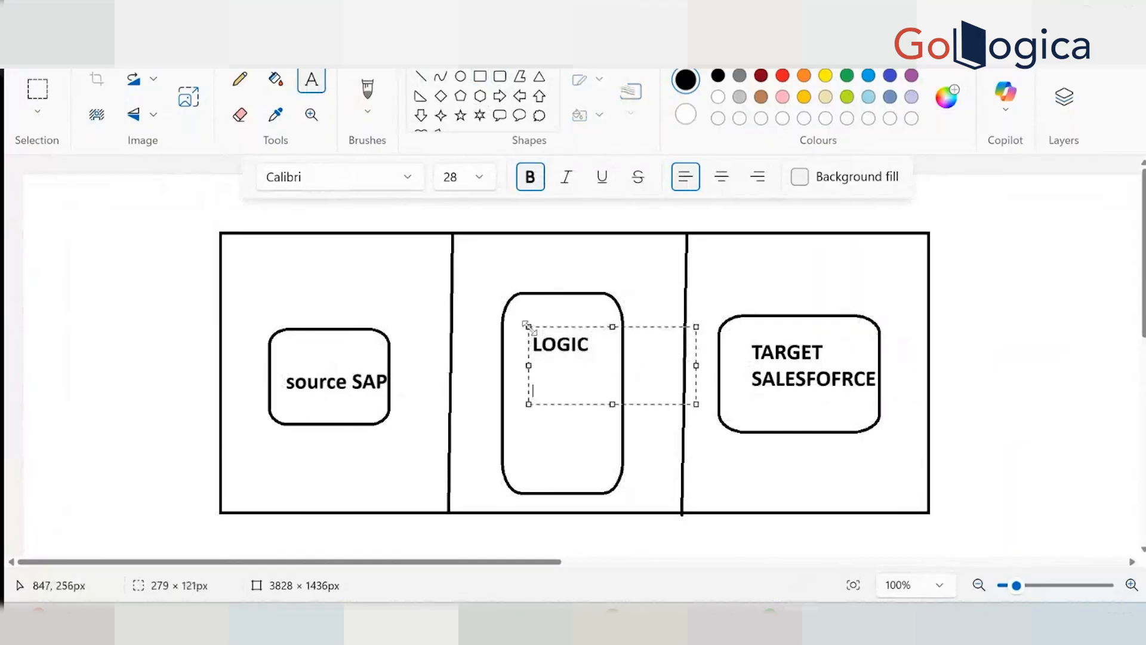
pyautogui.write('OI')
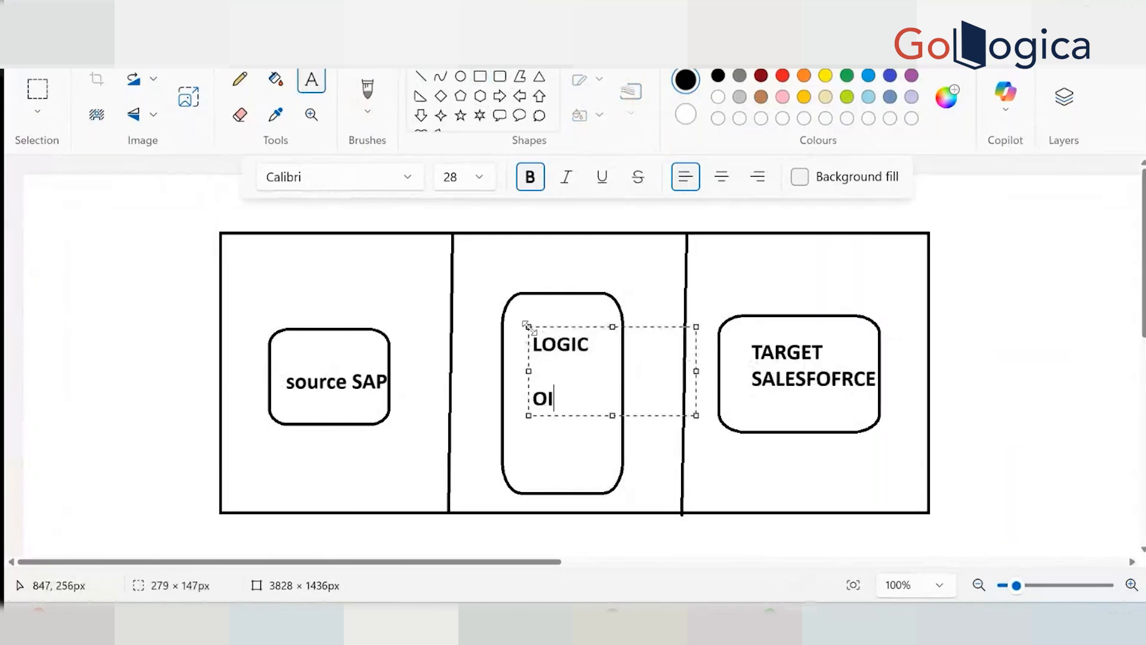
pyautogui.write('C')
pyautogui.click(503, 416)
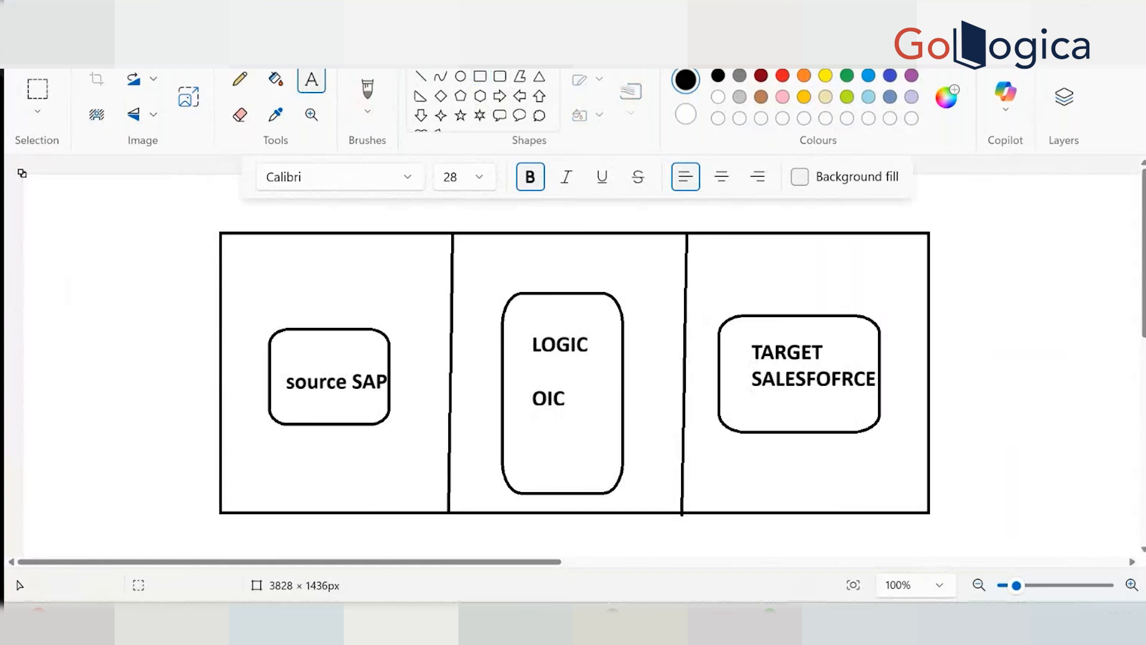
# Switch back to the Notepad++ notes and add "CALCULATOR" and, after a blank line, "SOAP WEBSERVICE" below the URL
pyautogui.hotkey('alt', 'Tab')
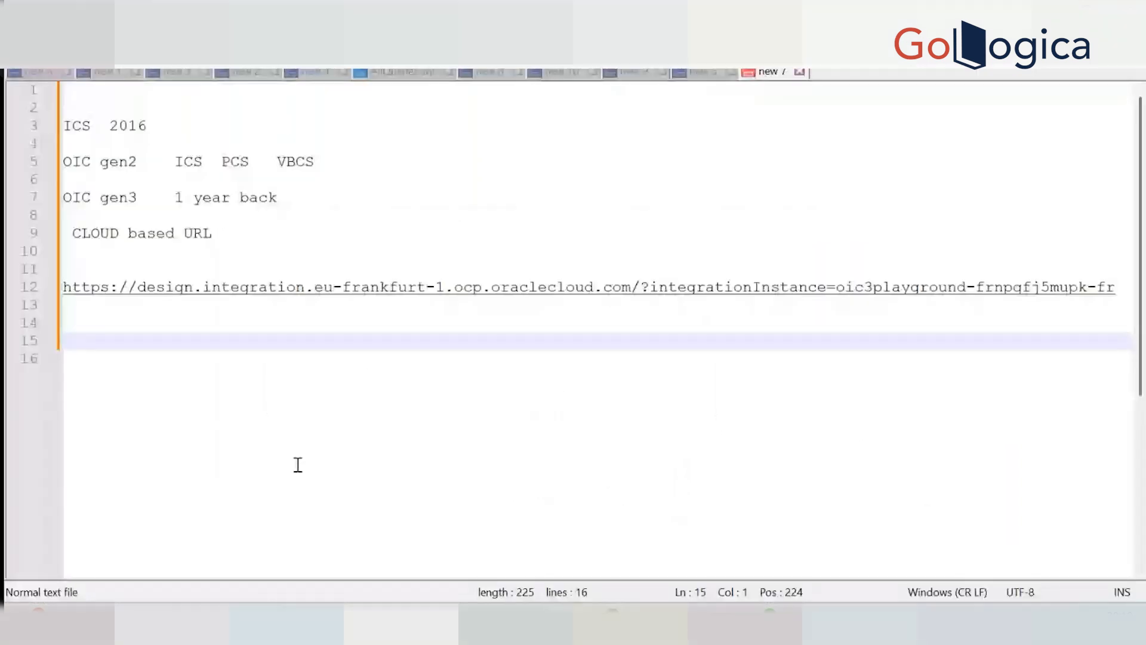
pyautogui.write('C')
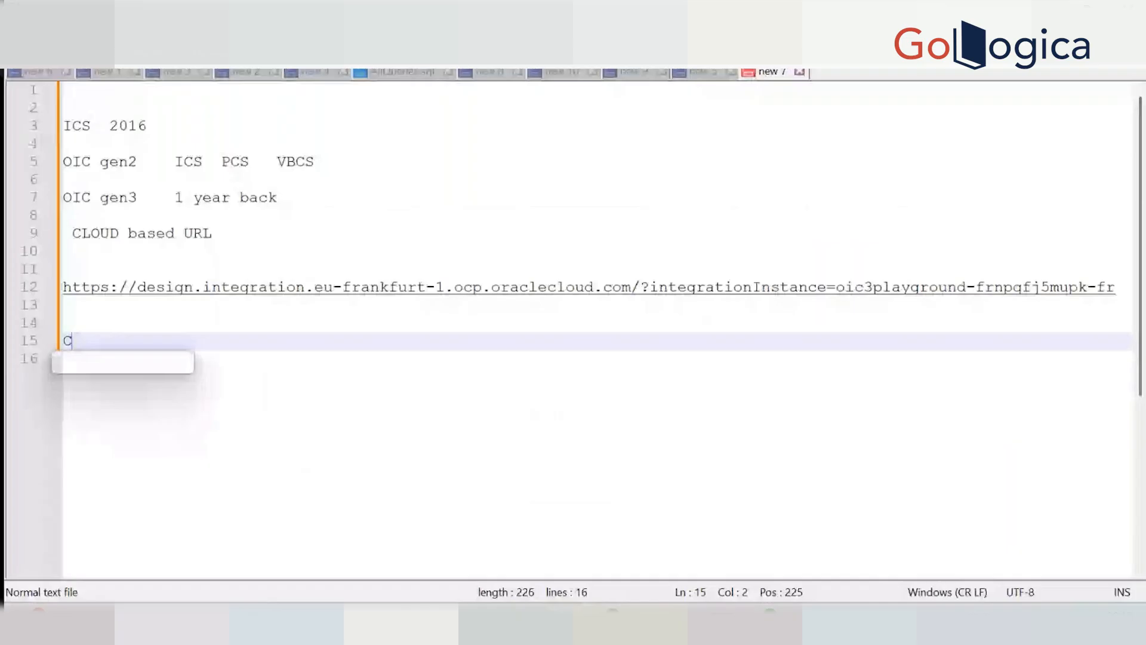
pyautogui.write('ALCULATOR')
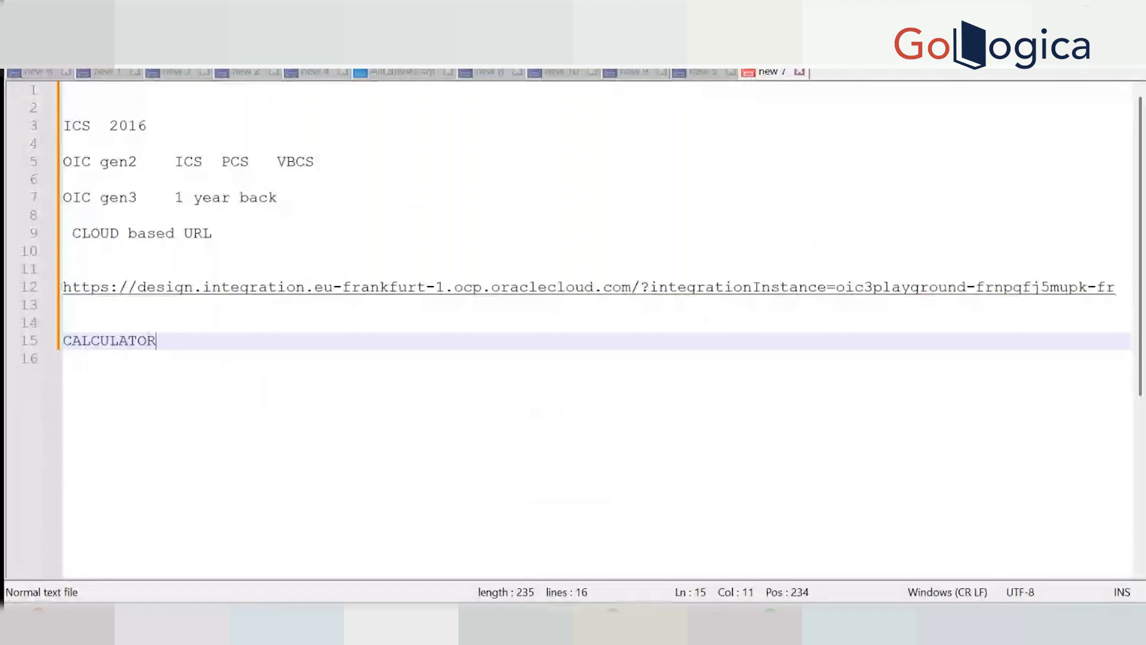
pyautogui.press('Return')
pyautogui.press('Return')
pyautogui.write('WEBSERVICE')
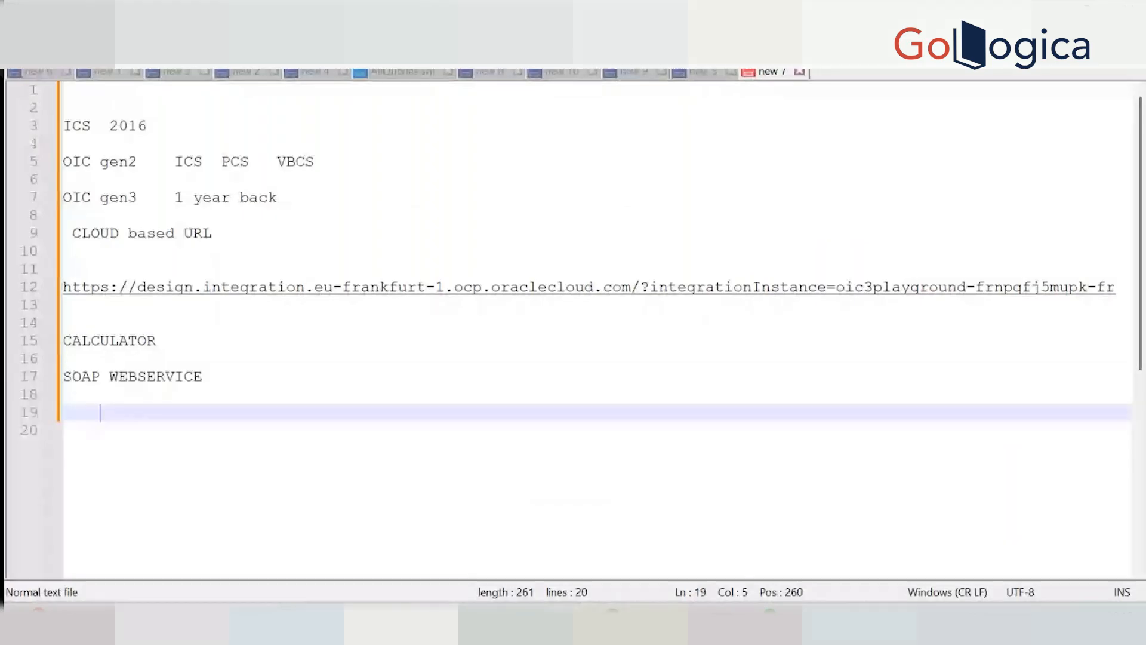
# List X and Y on separate indented lines under "SOAP WEBSERVICE", with the heading "inputs" directly above them
pyautogui.write('X')
pyautogui.press('Return')
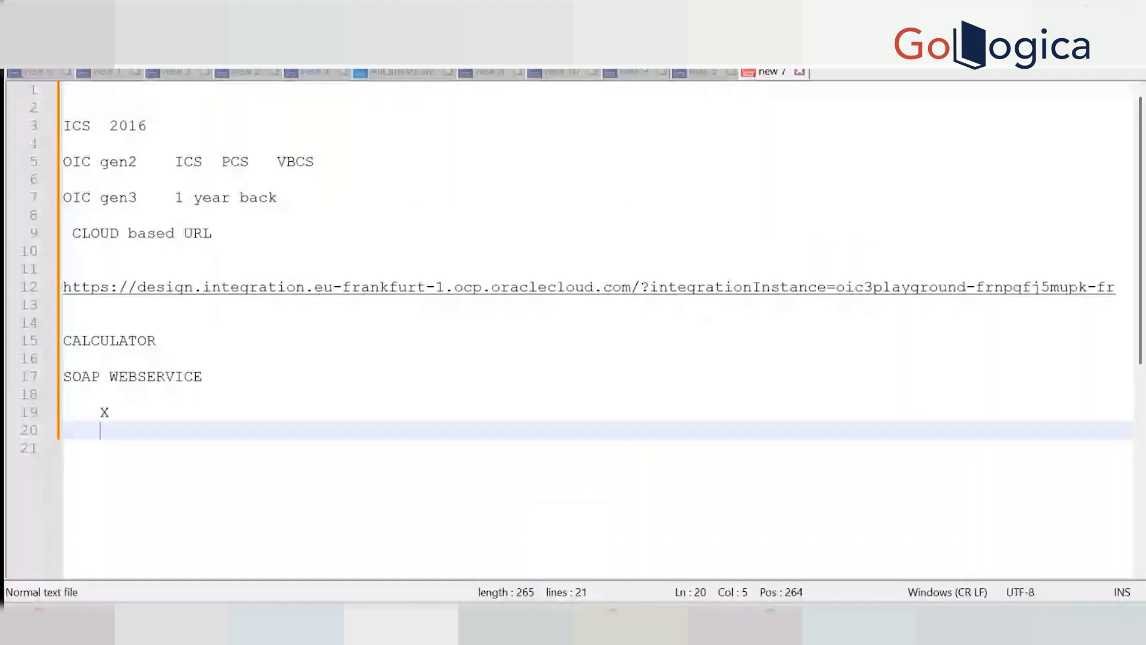
pyautogui.write('Y')
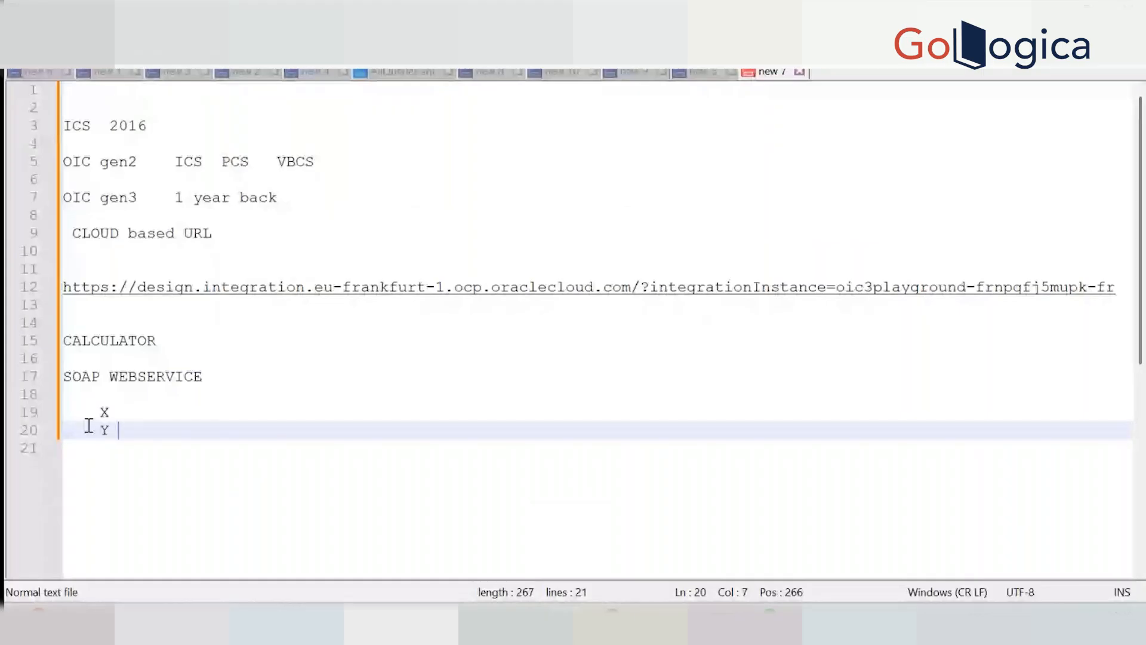
pyautogui.click(65, 399)
pyautogui.write('in')
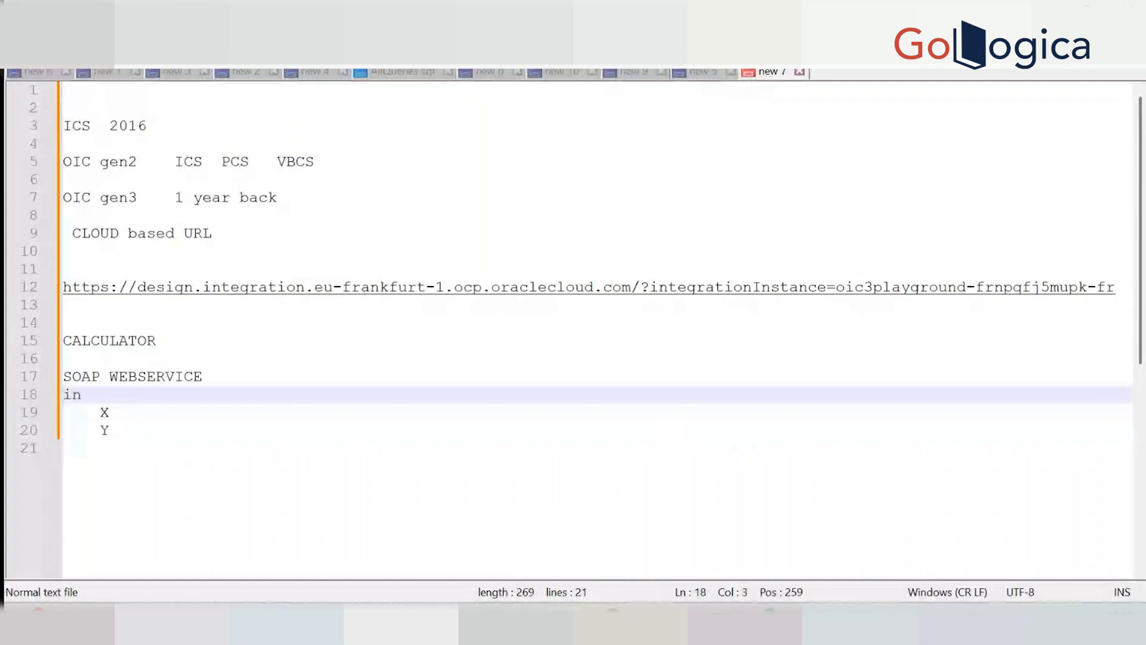
pyautogui.write('puts')
# Add the heading "Output" after a blank line below Y, with Z indented on the line beneath it
pyautogui.click(109, 430)
pyautogui.press('Return')
pyautogui.press('Return')
pyautogui.press('BackSpace')
pyautogui.press('BackSpace')
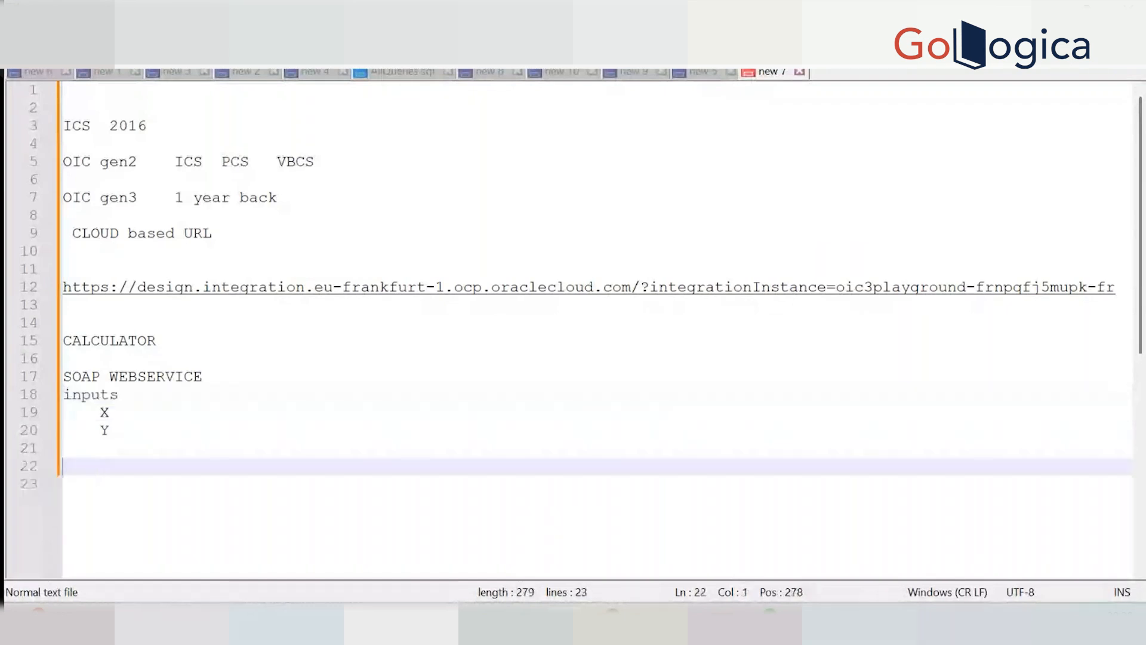
pyautogui.write('Output')
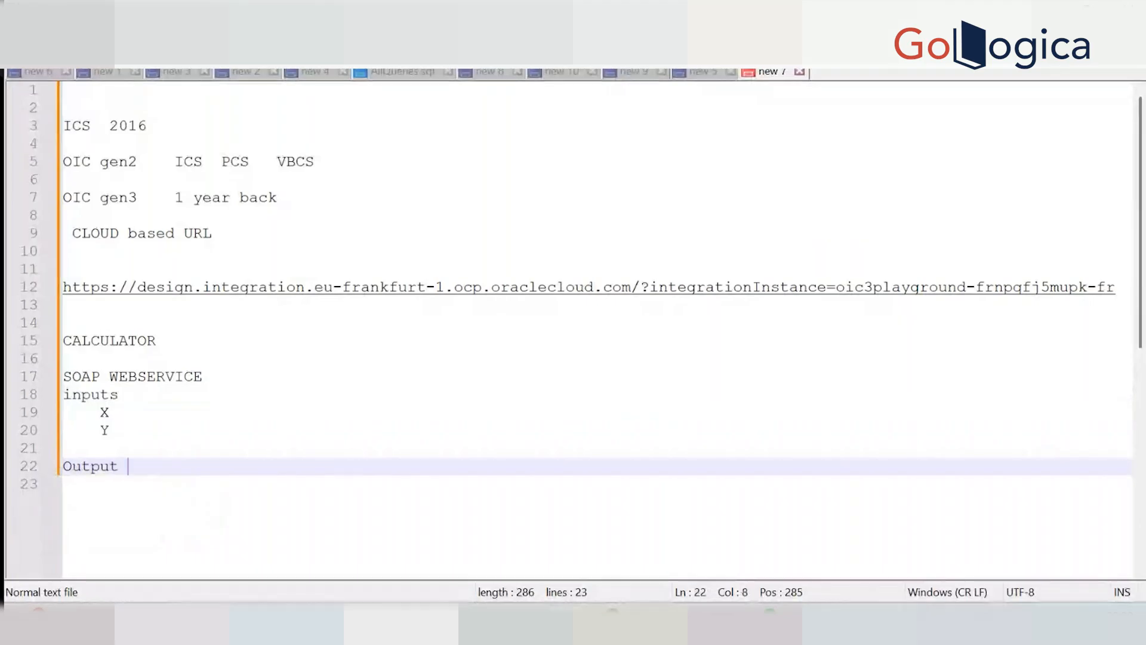
pyautogui.press('Return')
pyautogui.press('Tab')
pyautogui.write('Z')
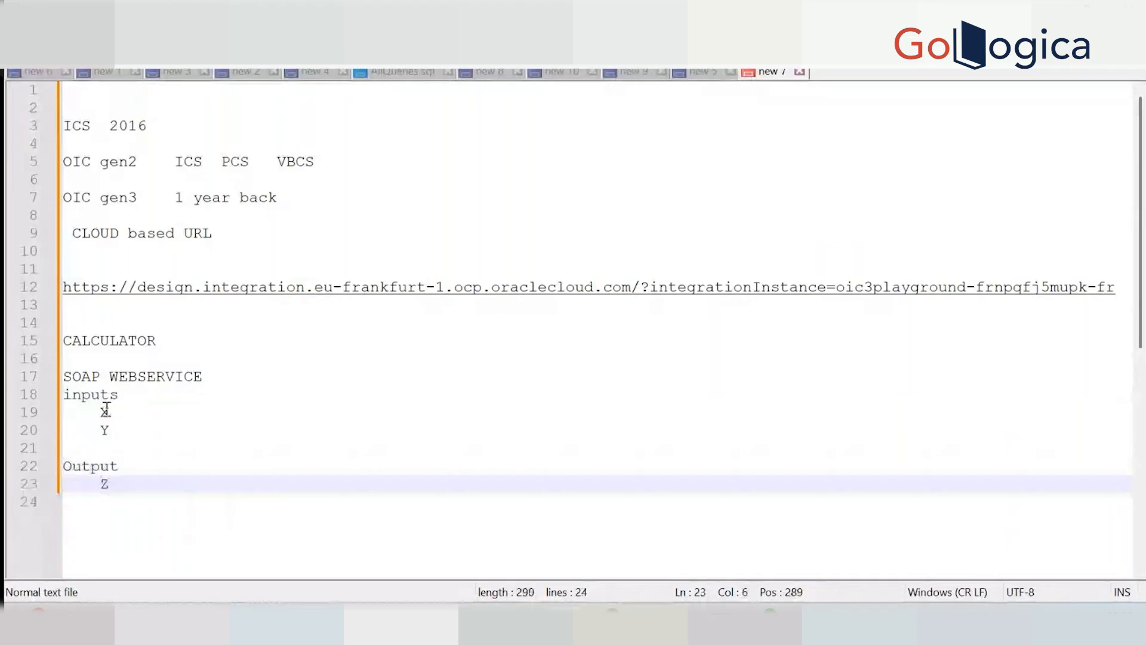
pyautogui.moveTo(210, 376); pyautogui.dragTo(102, 367)
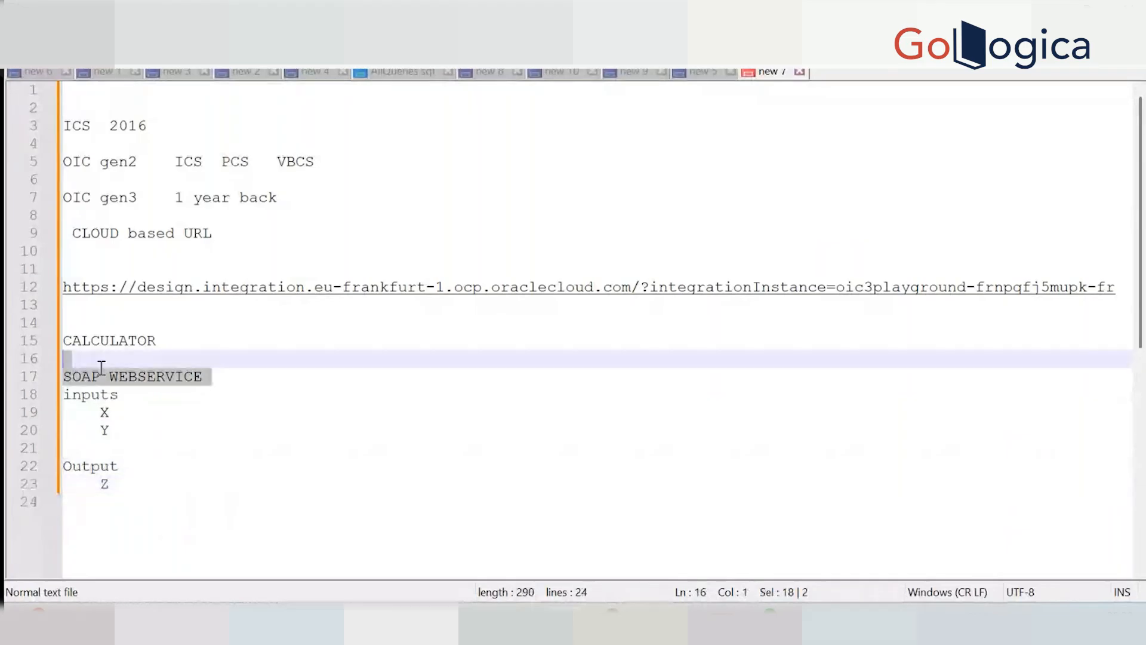
pyautogui.click(112, 411)
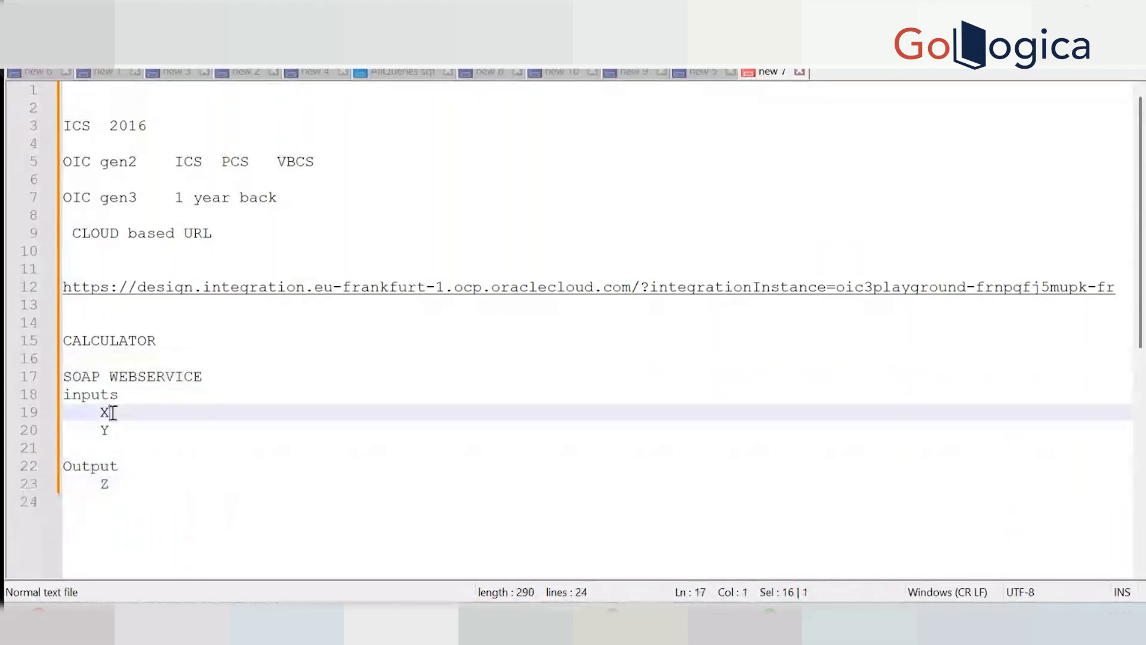
pyautogui.click(132, 435)
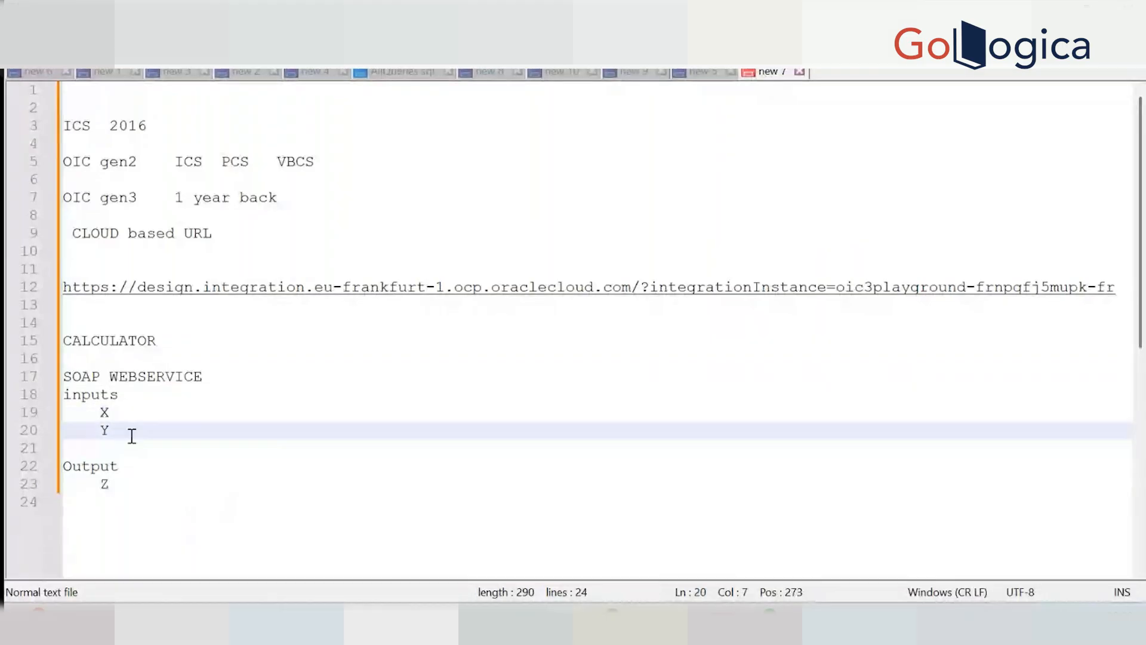
pyautogui.press('Down')
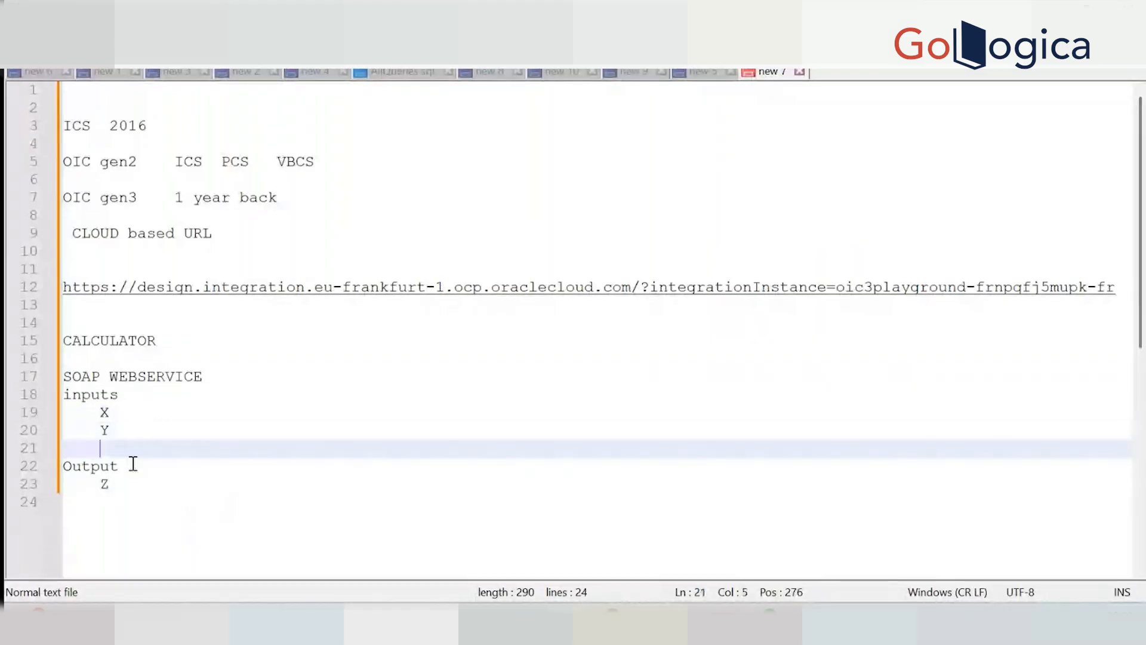
pyautogui.moveTo(111, 485); pyautogui.dragTo(89, 488)
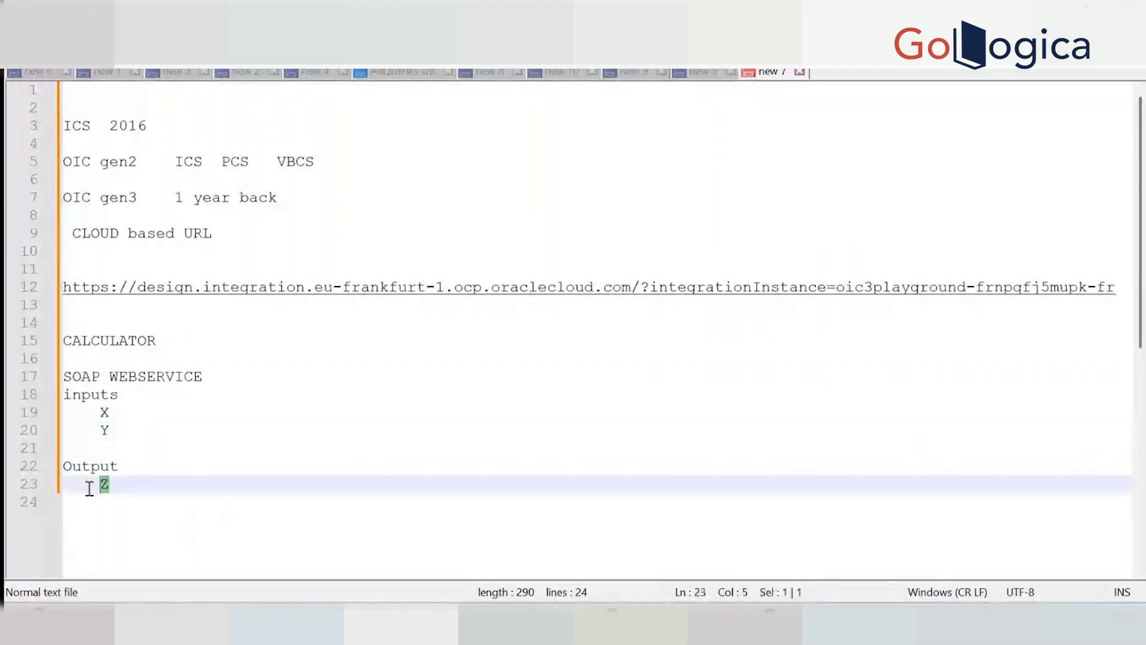
pyautogui.click(127, 498)
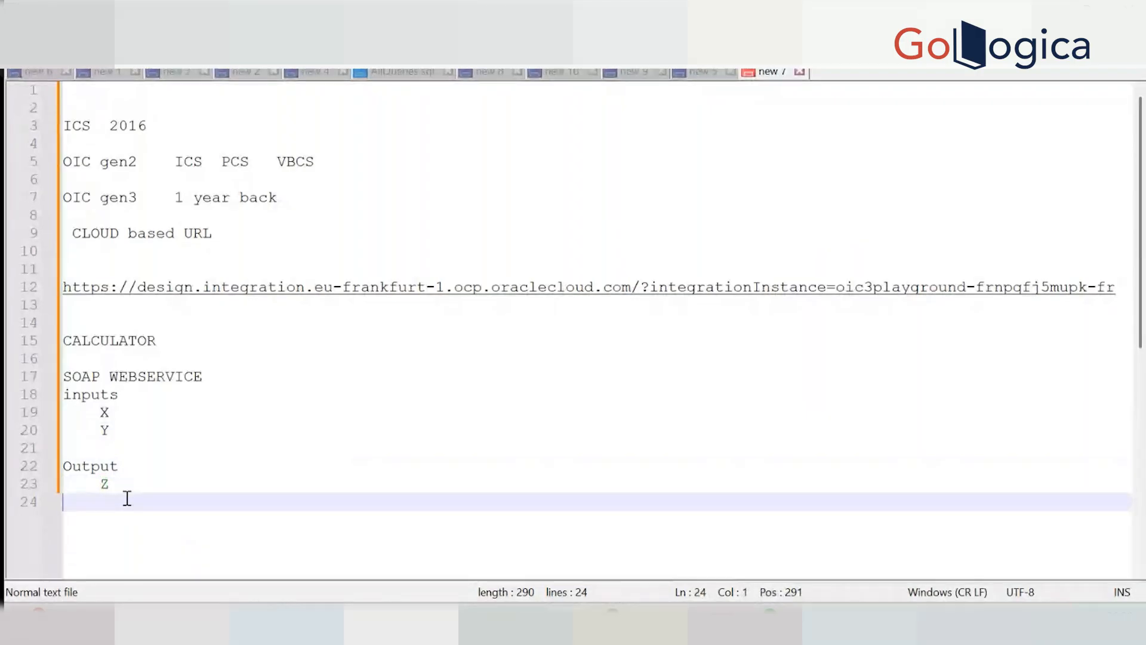
pyautogui.click(130, 444)
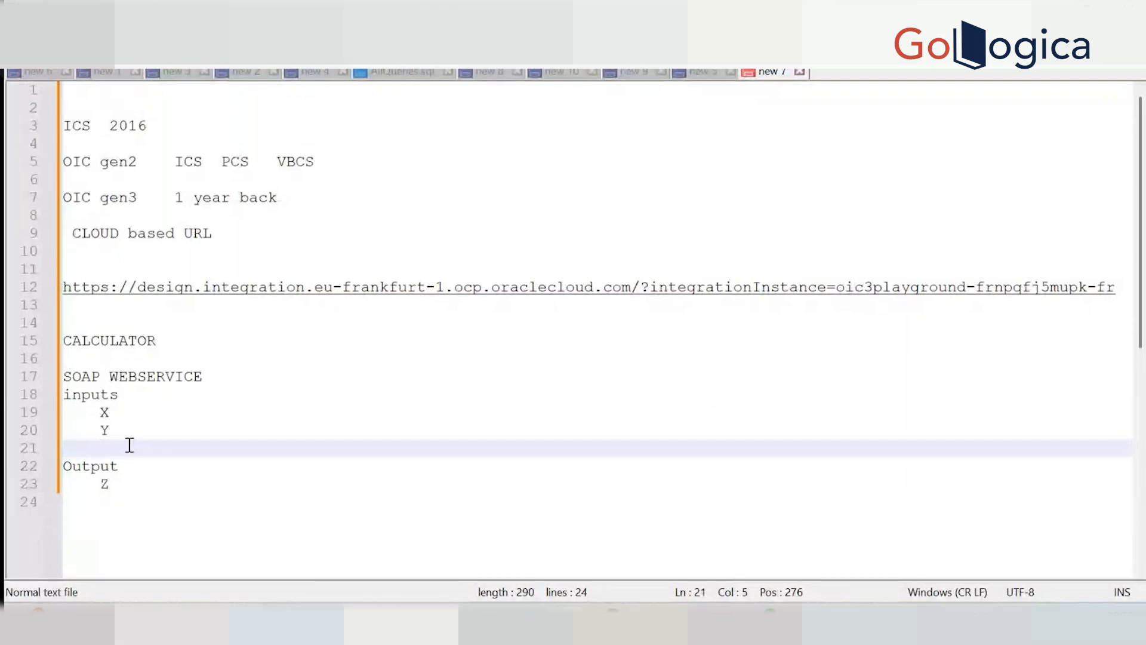
# Add two blank lines at the end of the notes
pyautogui.click(153, 530)
pyautogui.press('Return')
pyautogui.press('Return')
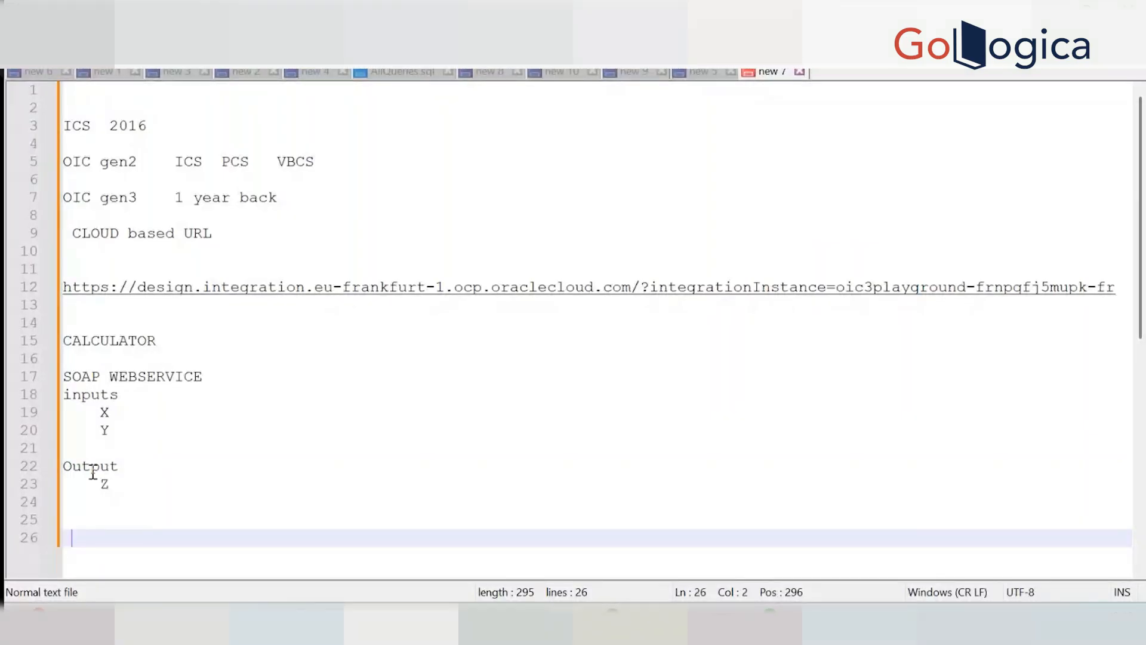
# Switch to Oracle Integration in the browser and open the Connections page of the Design area
pyautogui.hotkey('alt', 'Tab')
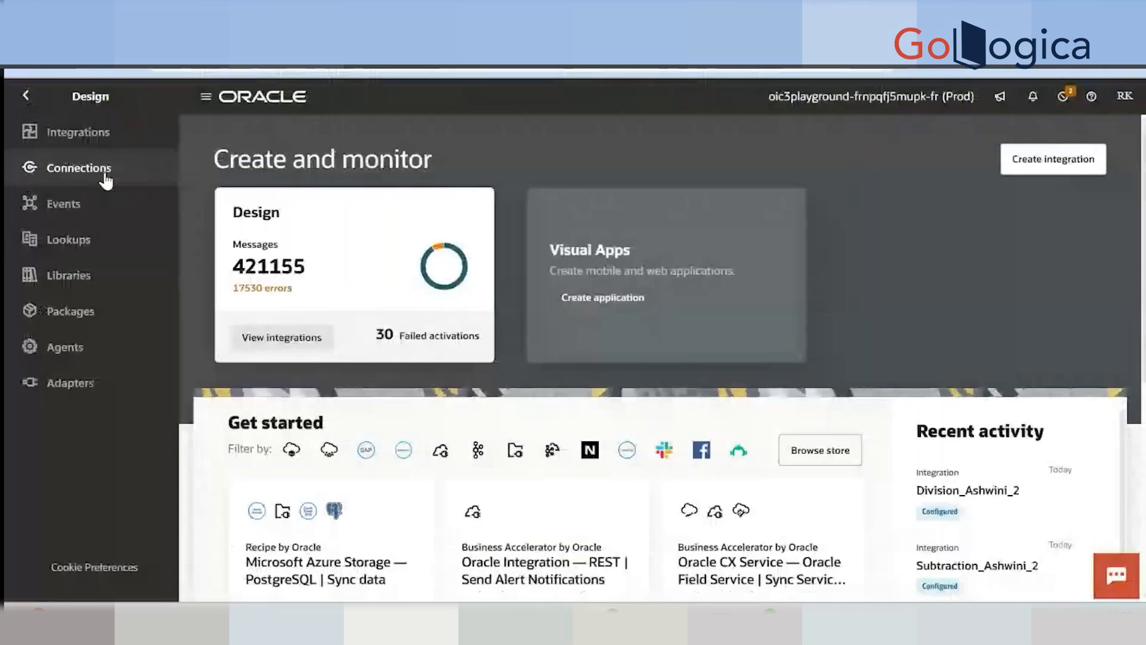
pyautogui.click(24, 96)
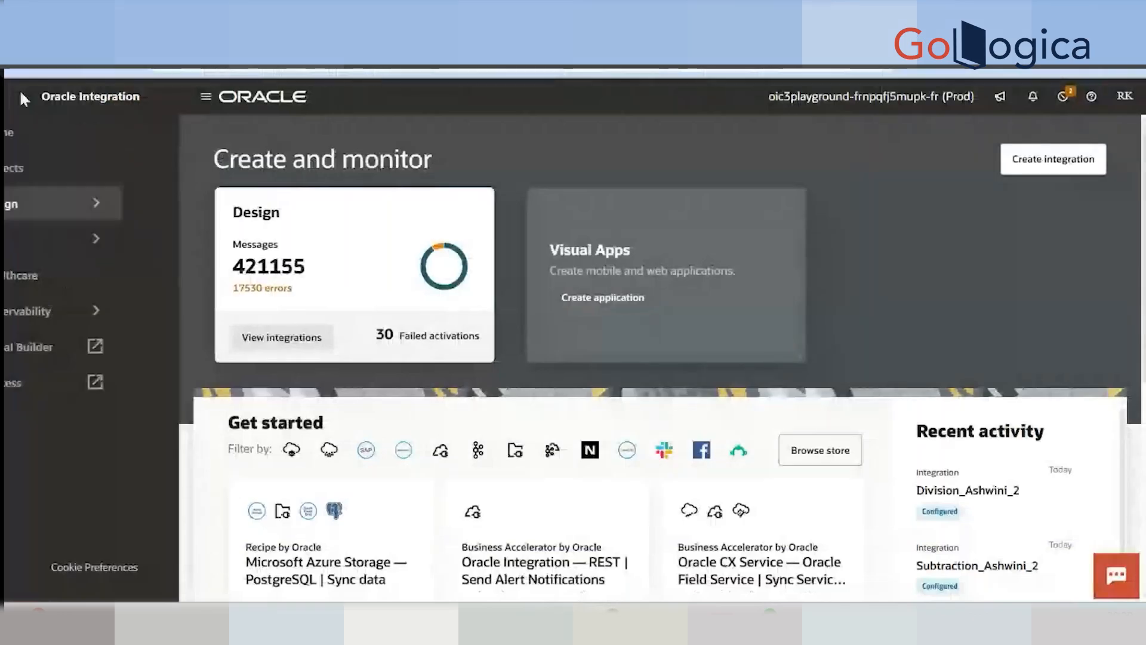
pyautogui.click(102, 215)
pyautogui.click(107, 179)
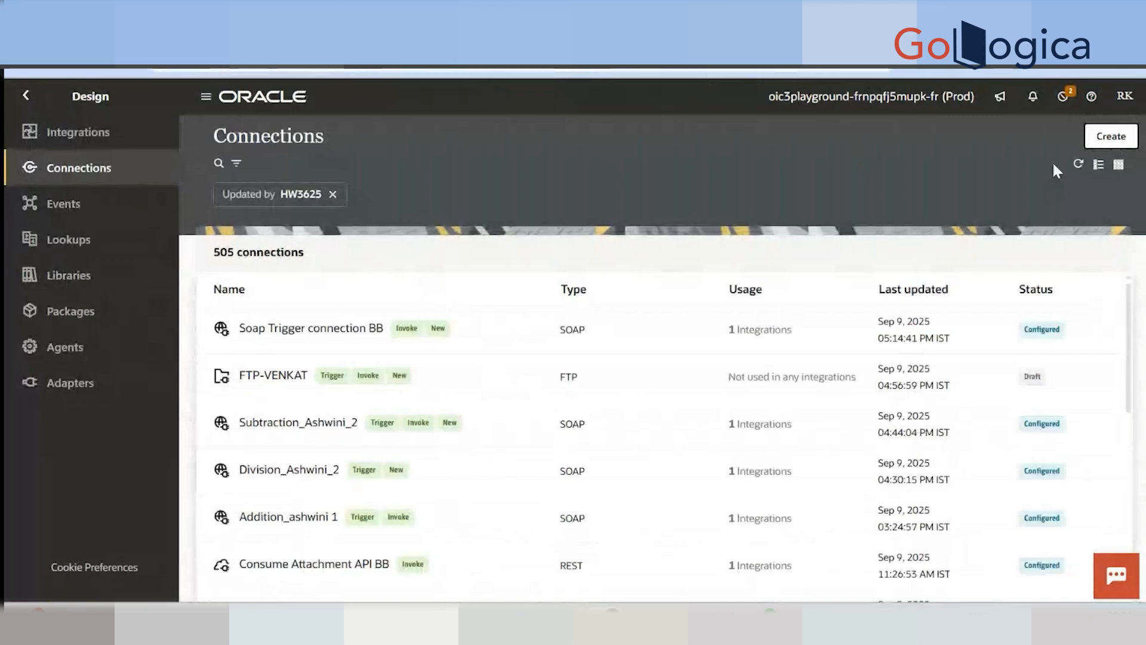
# Start a new connection and choose the SOAP adapter for it by searching for "soap"
pyautogui.click(1111, 136)
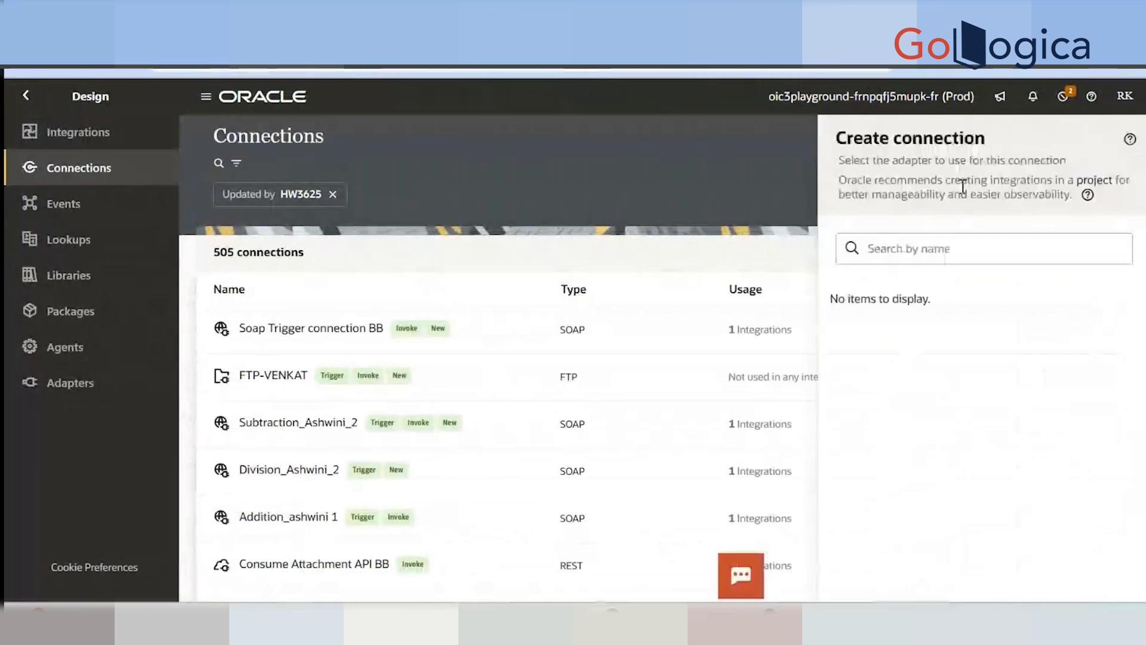
pyautogui.click(926, 247)
pyautogui.write('soap')
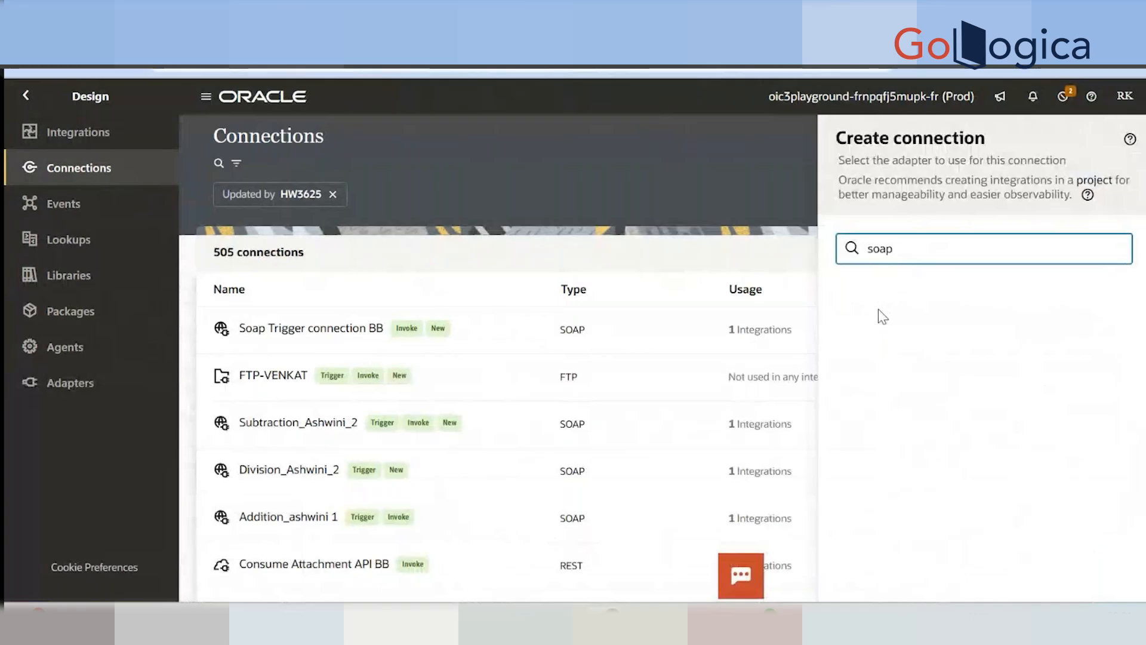
pyautogui.scroll(-4, 910, 409)
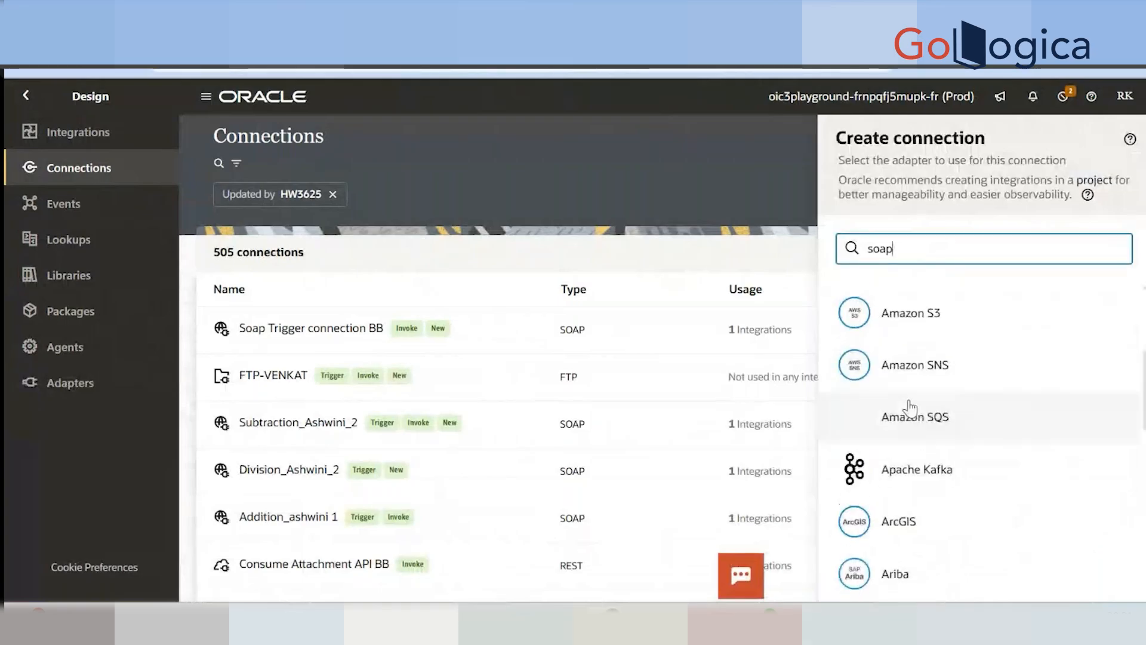
pyautogui.scroll(-1, 909, 409)
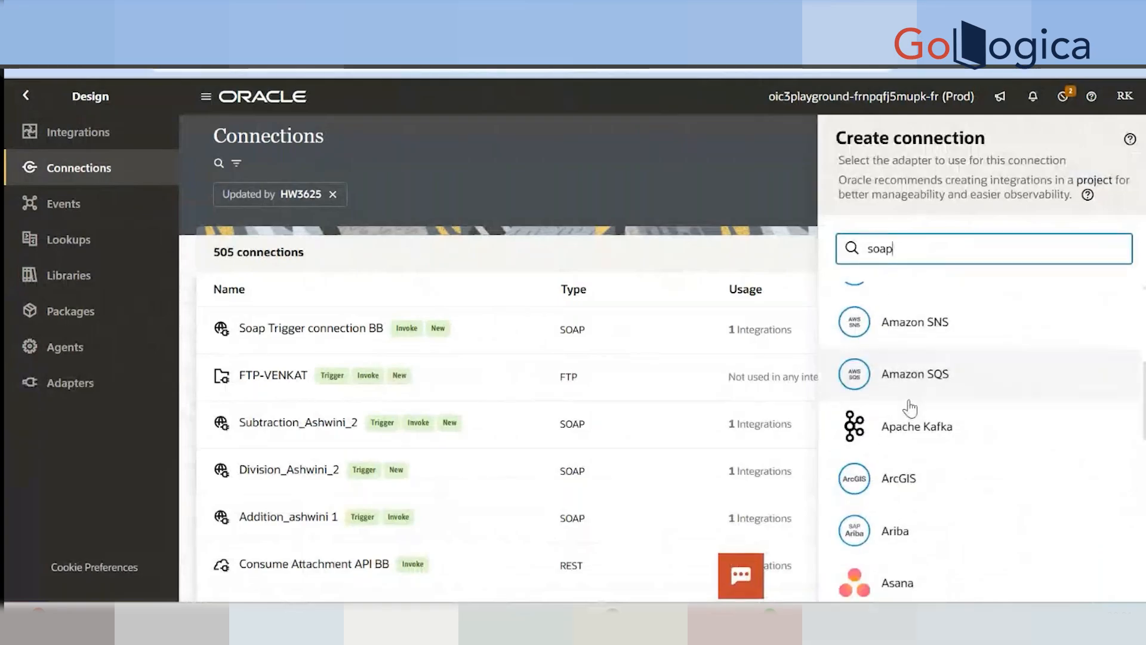
pyautogui.scroll(5, 909, 409)
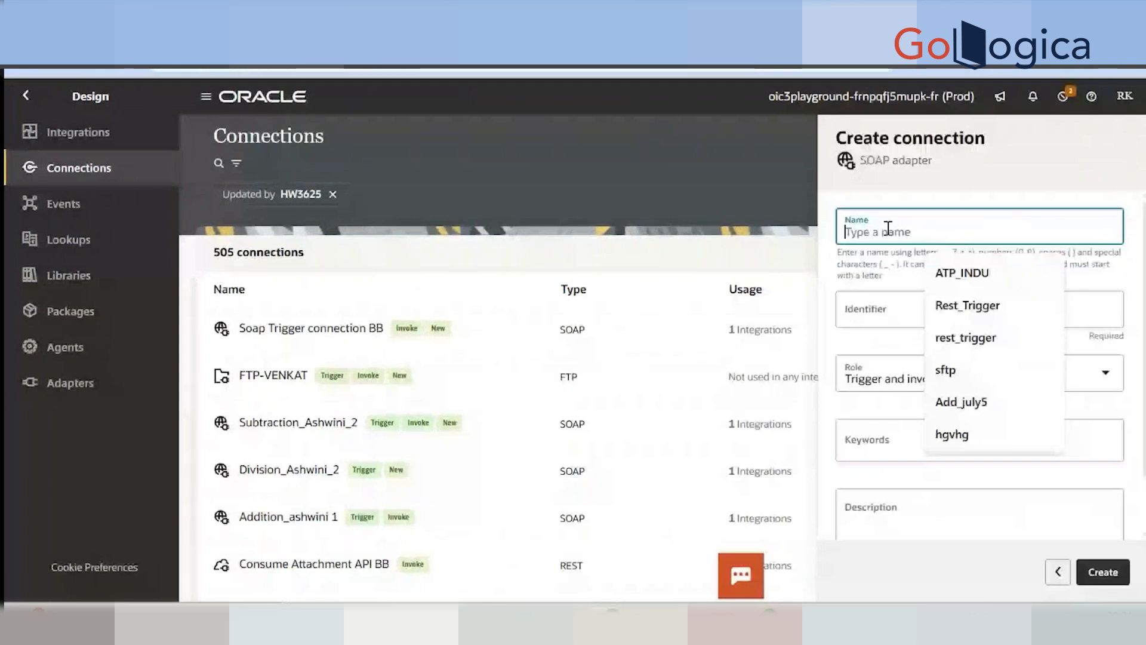
# Name the SOAP connection Calcy_add_sh, set its role to Trigger and create it
pyautogui.write('Calcy_a')
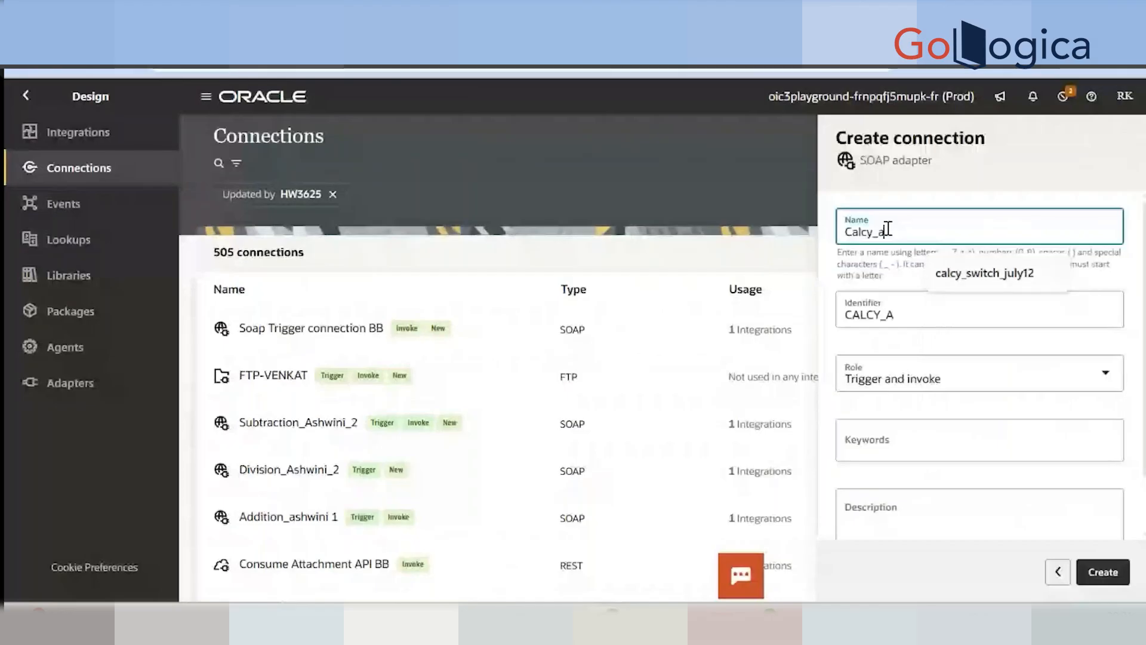
pyautogui.write('dd_sh')
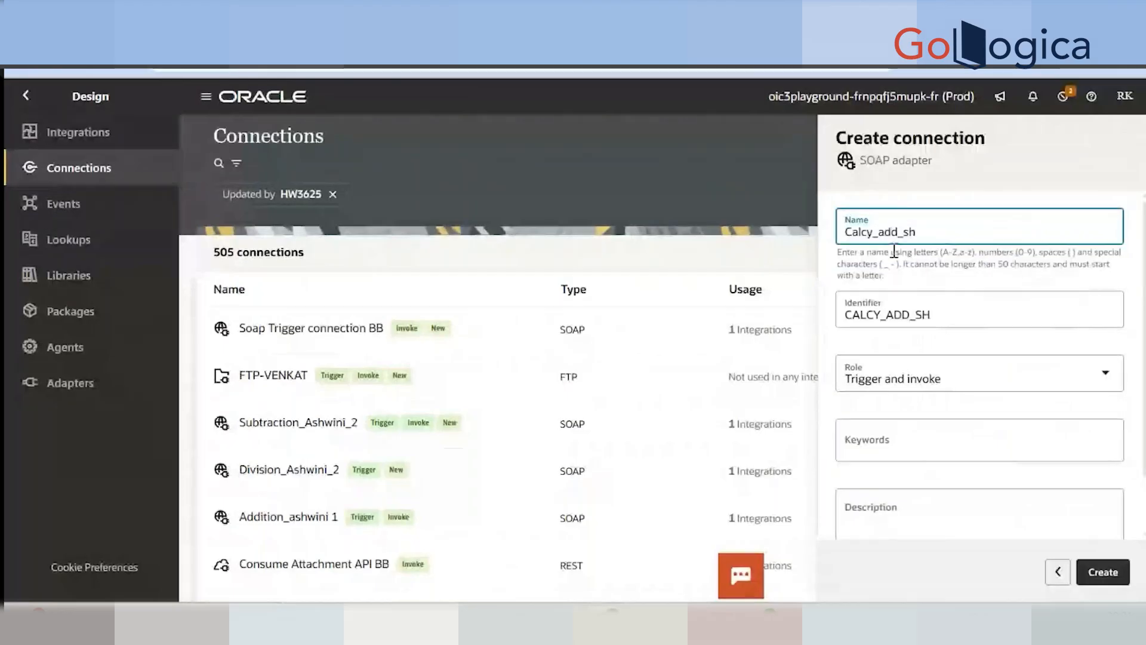
pyautogui.click(904, 372)
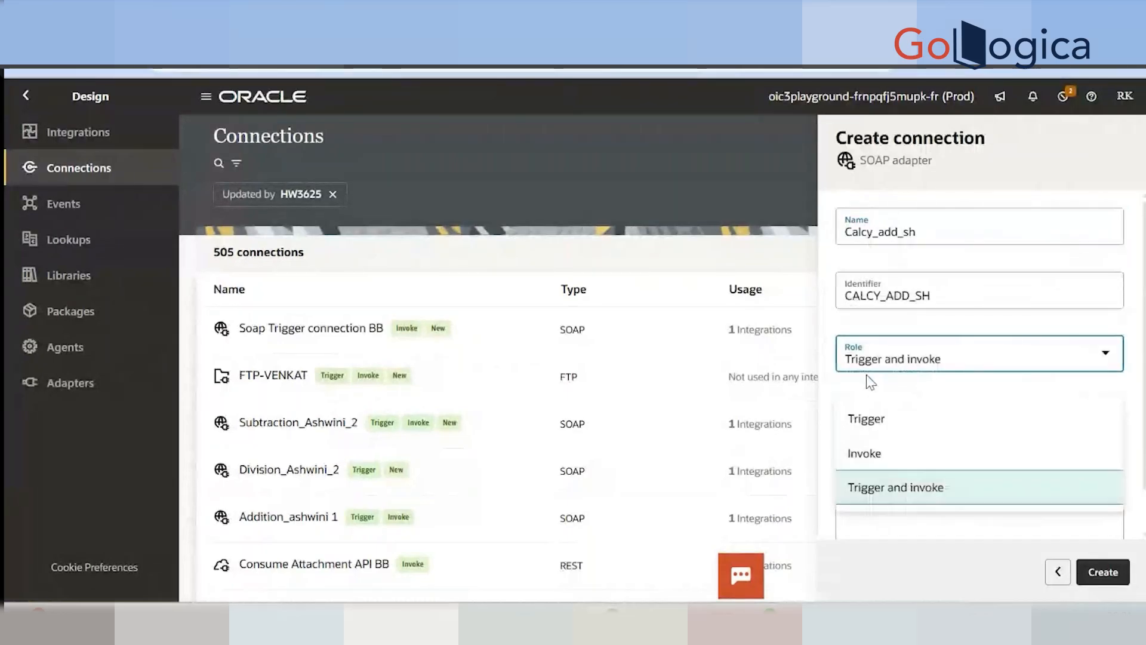
pyautogui.click(883, 417)
pyautogui.click(906, 396)
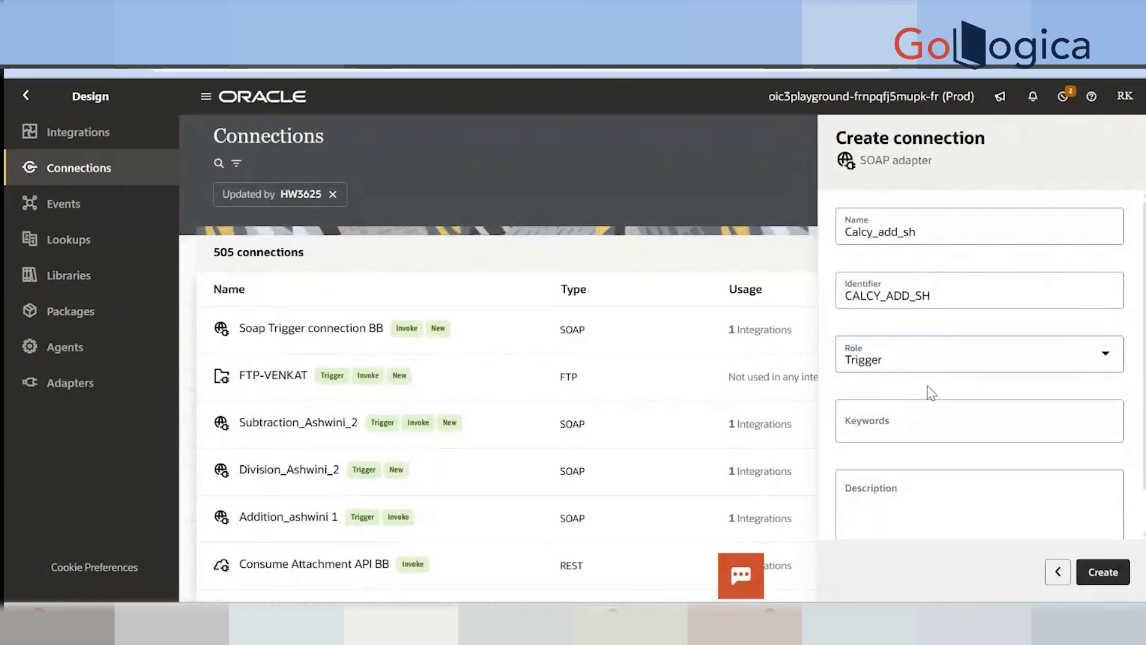
pyautogui.click(930, 364)
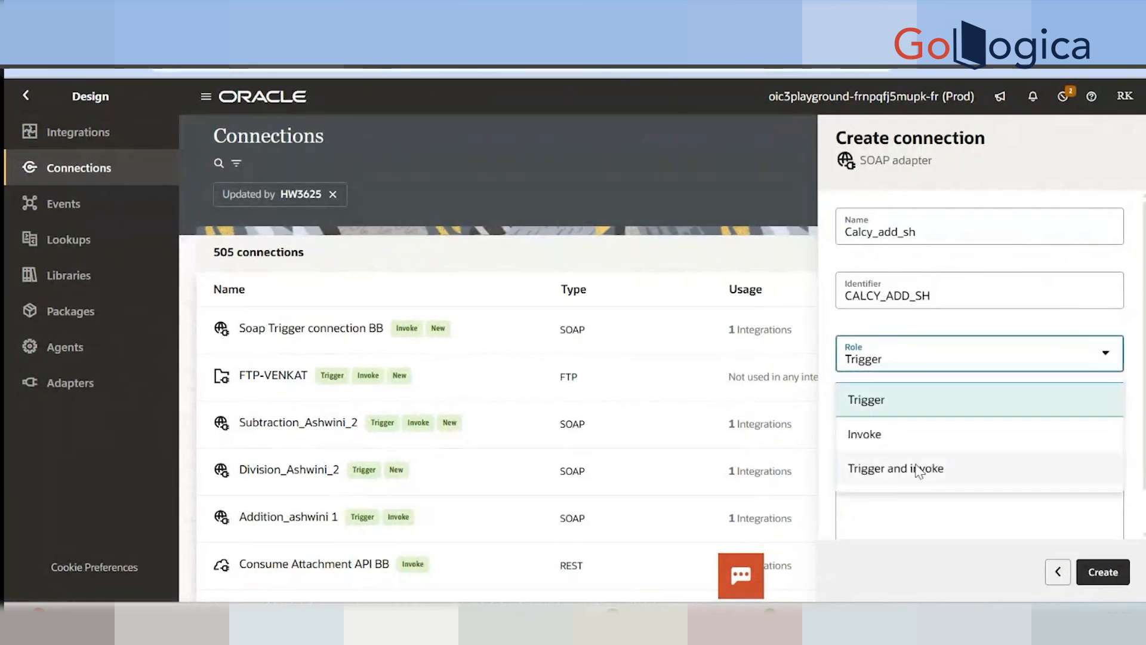
pyautogui.click(941, 352)
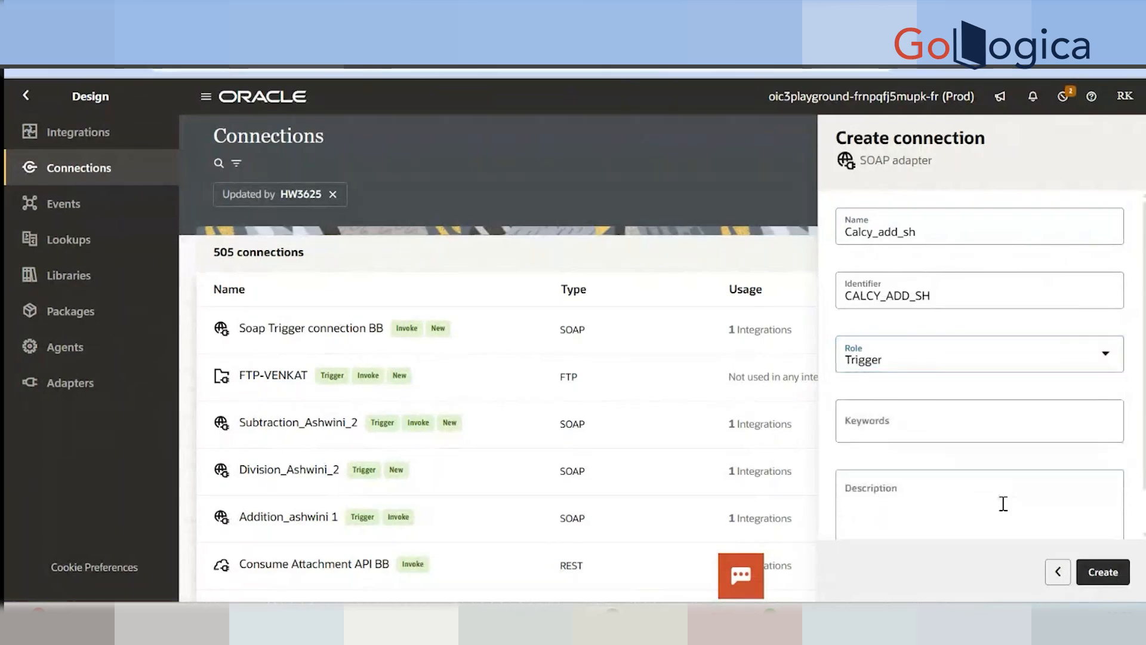
pyautogui.click(1120, 571)
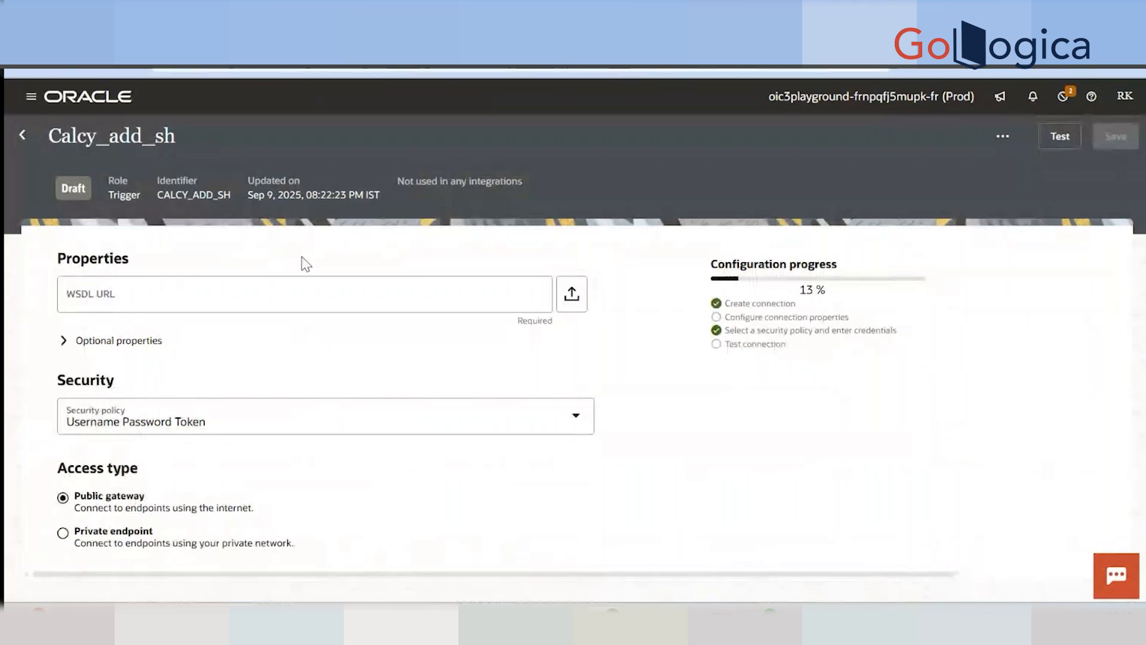
# Upload the file add.wsdl as the WSDL of the Calcy_add_sh connection
pyautogui.click(579, 295)
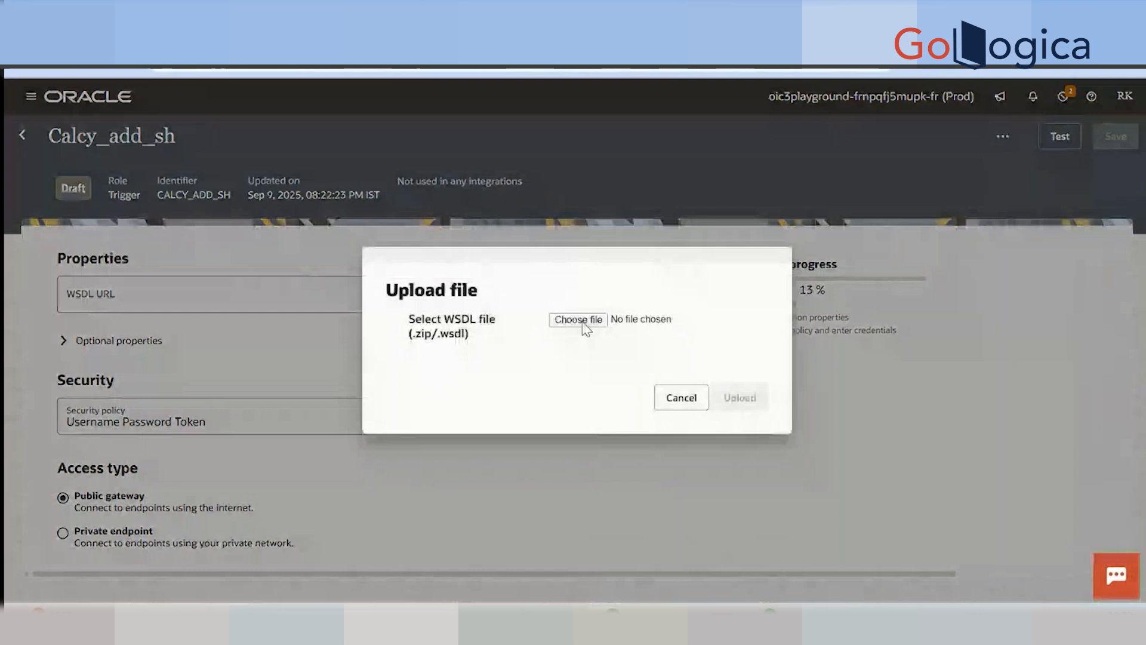
pyautogui.click(578, 320)
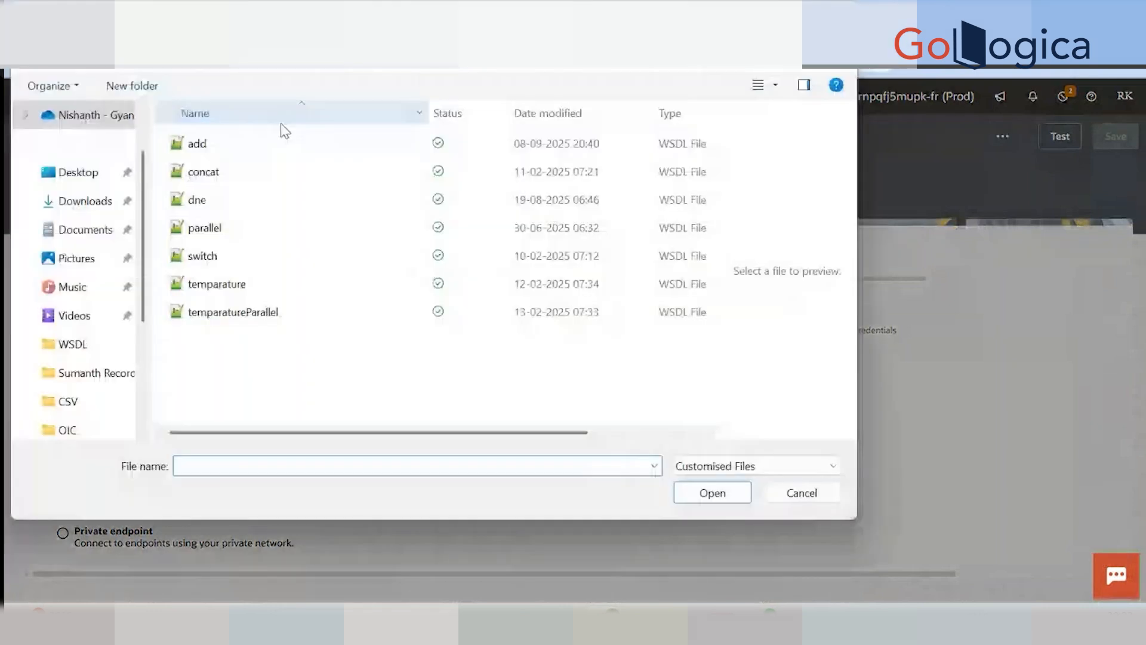
pyautogui.doubleClick(286, 142)
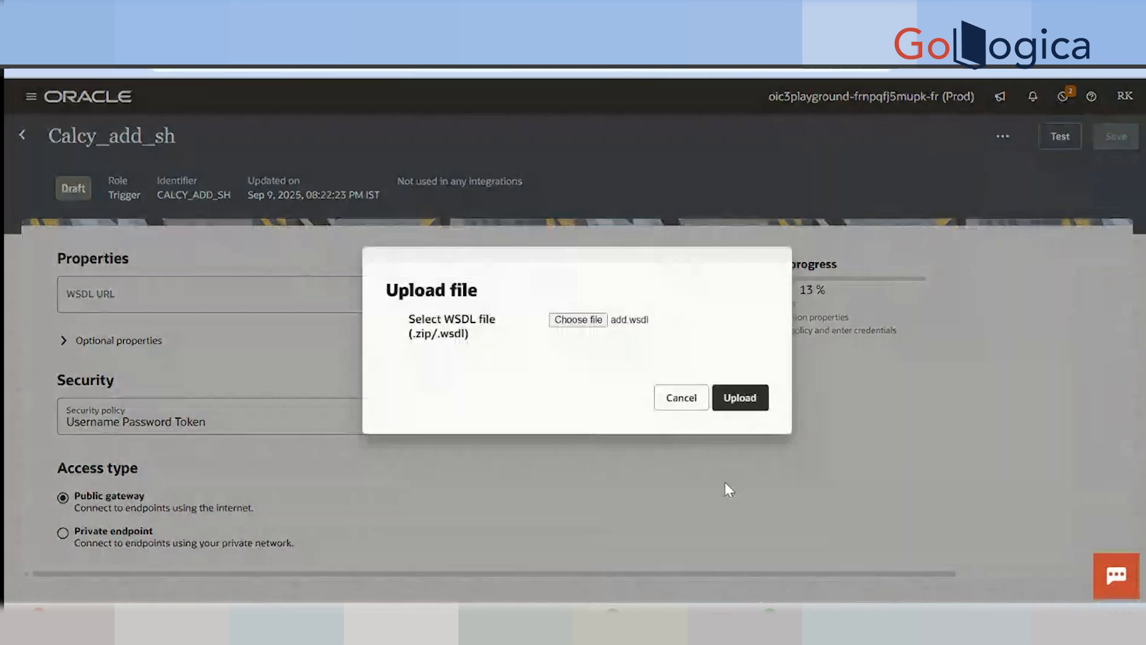
pyautogui.click(740, 398)
# Set the connection's security policy to Basic Authentication and run Validate and test on it
pyautogui.click(389, 420)
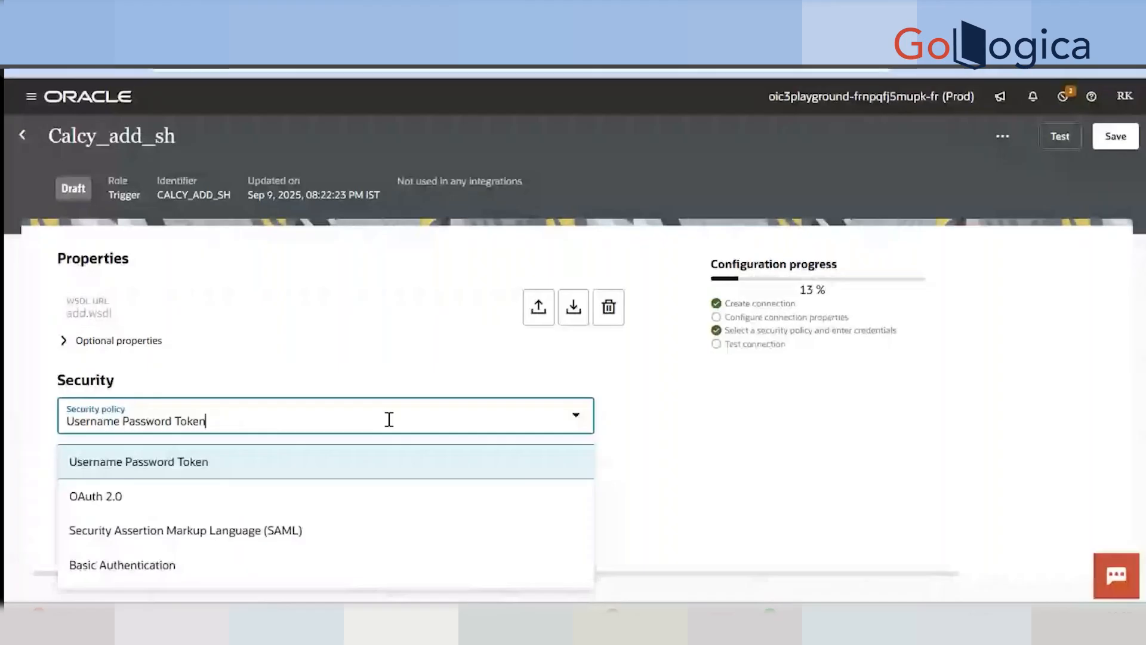
pyautogui.click(1051, 131)
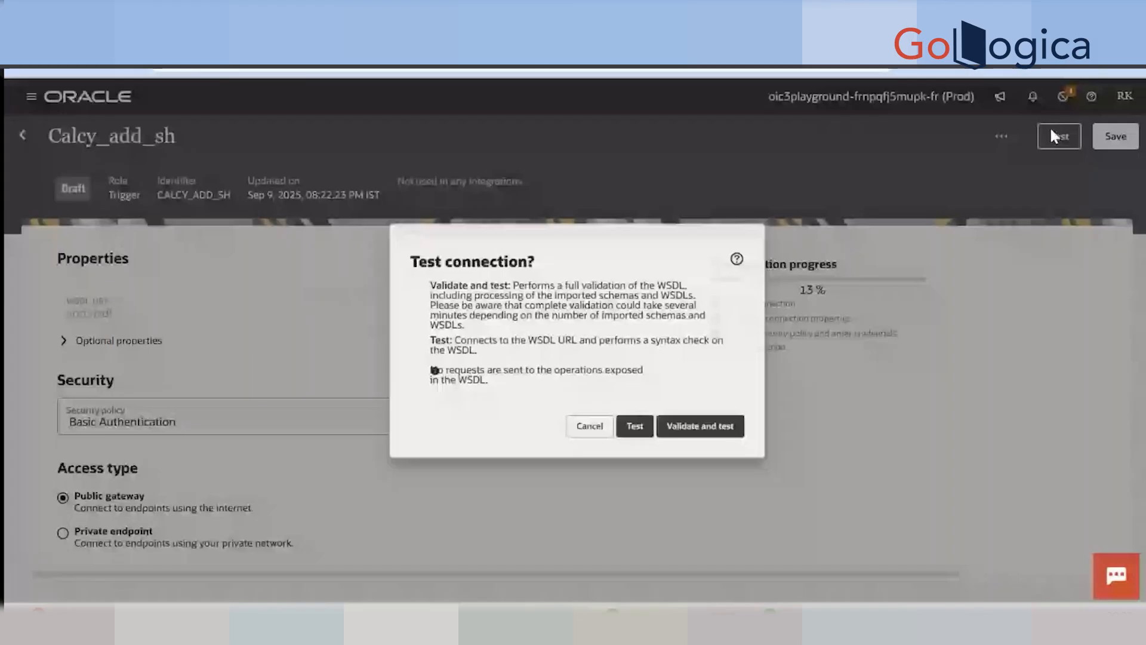
pyautogui.click(710, 426)
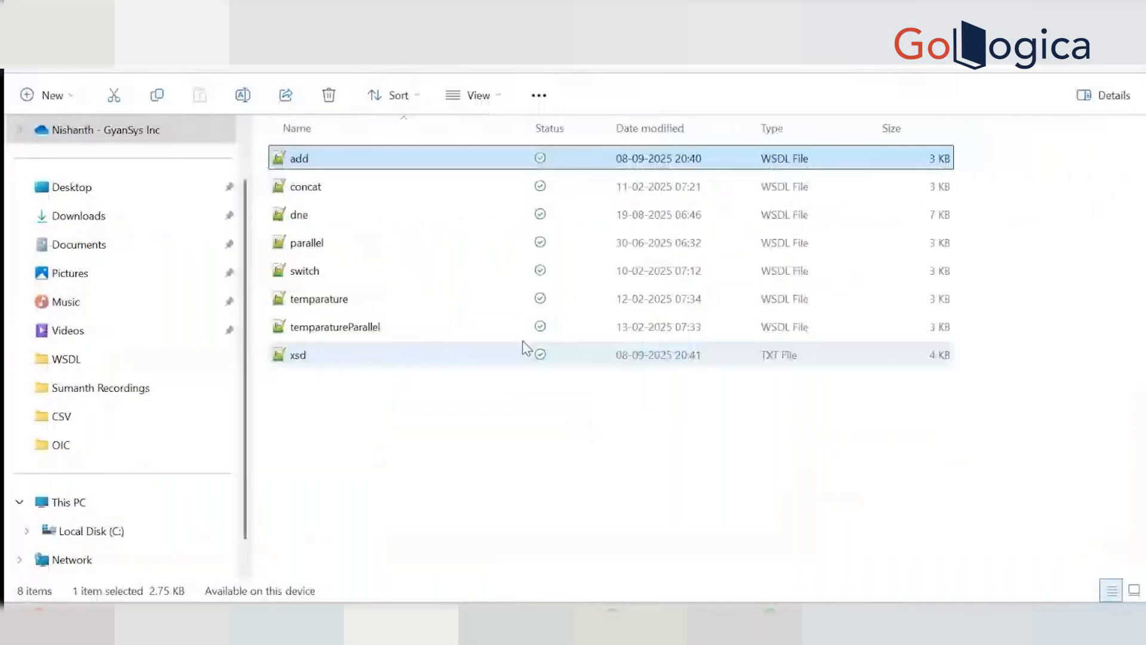
# Open add.wsdl from the file folder in Notepad++ and examine the element definition in its processResponse schema
pyautogui.doubleClick(332, 160)
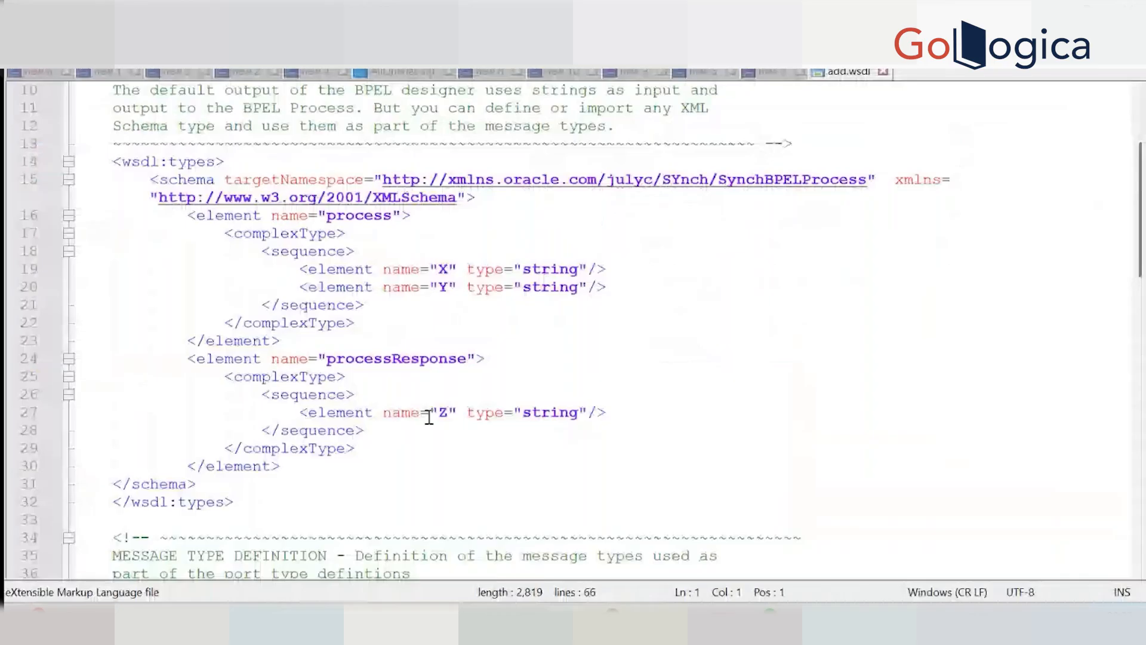
pyautogui.moveTo(299, 412); pyautogui.dragTo(606, 412)
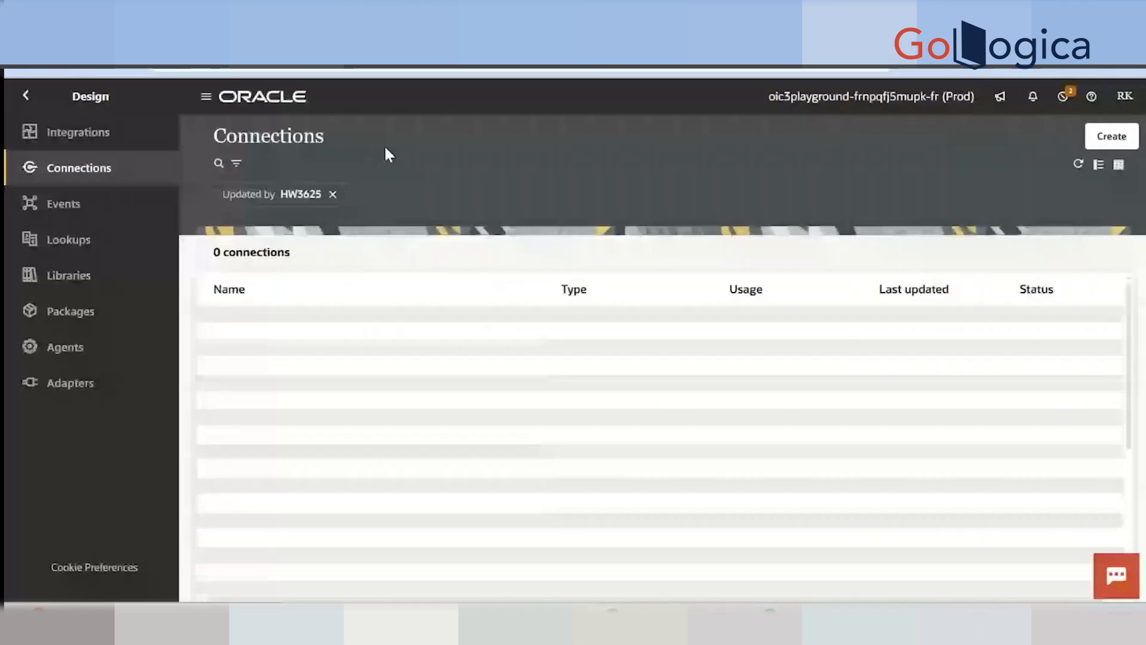
# Create an application-style integration named Calculator_add_Sh from the Integrations page
pyautogui.click(111, 133)
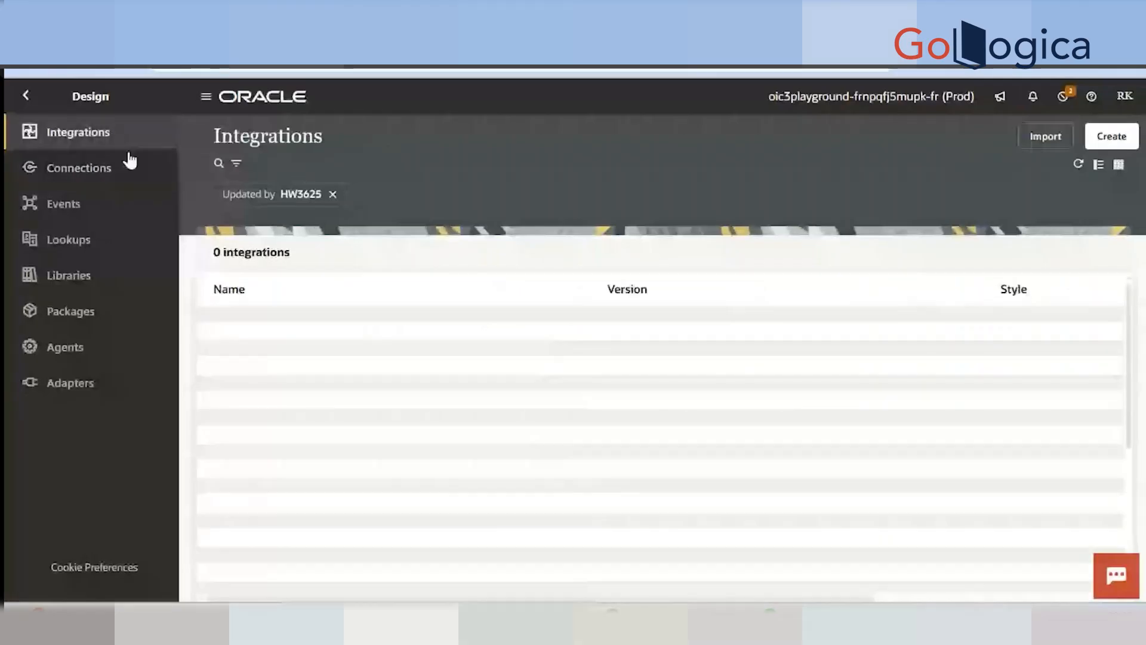
pyautogui.click(1097, 148)
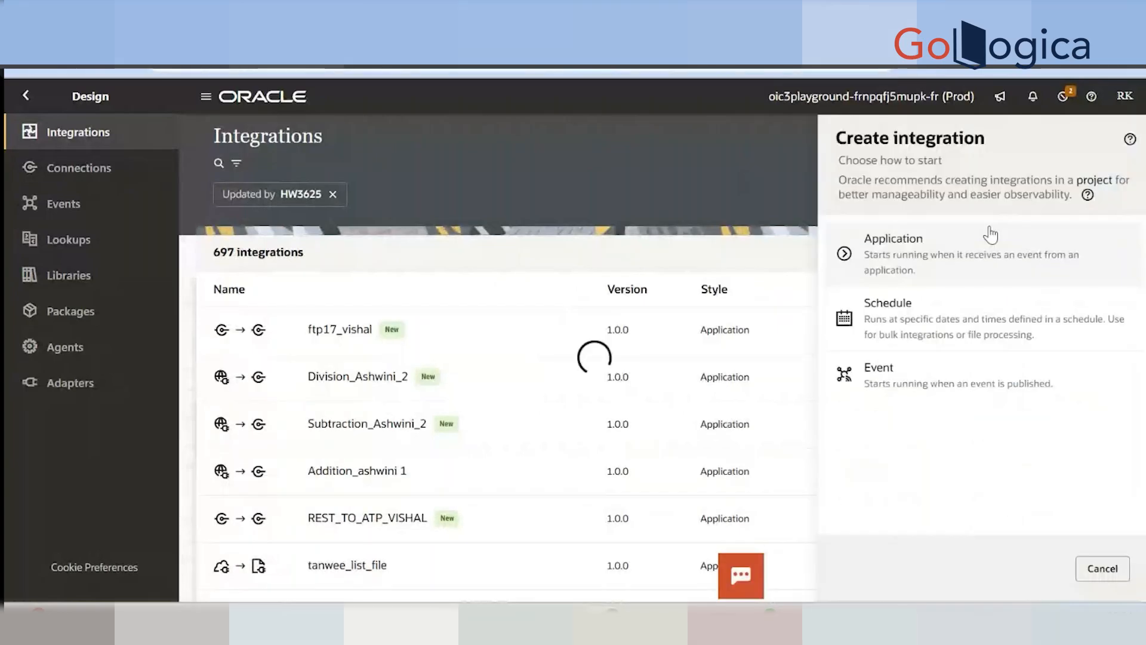
pyautogui.click(990, 234)
pyautogui.write('Calc')
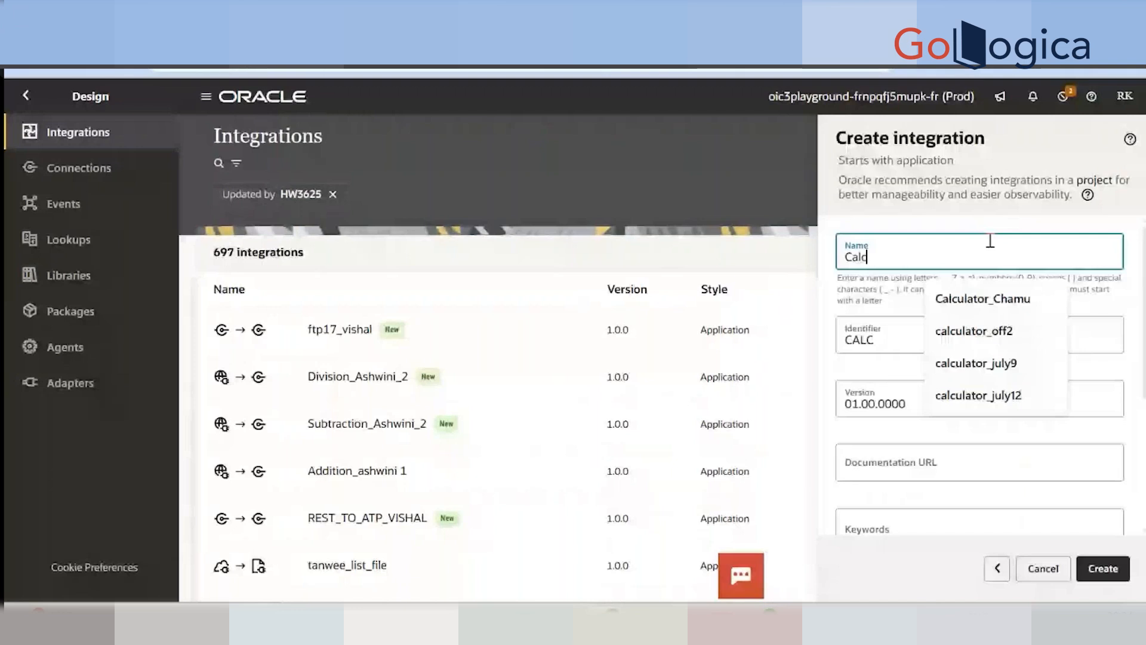
pyautogui.write('ulator_')
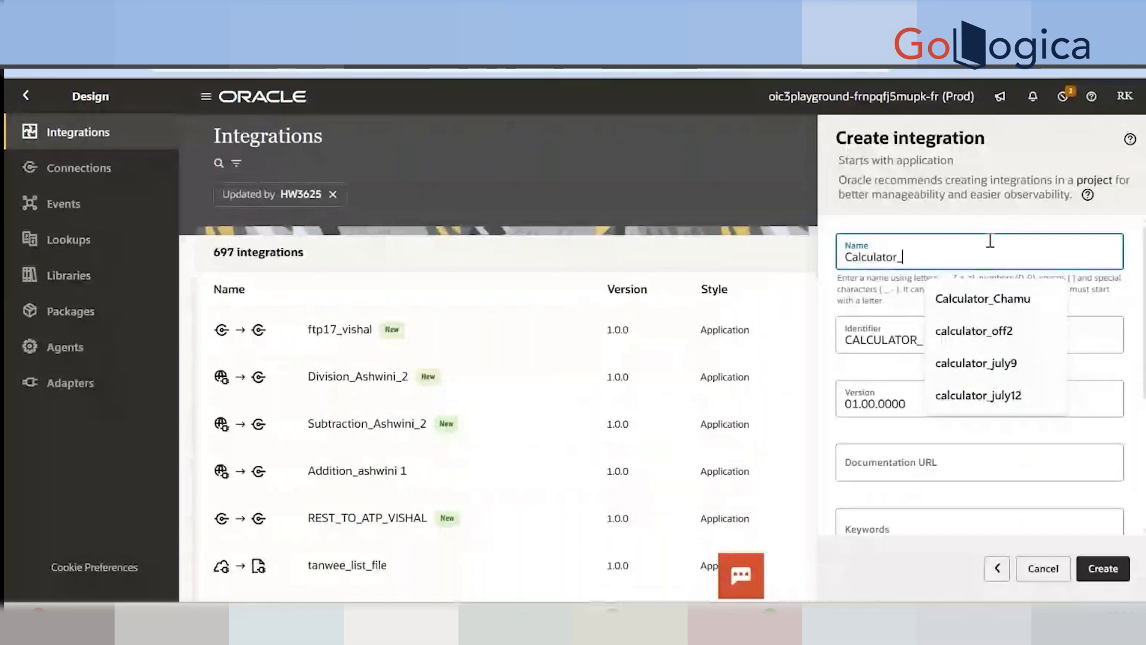
pyautogui.write('add_Sh')
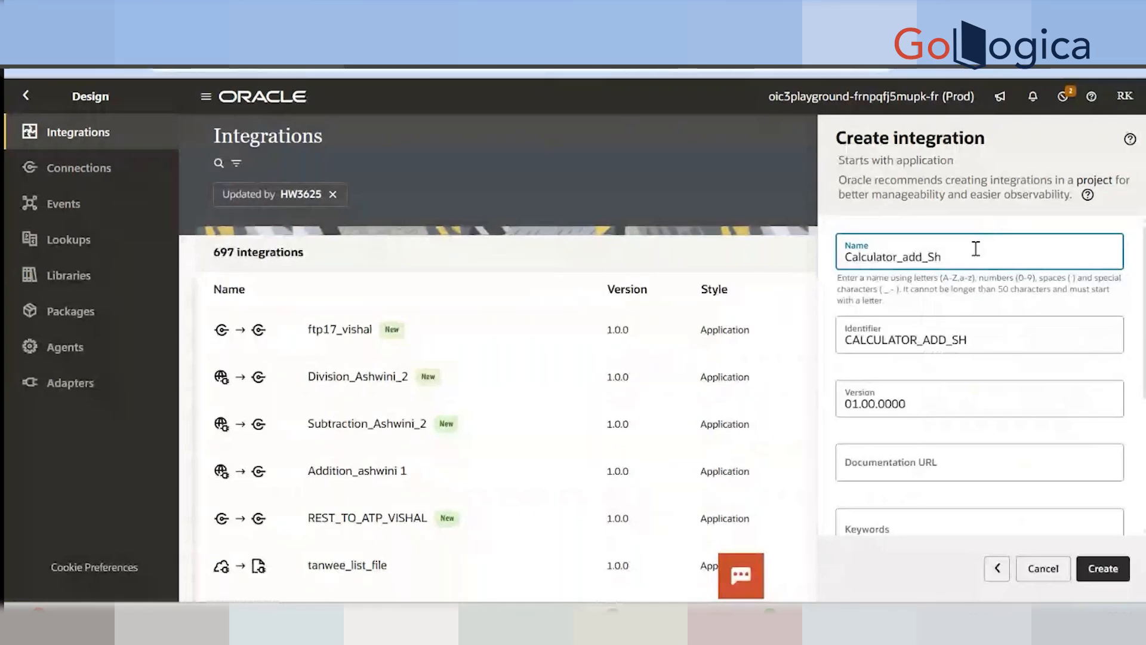
pyautogui.click(1103, 572)
pyautogui.click(1102, 570)
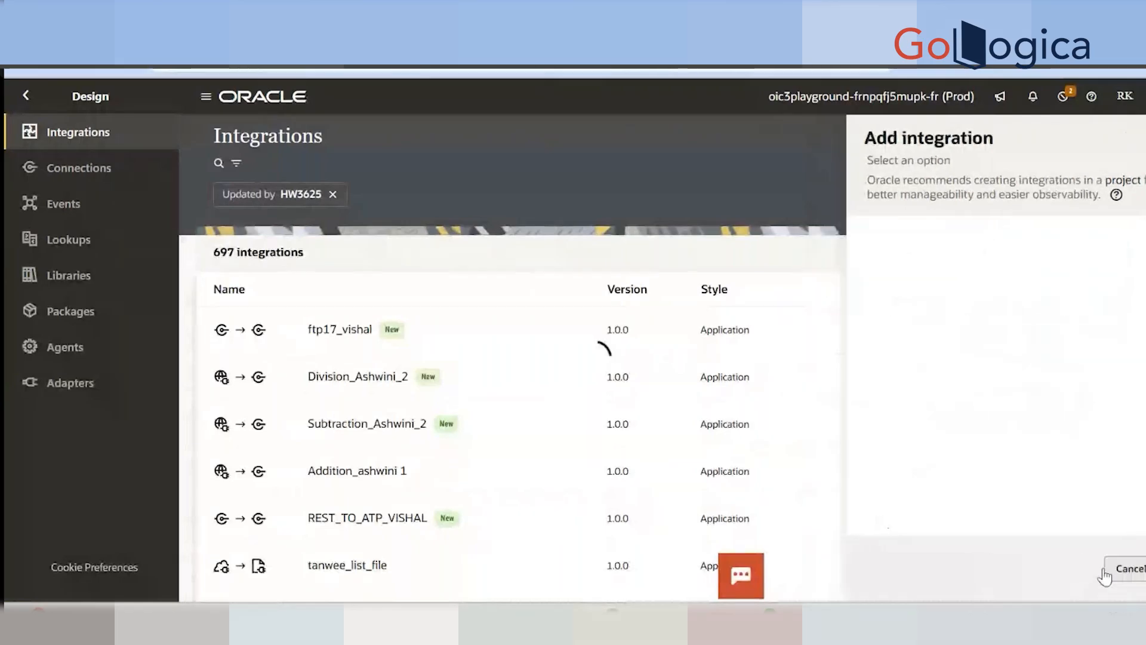
pyautogui.click(1105, 573)
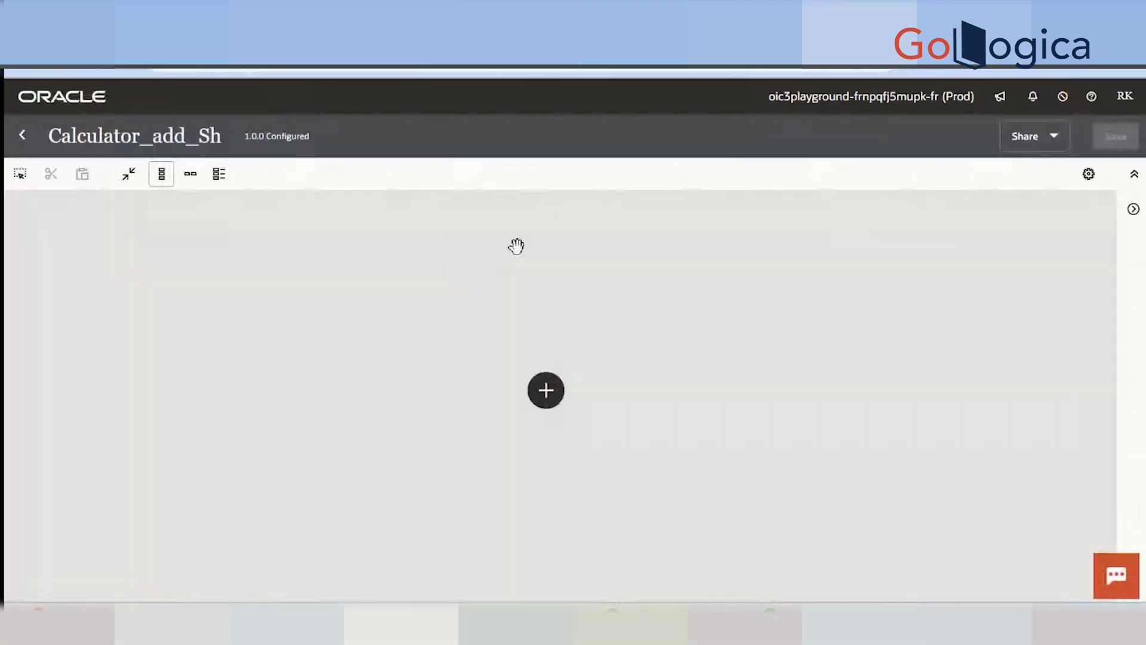
# Add the Calcy_add_sh connection as the integration's trigger and name its endpoint Addition
pyautogui.click(545, 394)
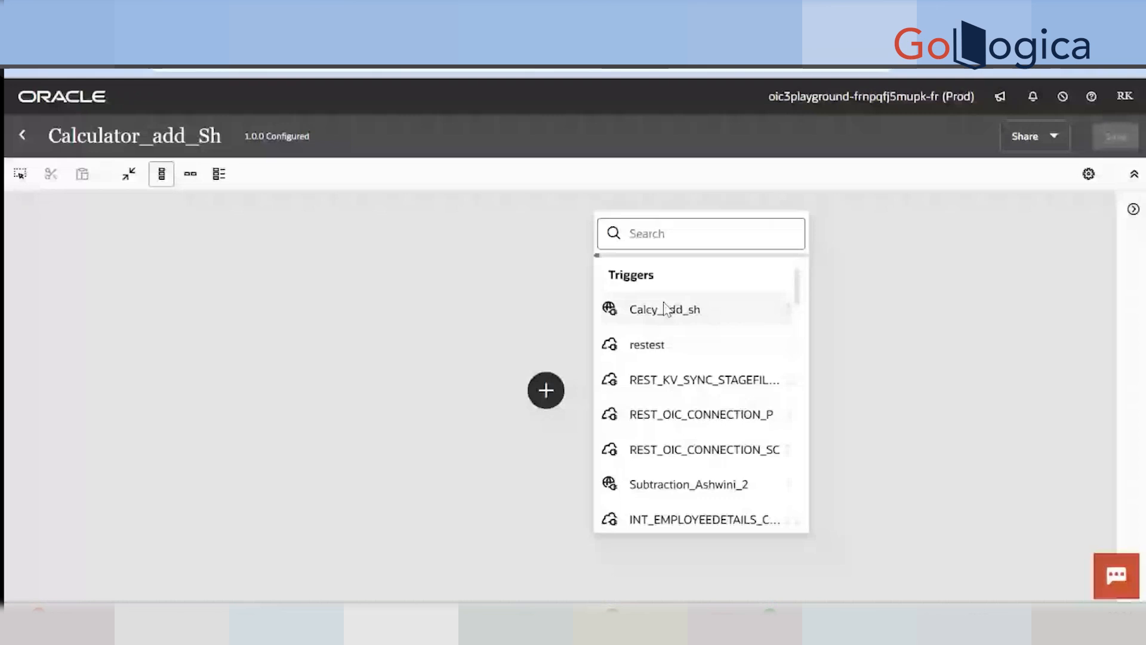
pyautogui.click(665, 308)
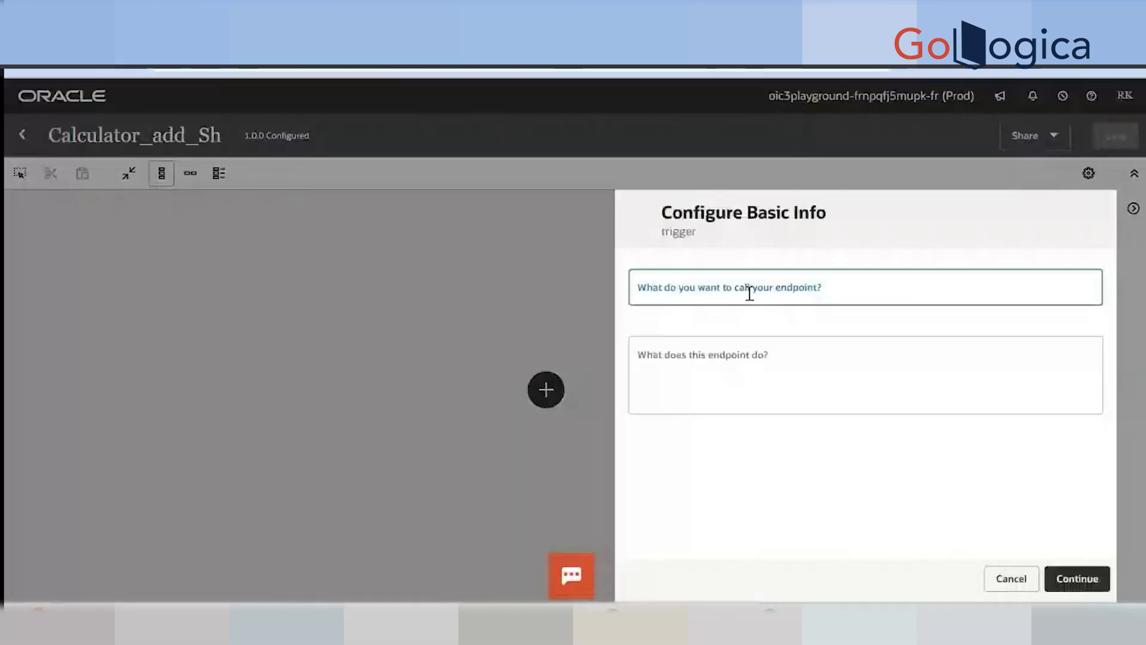
pyautogui.click(750, 293)
pyautogui.write('Addi')
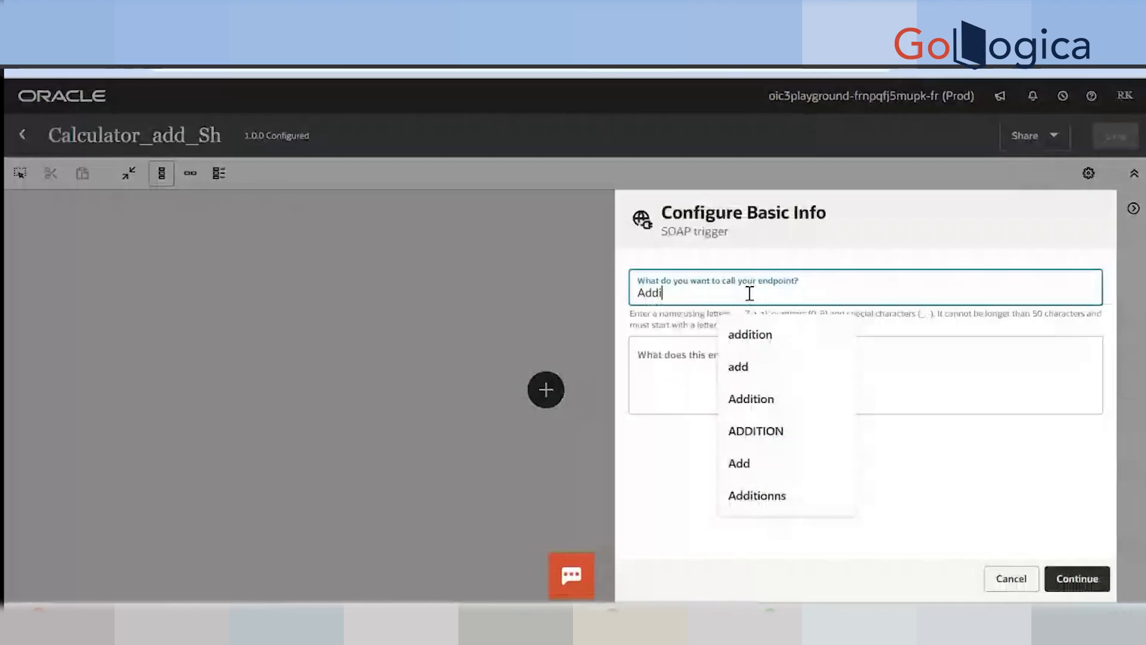
pyautogui.write('tion')
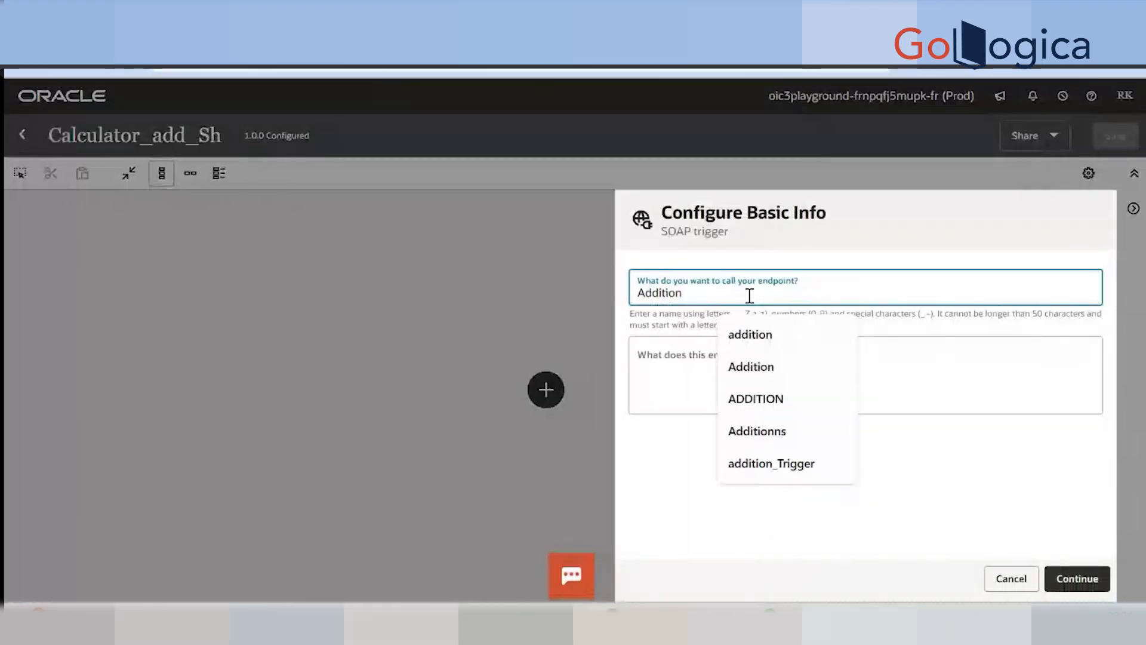
pyautogui.click(1076, 571)
pyautogui.click(1077, 578)
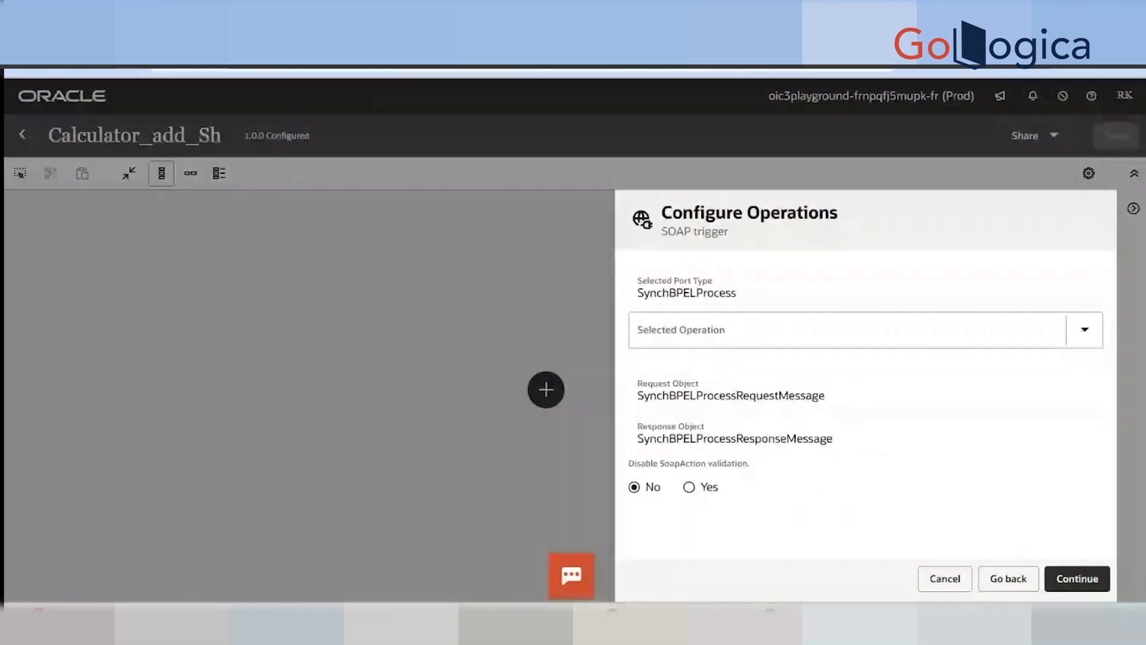
# Check the process operation in add.wsdl in Notepad++ and finish the SOAP trigger with SoapAction validation enabled and no headers
pyautogui.hotkey('alt', 'Tab')
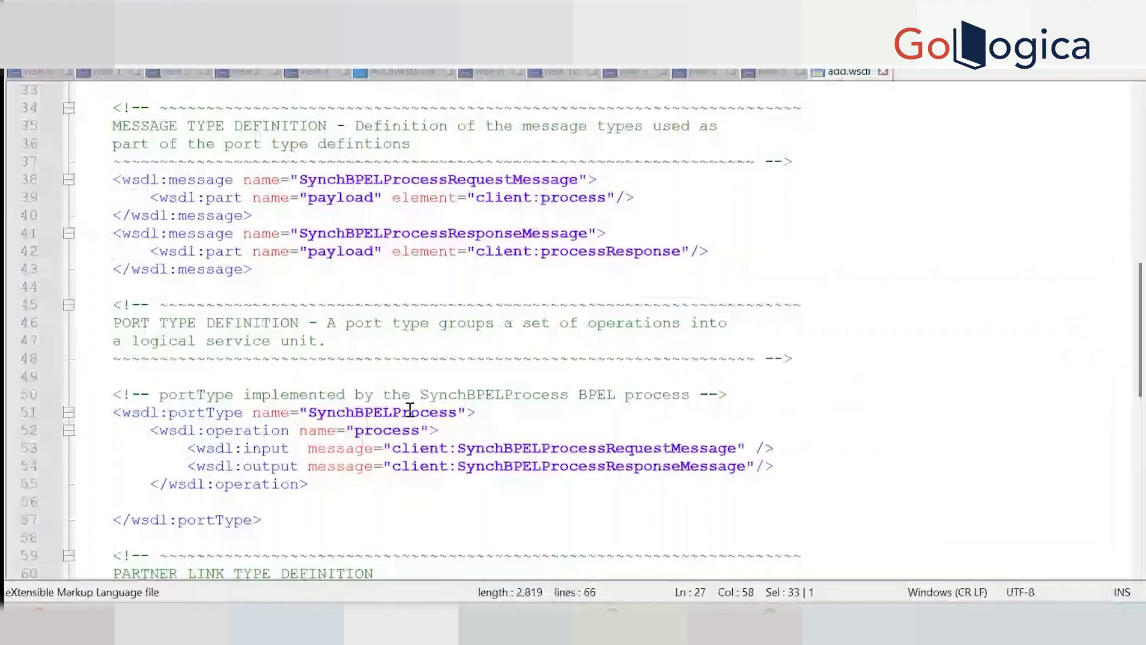
pyautogui.doubleClick(387, 430)
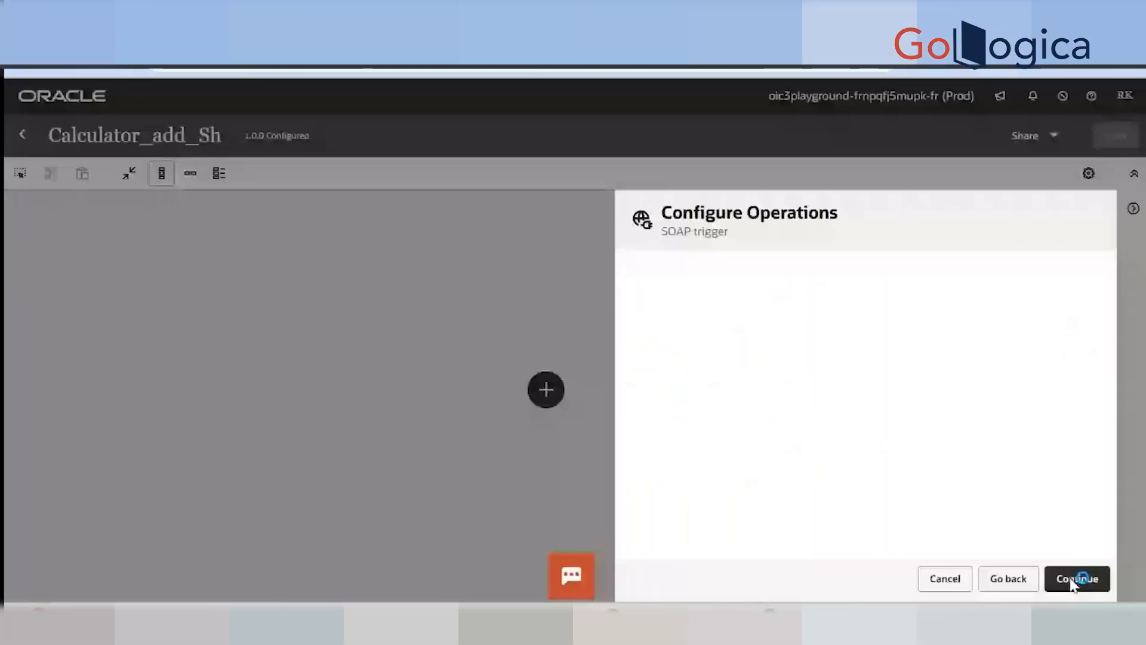
pyautogui.click(1071, 579)
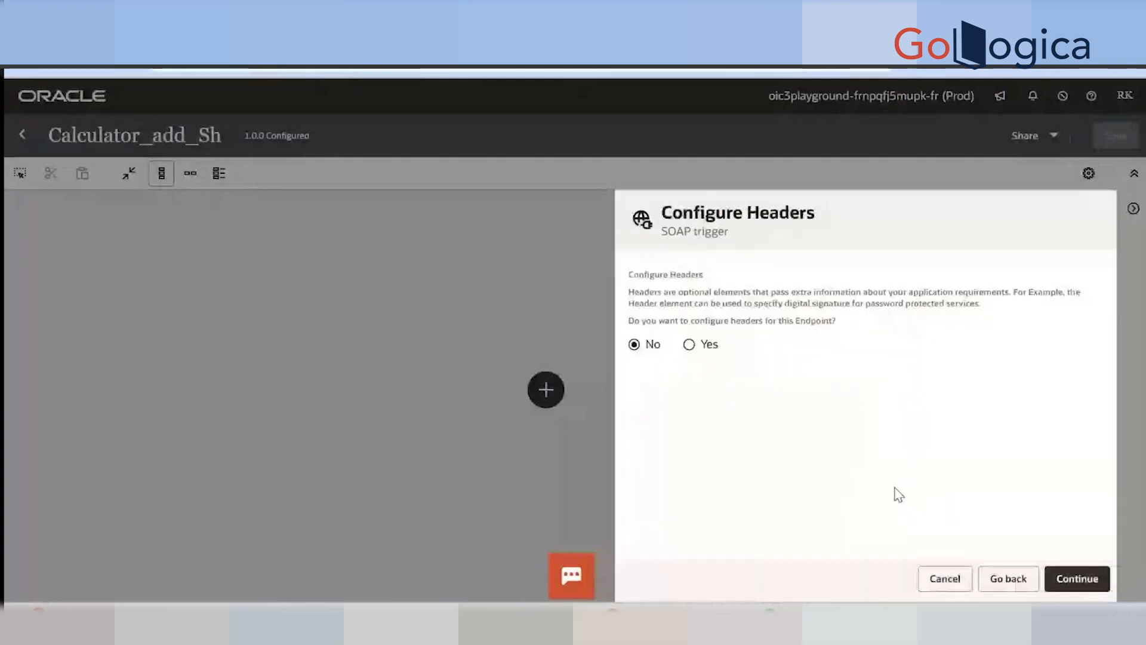
pyautogui.click(1084, 580)
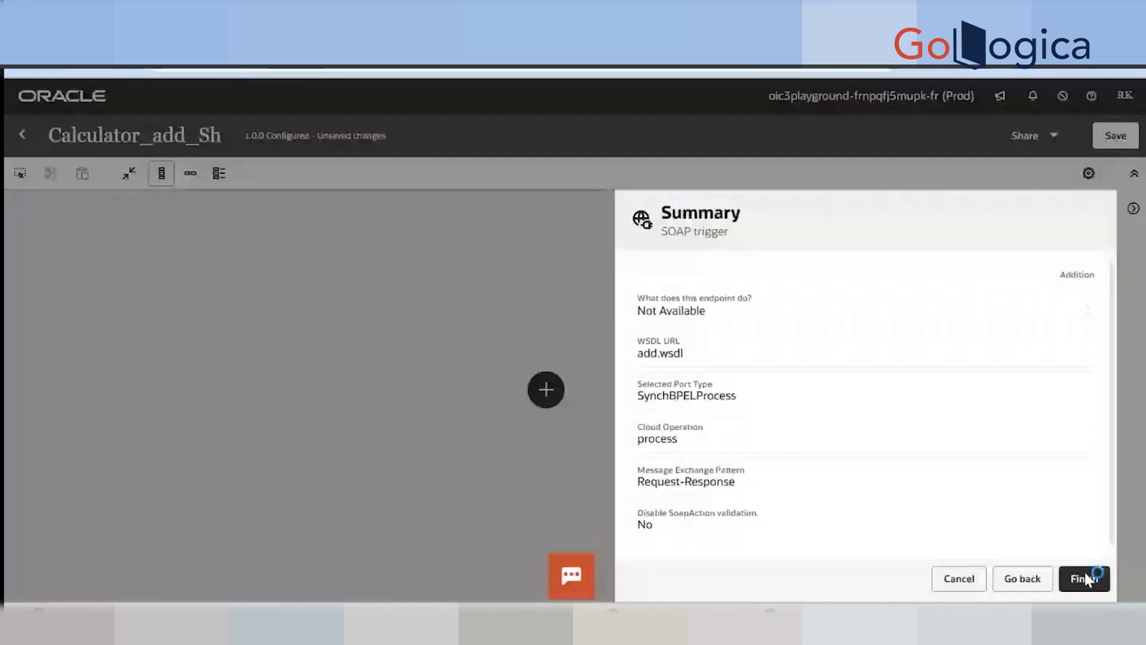
pyautogui.click(1084, 579)
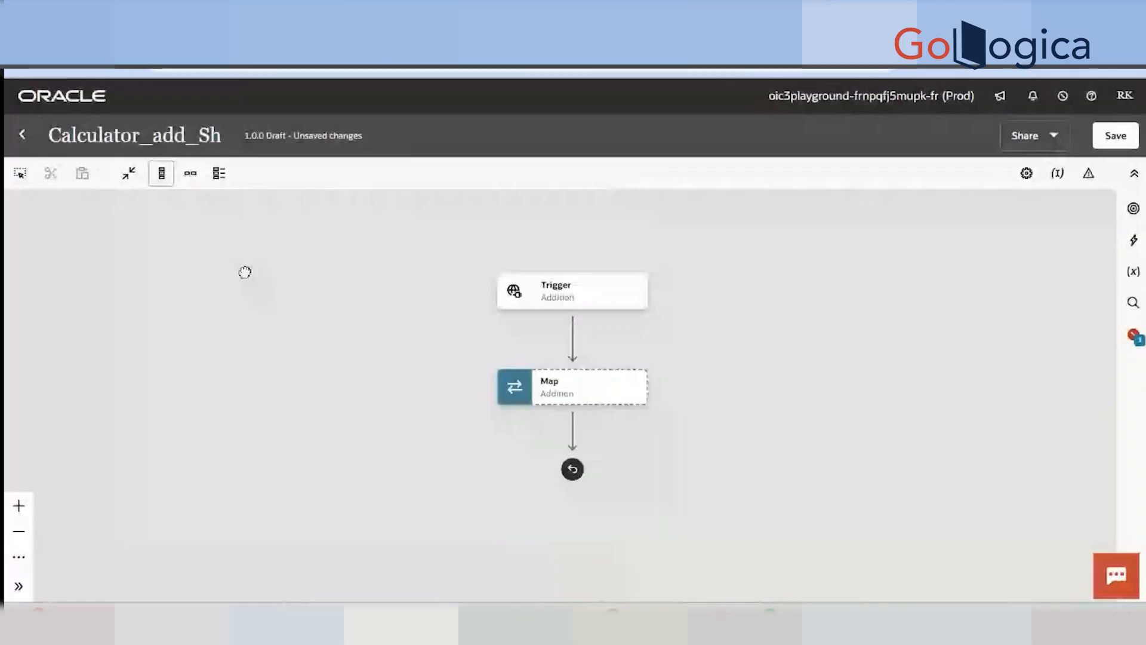
# Switch the integration canvas to the horizontal layout and inspect the Addition trigger and map
pyautogui.click(189, 173)
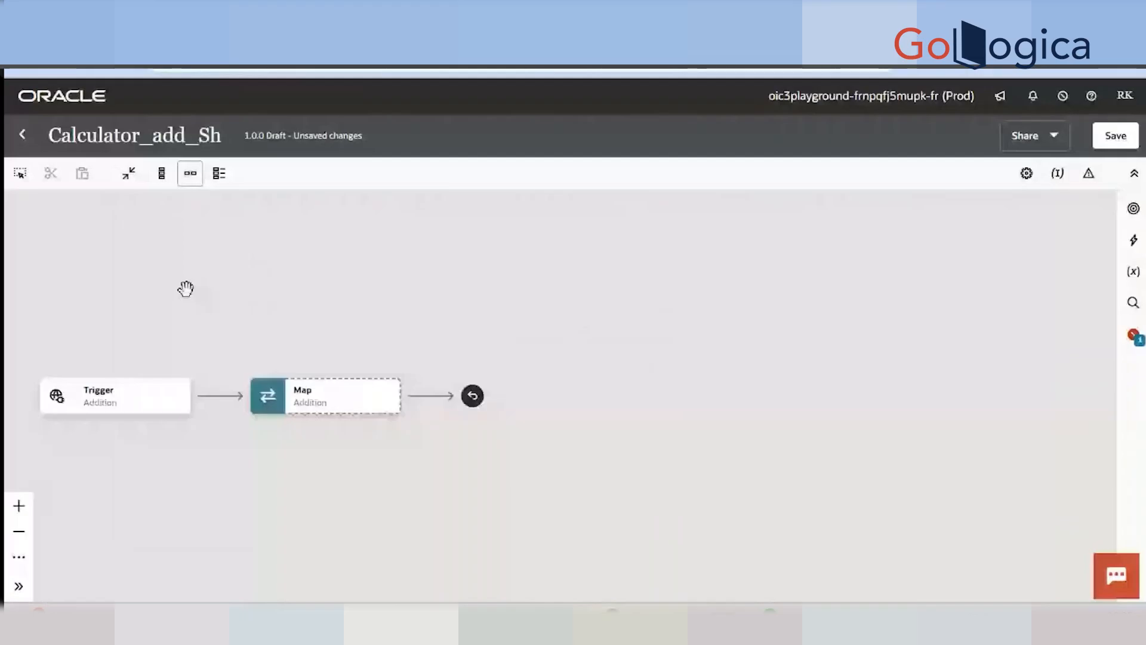
pyautogui.moveTo(185, 289); pyautogui.dragTo(447, 244)
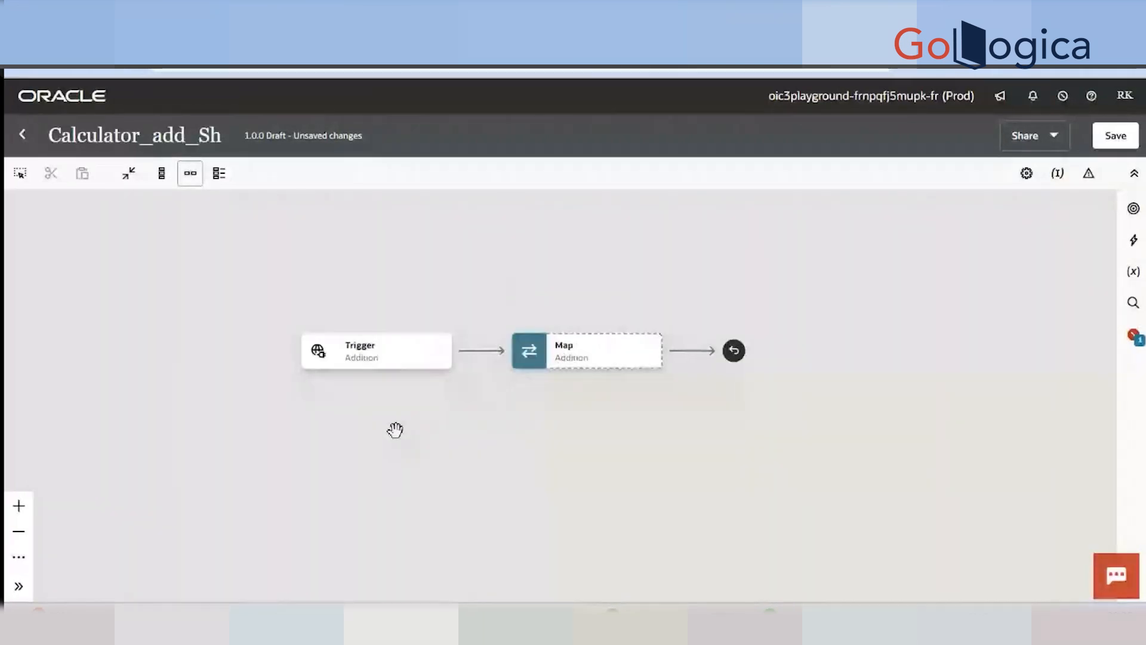
pyautogui.click(373, 335)
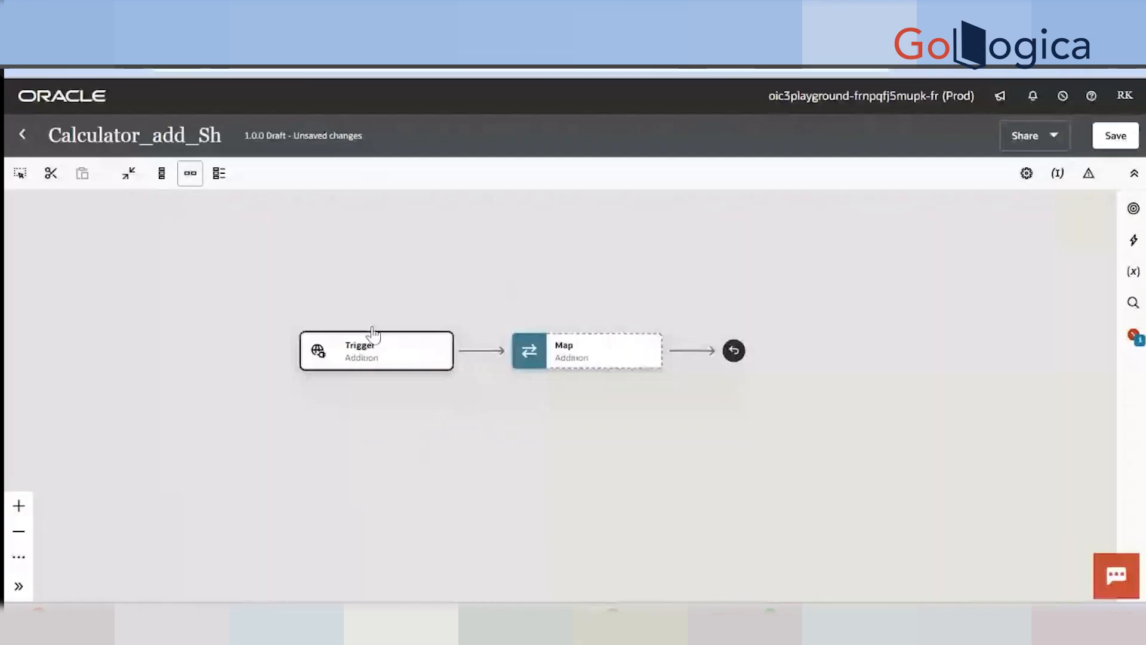
pyautogui.moveTo(381, 354)
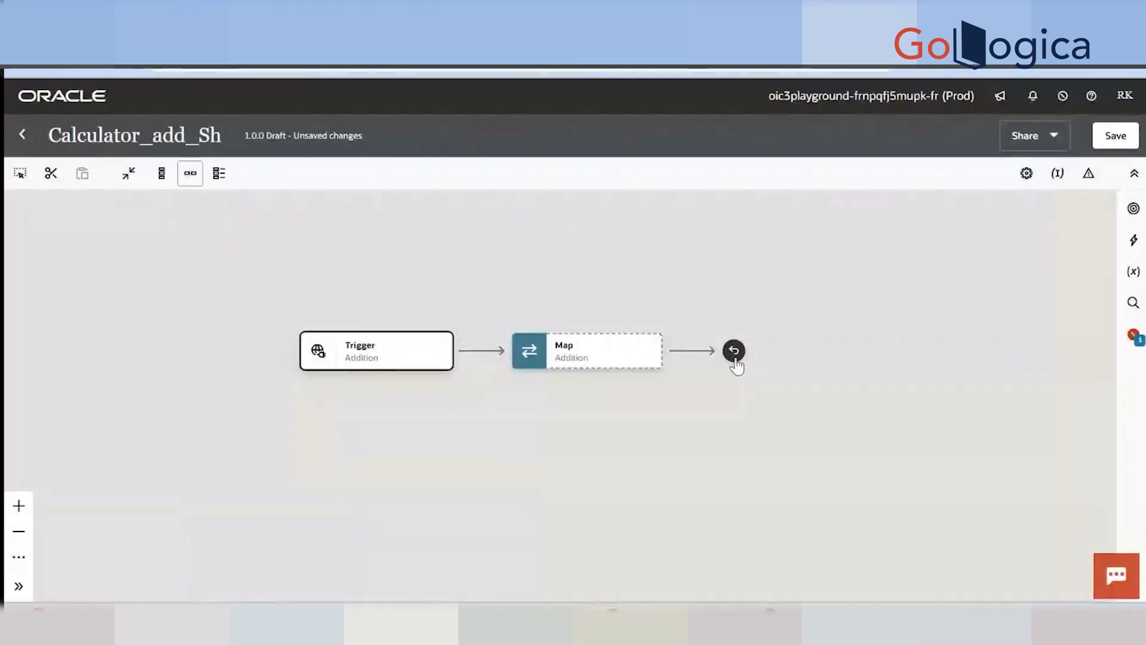
pyautogui.click(333, 360)
pyautogui.click(598, 362)
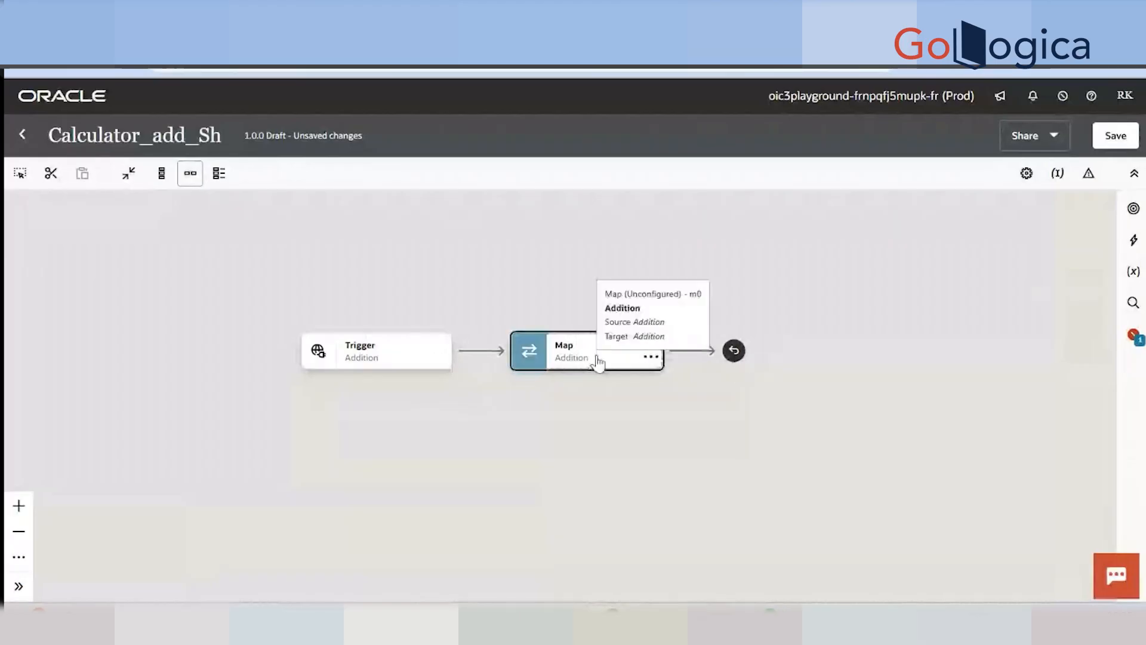
# Save the Calculator_add_Sh integration and open the Addition map in the mapper
pyautogui.doubleClick(598, 363)
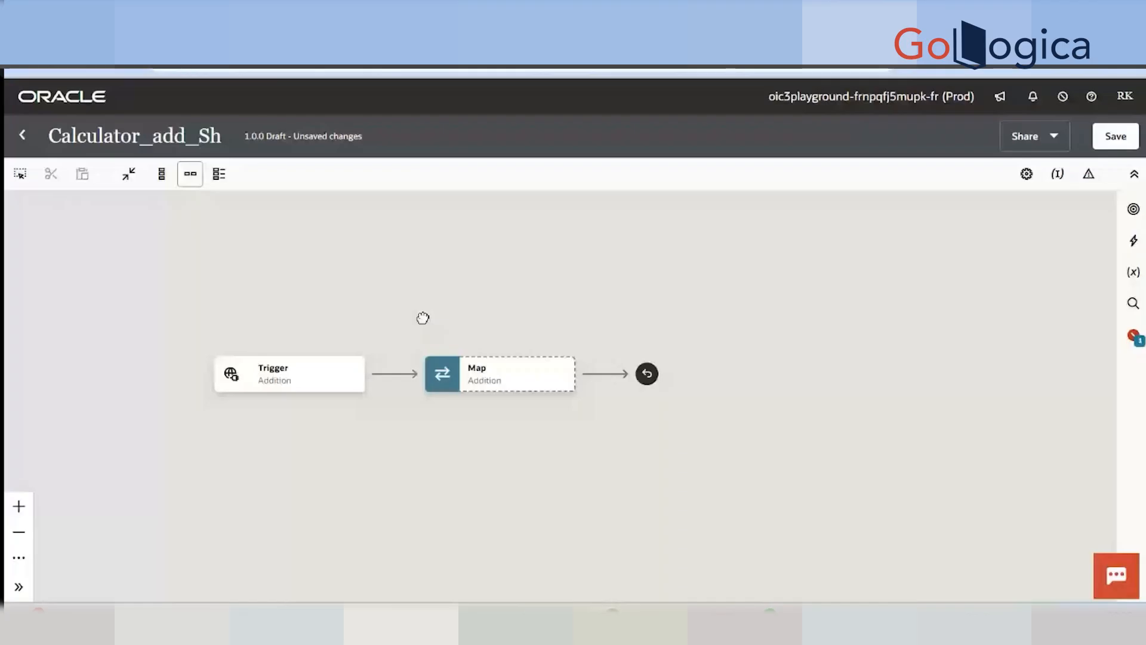
pyautogui.moveTo(422, 317); pyautogui.dragTo(412, 275)
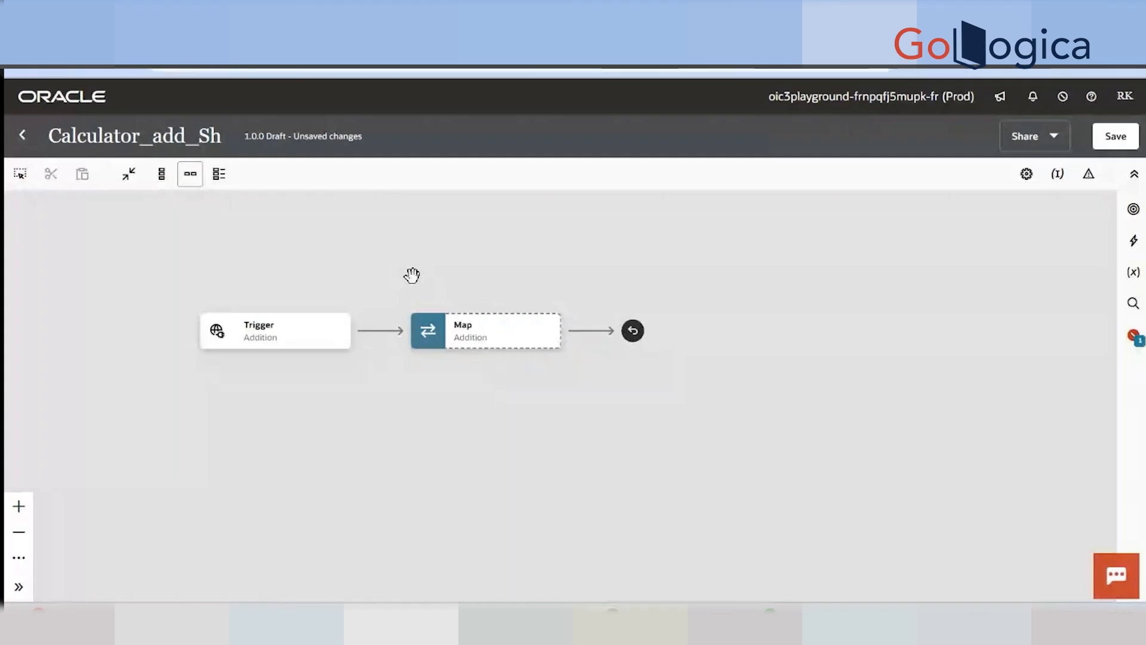
pyautogui.moveTo(502, 323)
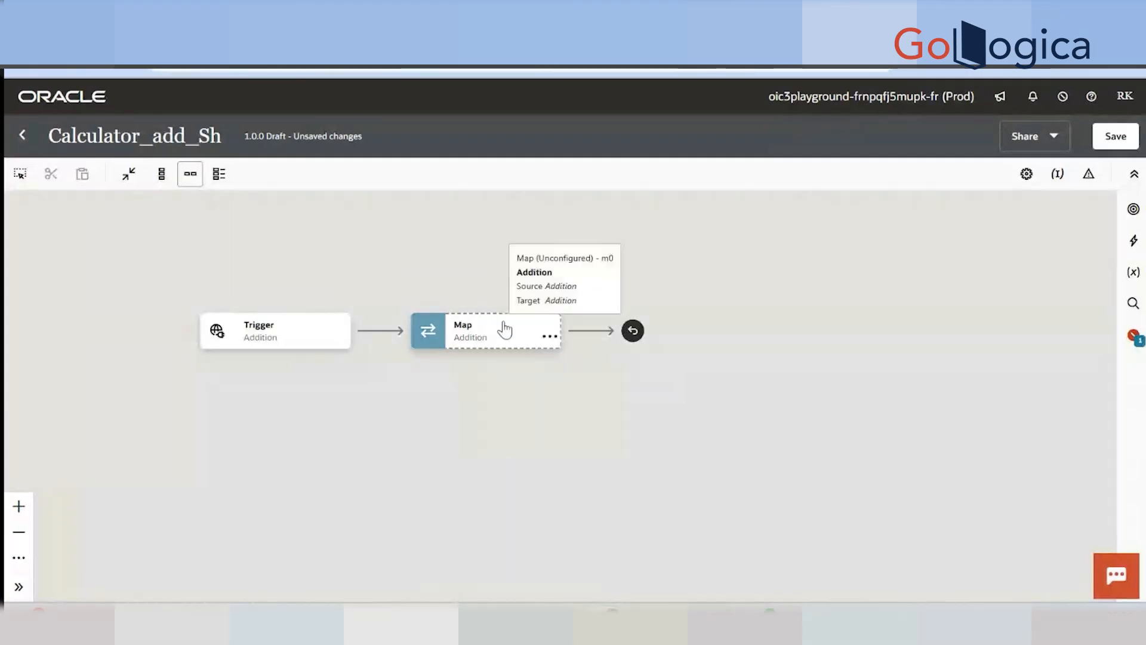
pyautogui.click(1111, 135)
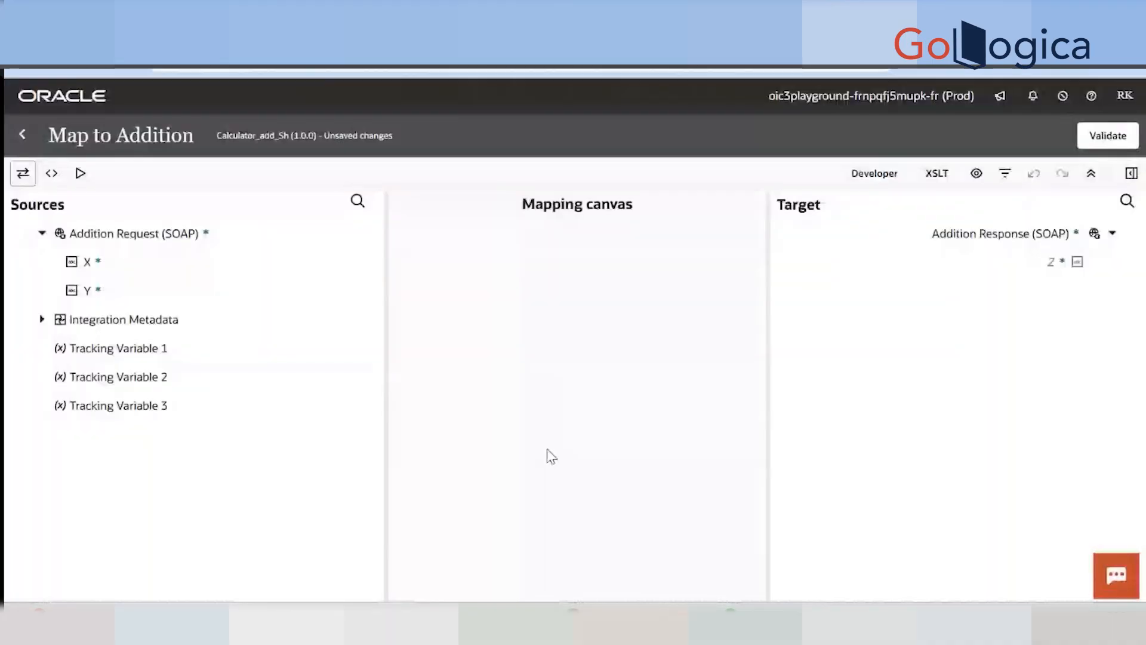
# Create a target node for Z under Addition Response (SOAP)
pyautogui.click(1051, 261)
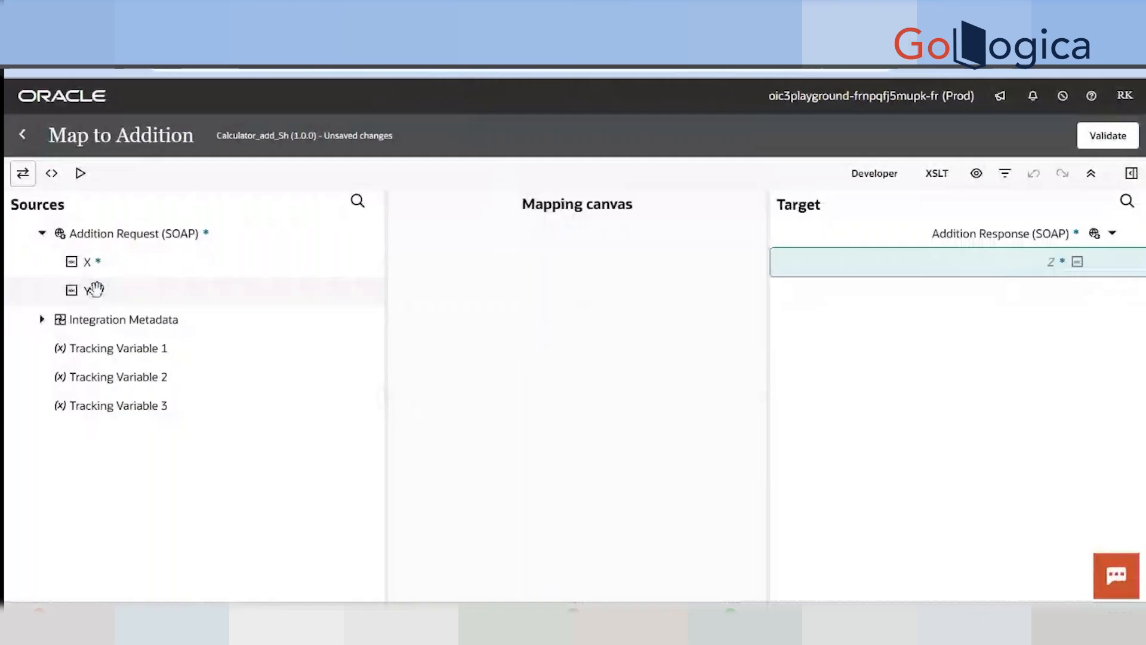
pyautogui.rightClick(1027, 260)
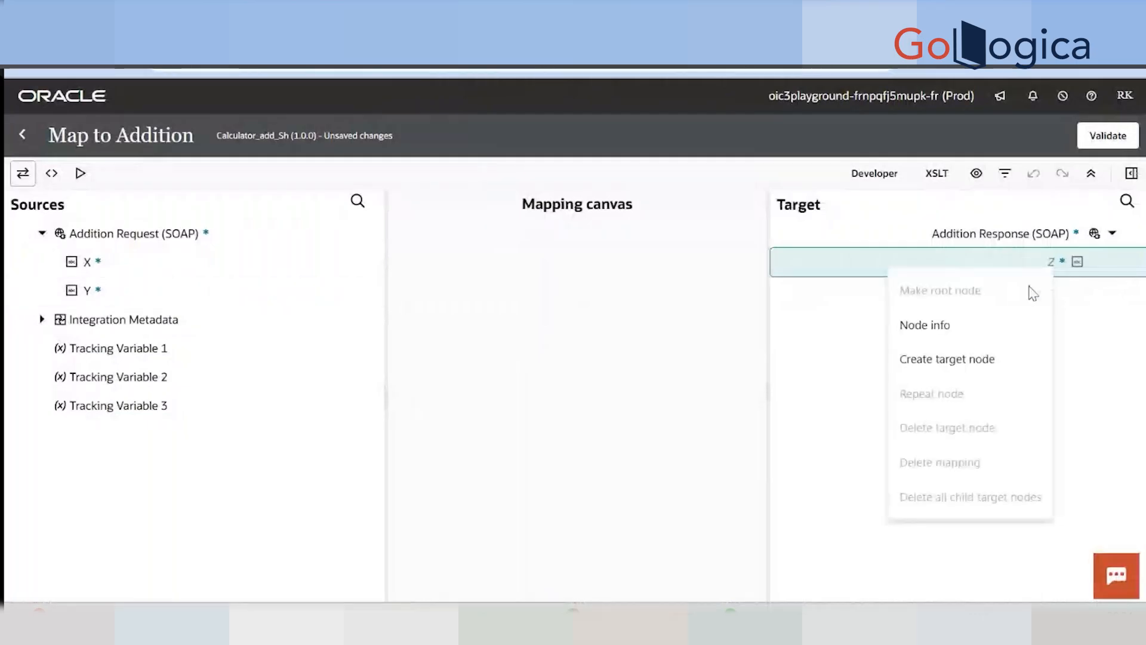
pyautogui.click(962, 334)
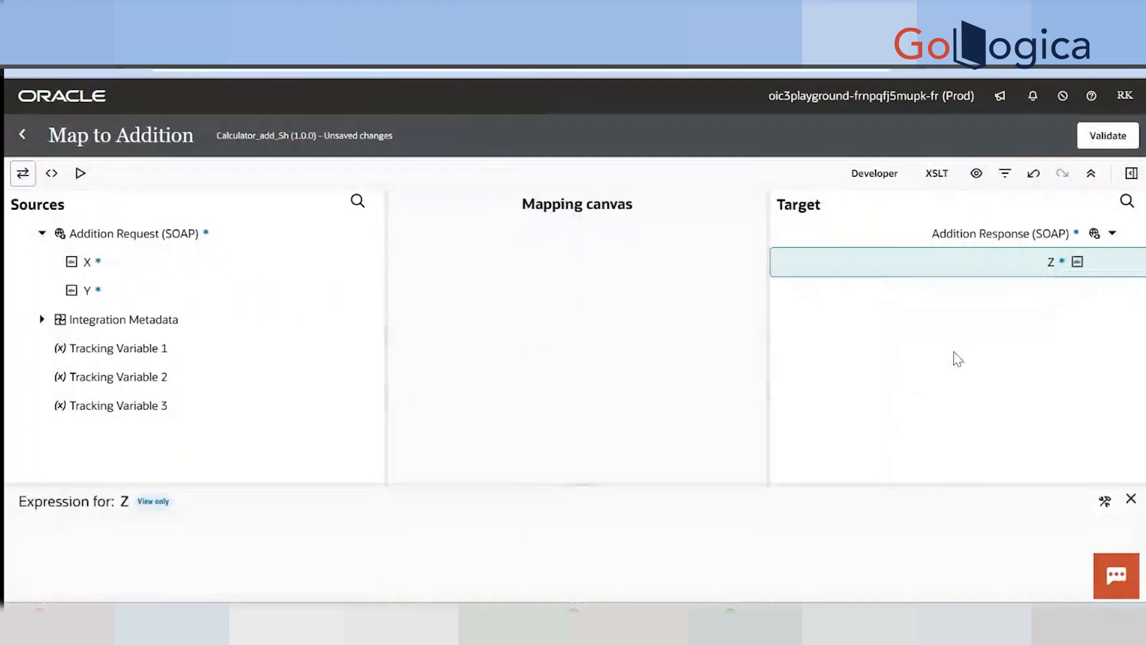
# Build the expression /nstrgmpr:process/X + /nstrgmpr:process/Y for Z from the source elements X and Y and apply it
pyautogui.click(1105, 502)
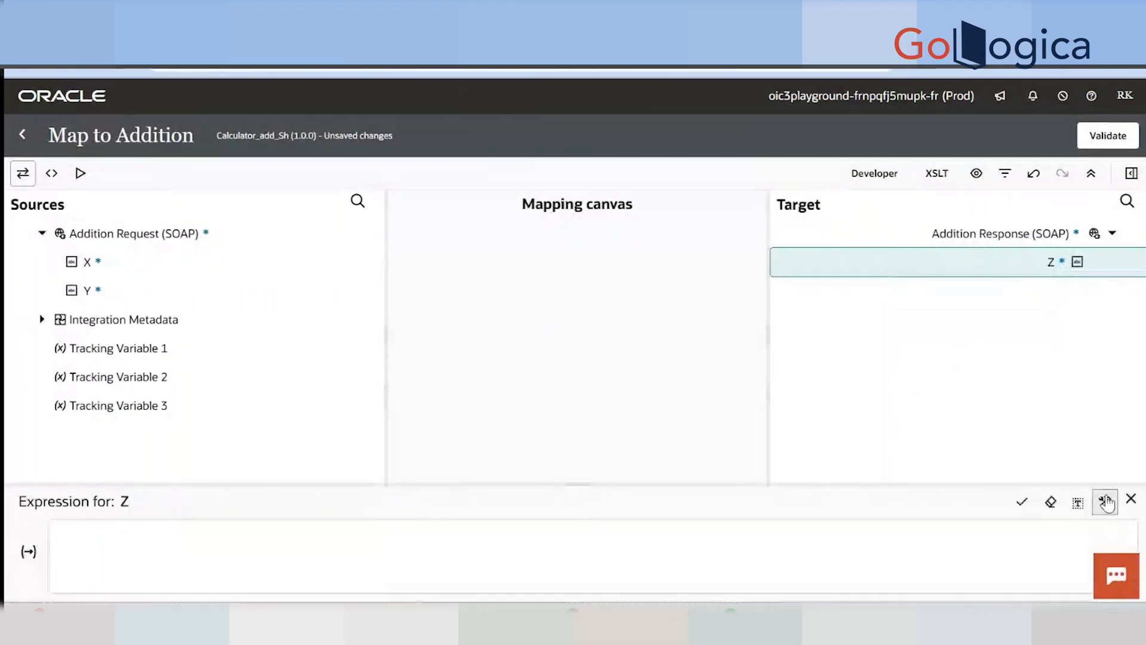
pyautogui.click(647, 533)
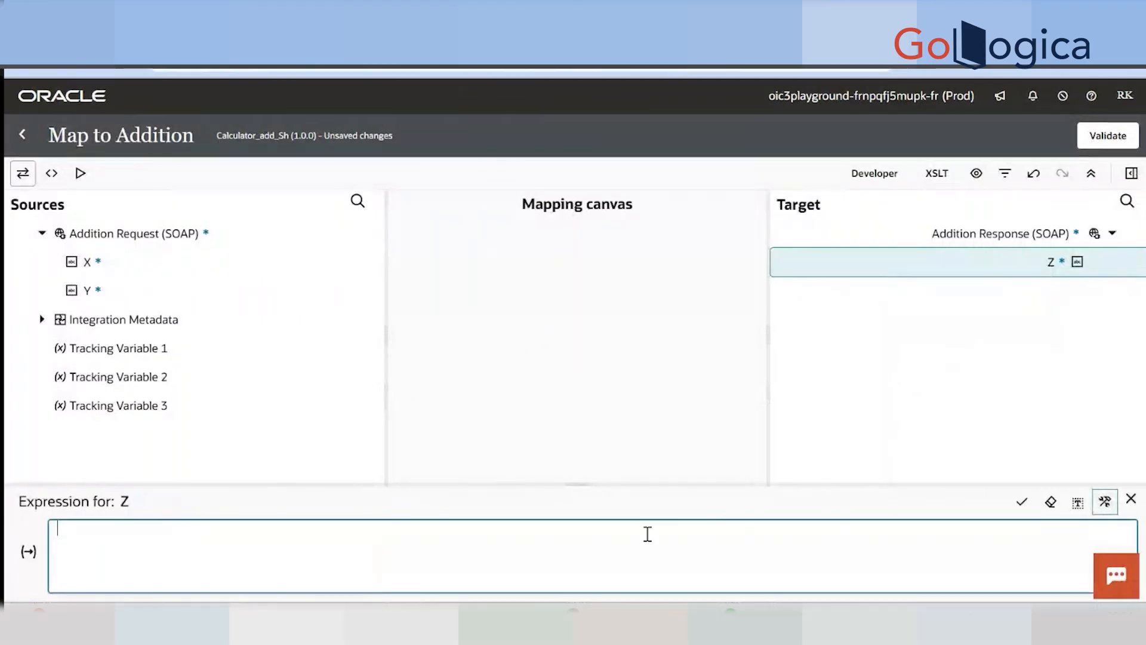
pyautogui.moveTo(84, 260); pyautogui.dragTo(166, 557)
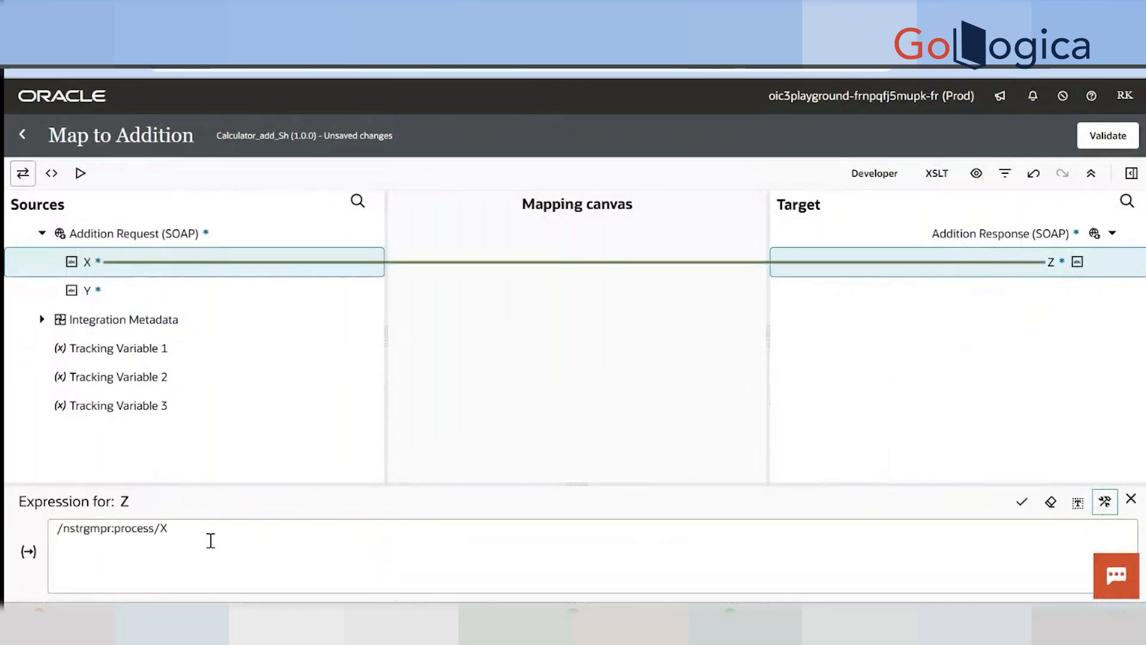
pyautogui.write('+')
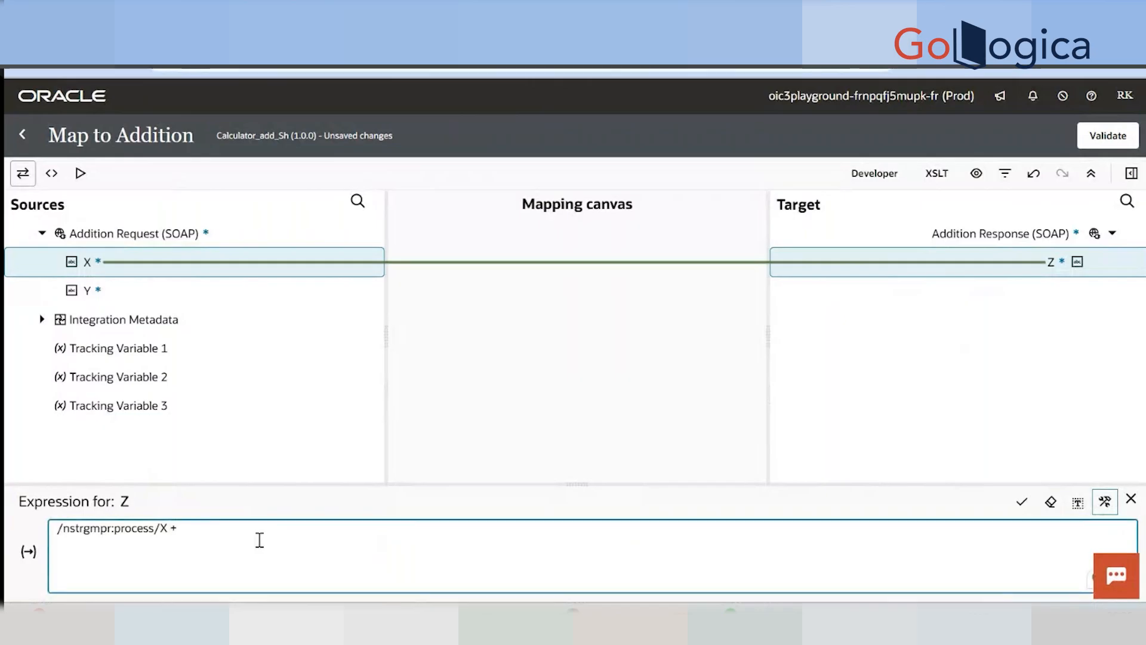
pyautogui.moveTo(87, 293); pyautogui.dragTo(273, 560)
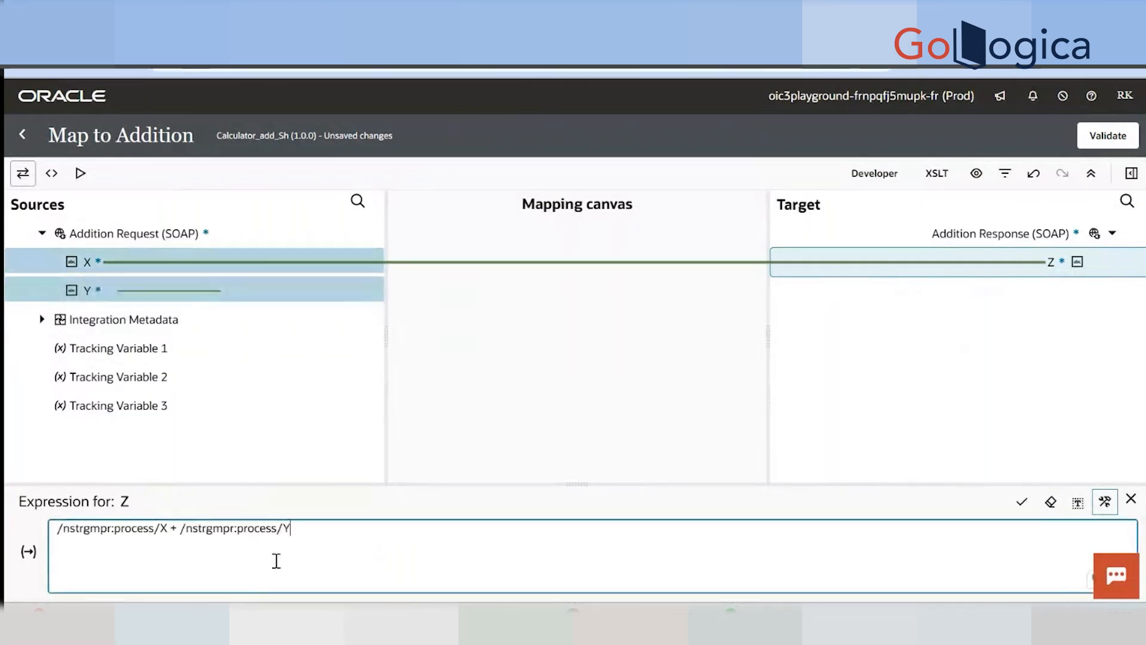
pyautogui.click(1023, 503)
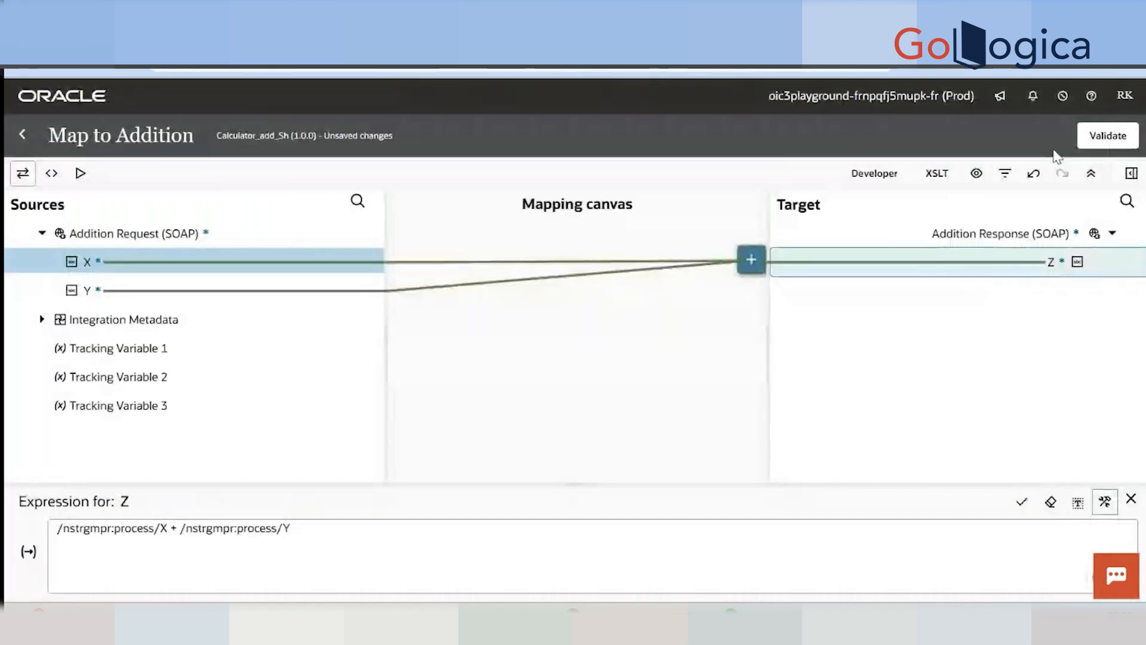
# Validate the Addition map, and switch to the text editor to close the add.wsdl file
pyautogui.click(1106, 137)
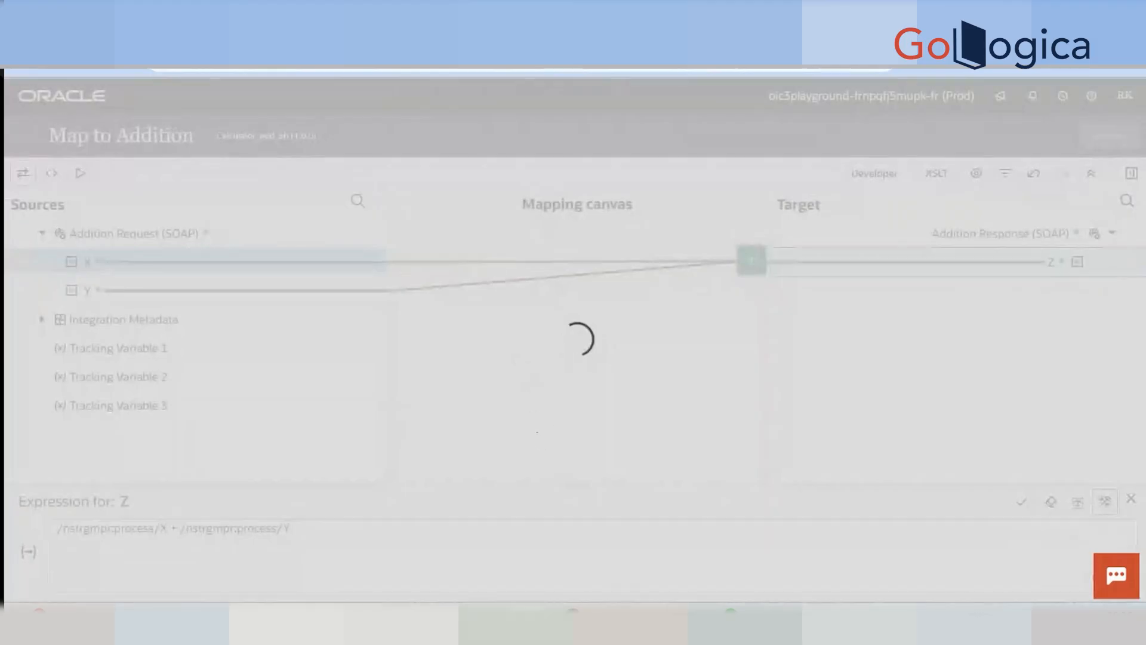
pyautogui.hotkey('alt', 'Tab')
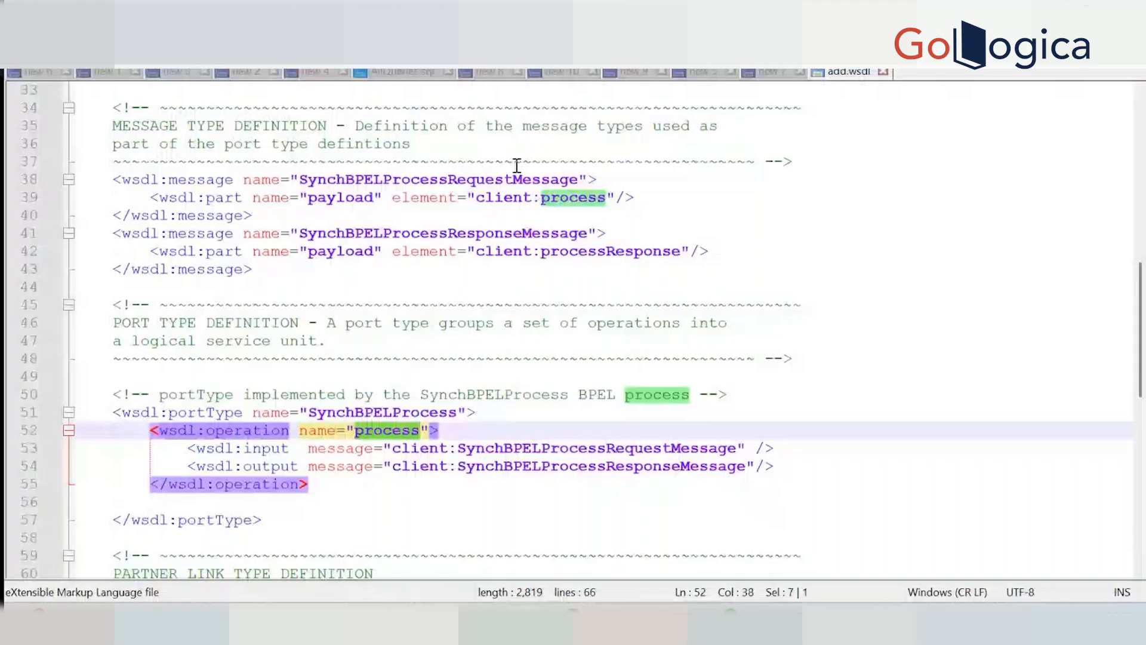
pyautogui.click(883, 72)
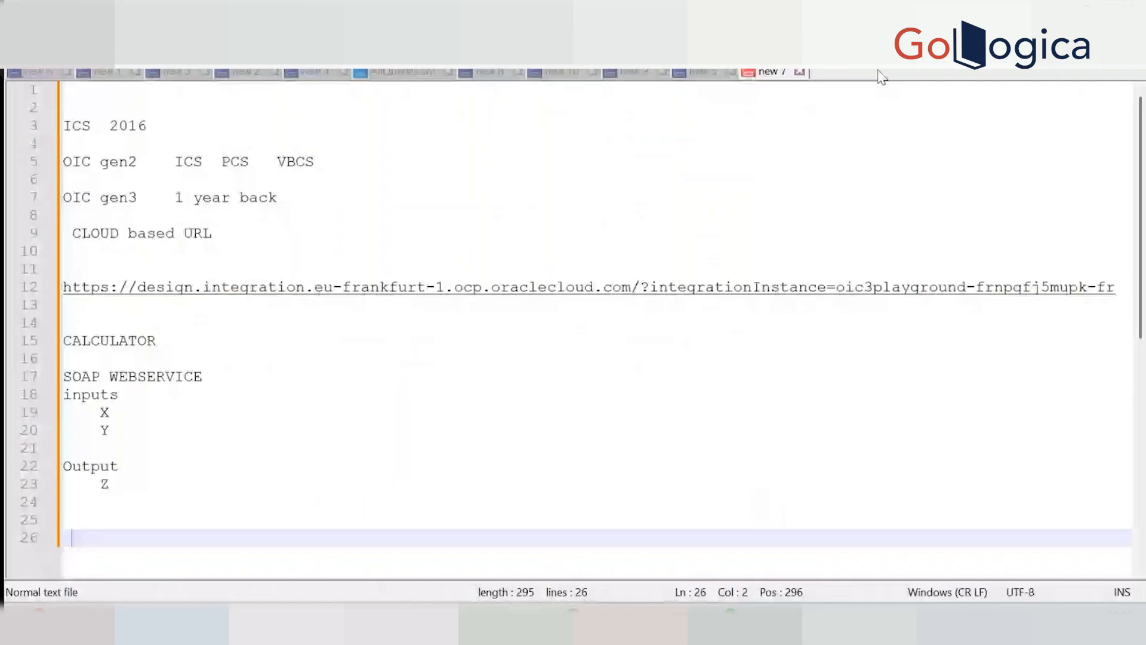
# Add the calculator operations + - * div on the last line of the notes
pyautogui.scroll(-3, 597, 322)
pyautogui.write('+  ')
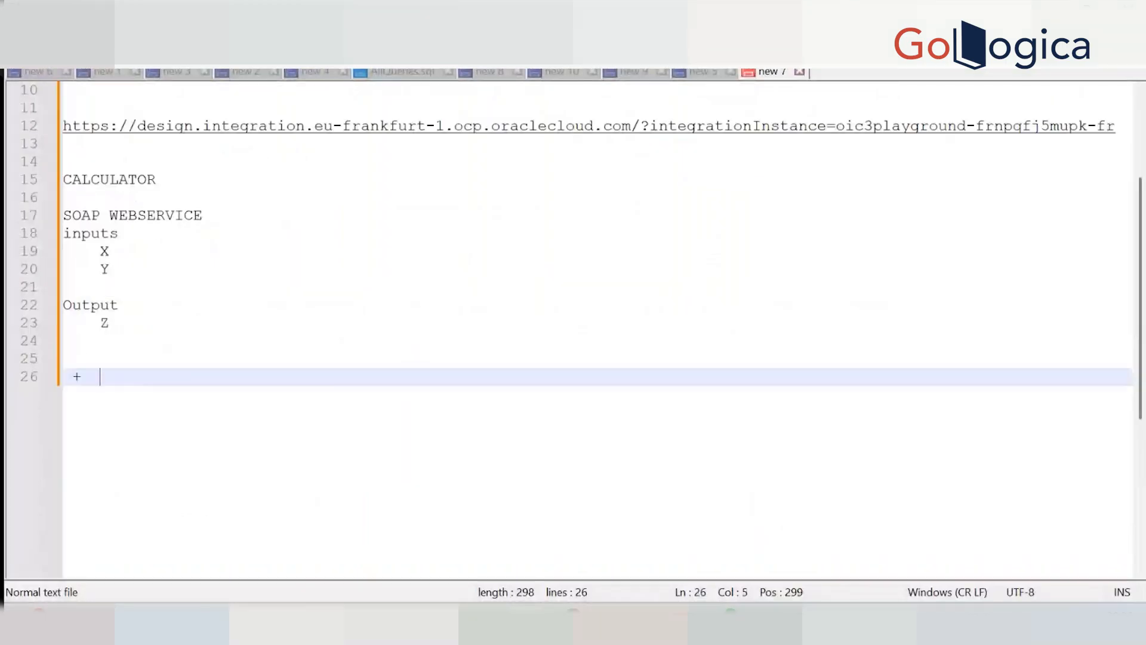
pyautogui.write('_')
pyautogui.press('BackSpace')
pyautogui.write('-  *  di')
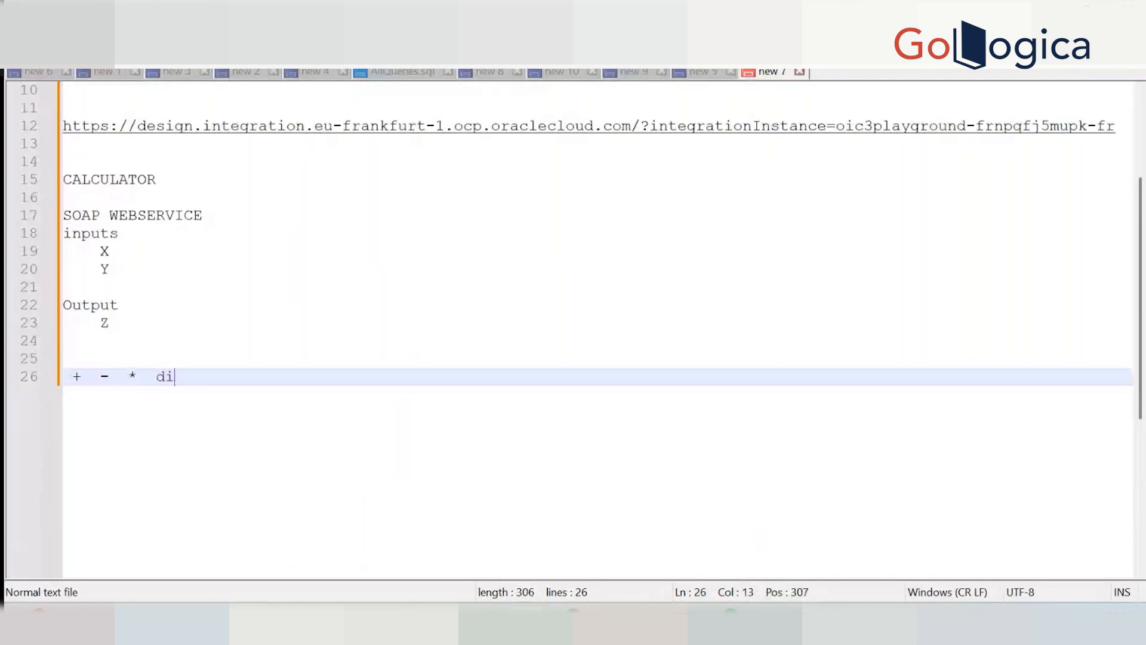
pyautogui.write('v')
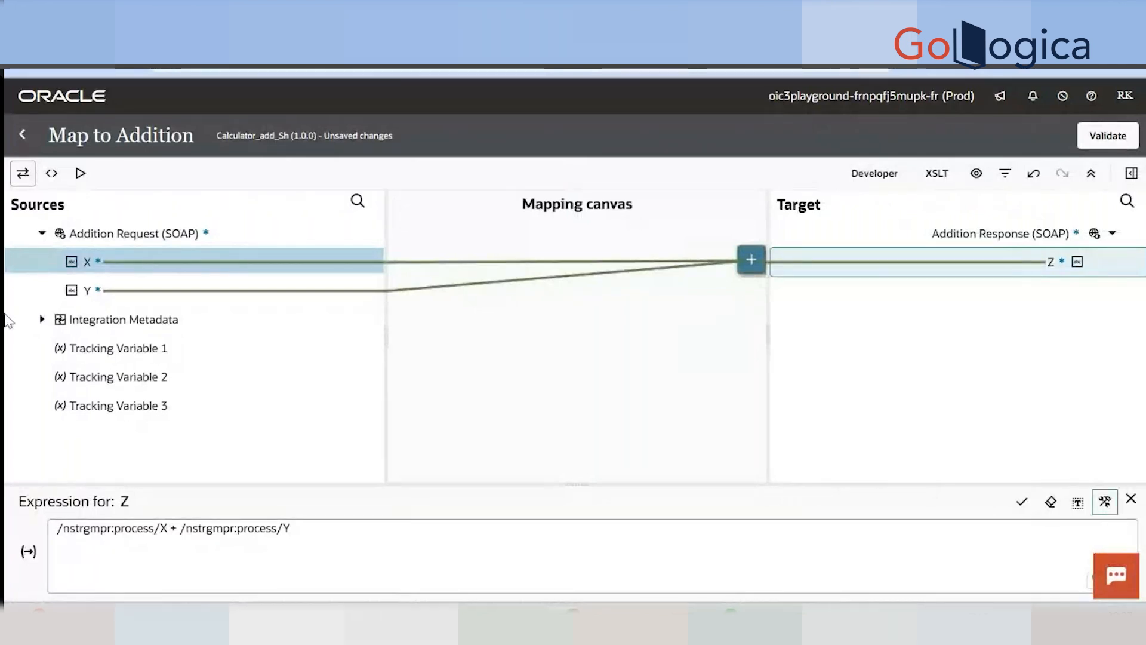
# Return from the mapper to the Calculator_add_Sh canvas and assign source element X as the primary business identifier
pyautogui.click(22, 133)
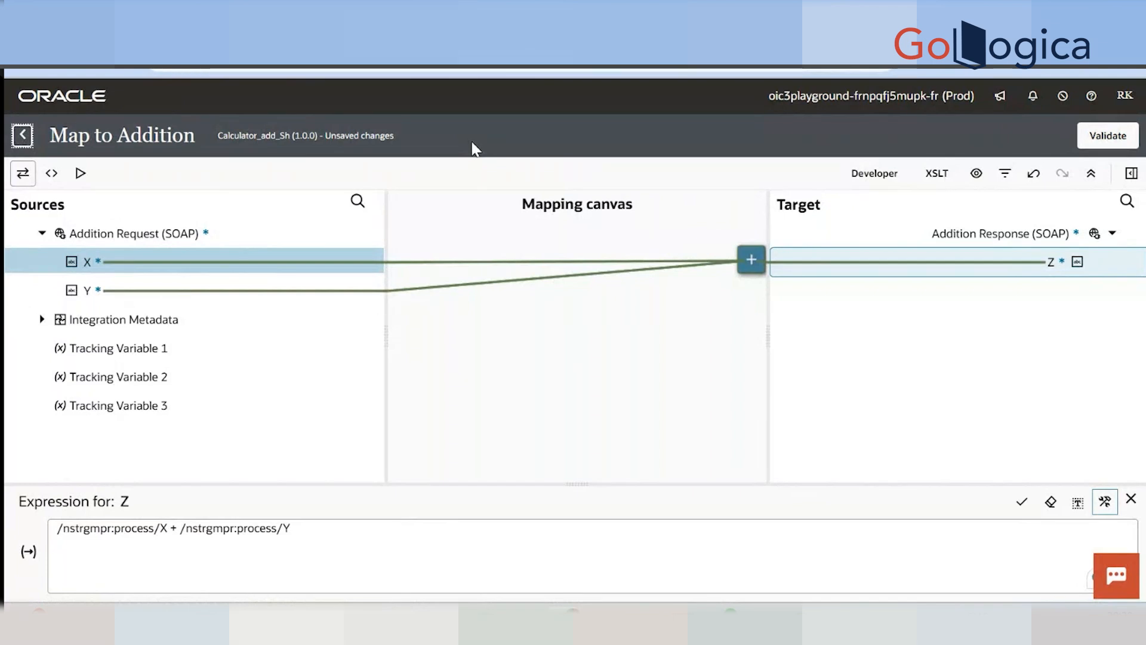
pyautogui.click(23, 135)
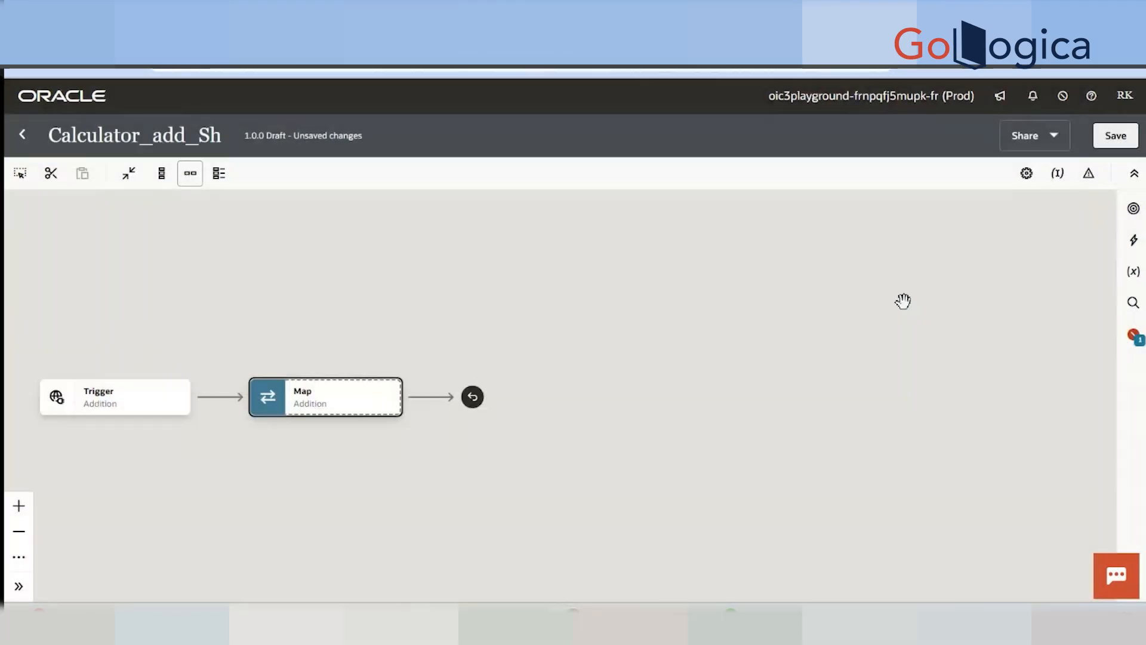
pyautogui.click(1133, 335)
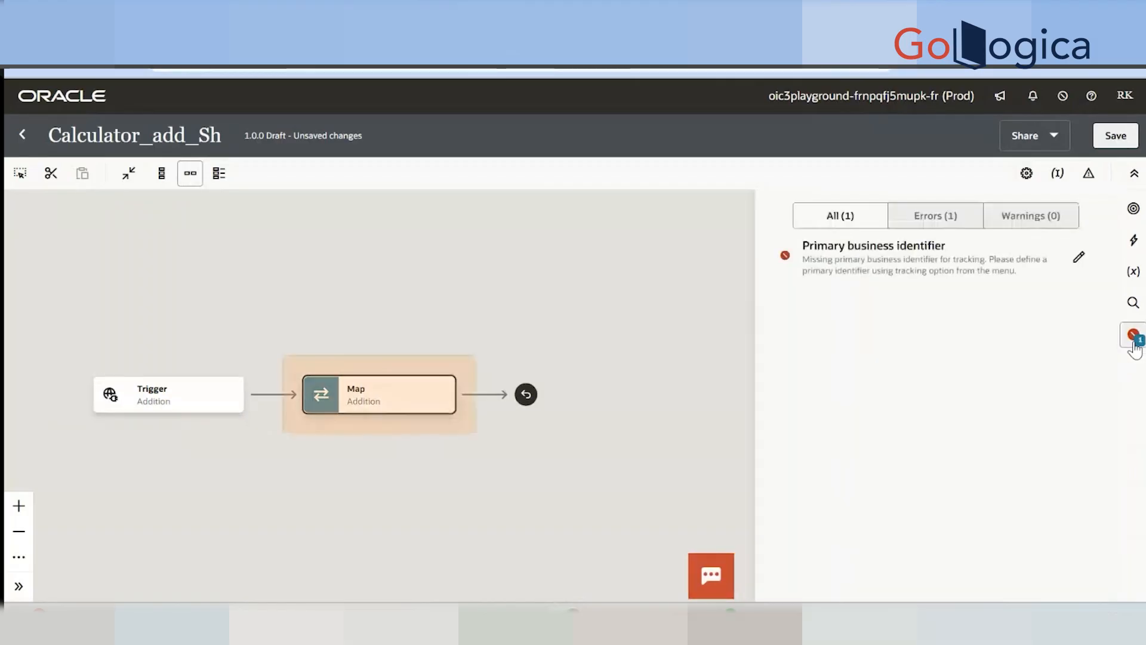
pyautogui.click(1079, 258)
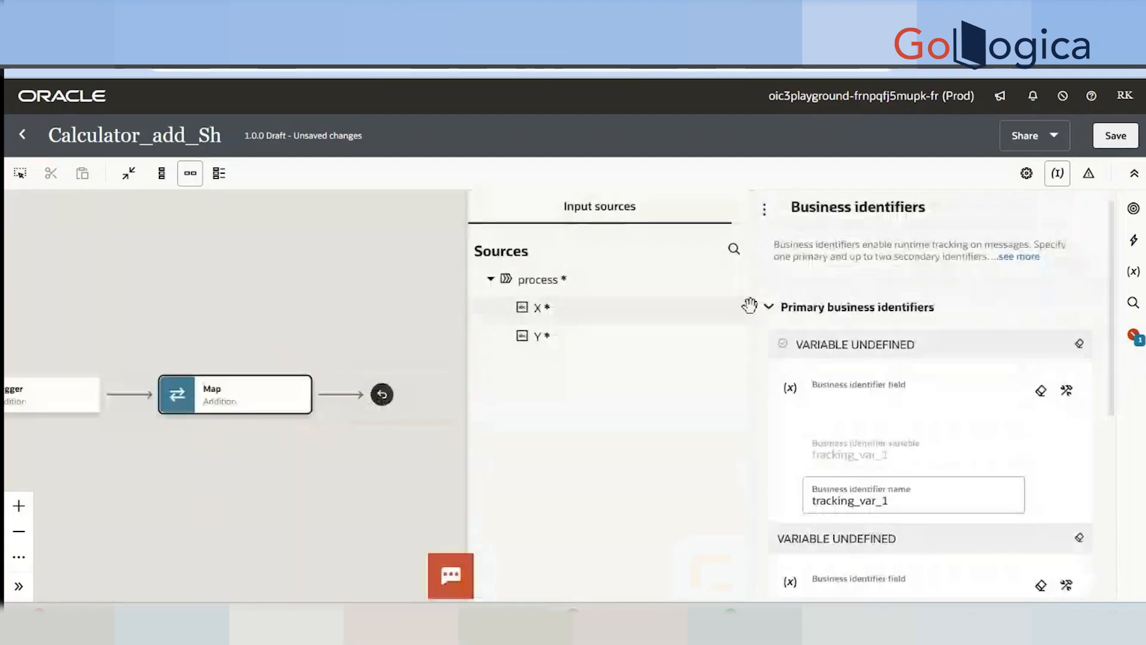
pyautogui.moveTo(540, 307); pyautogui.dragTo(868, 406)
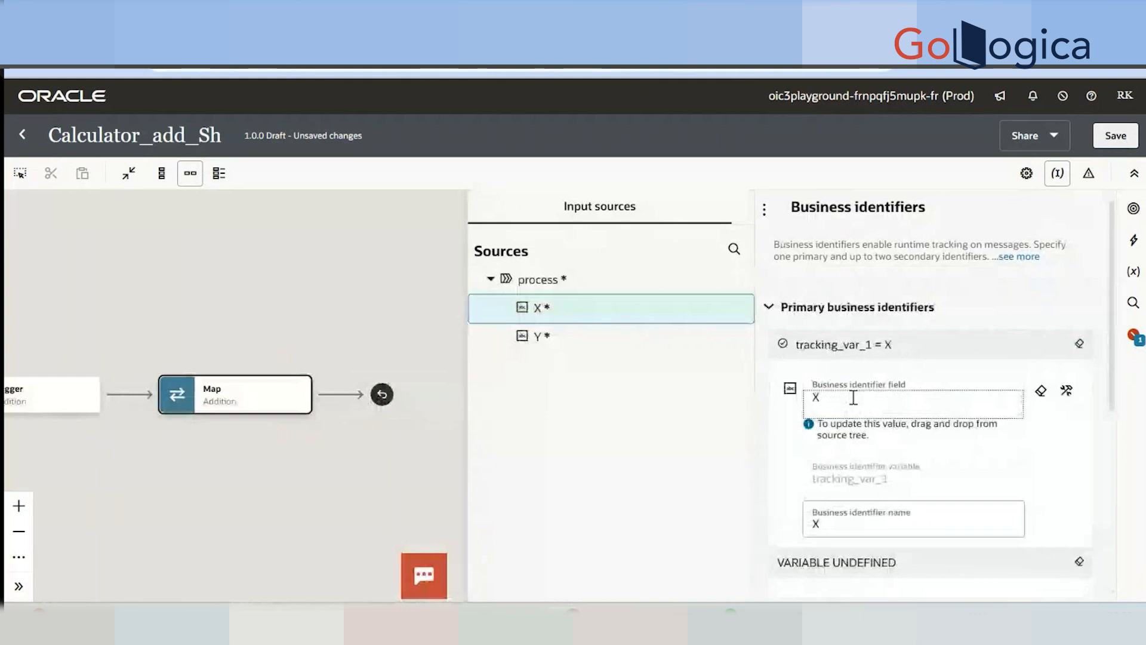
# Save the Calculator_add_Sh integration and return to the integrations list
pyautogui.click(1115, 135)
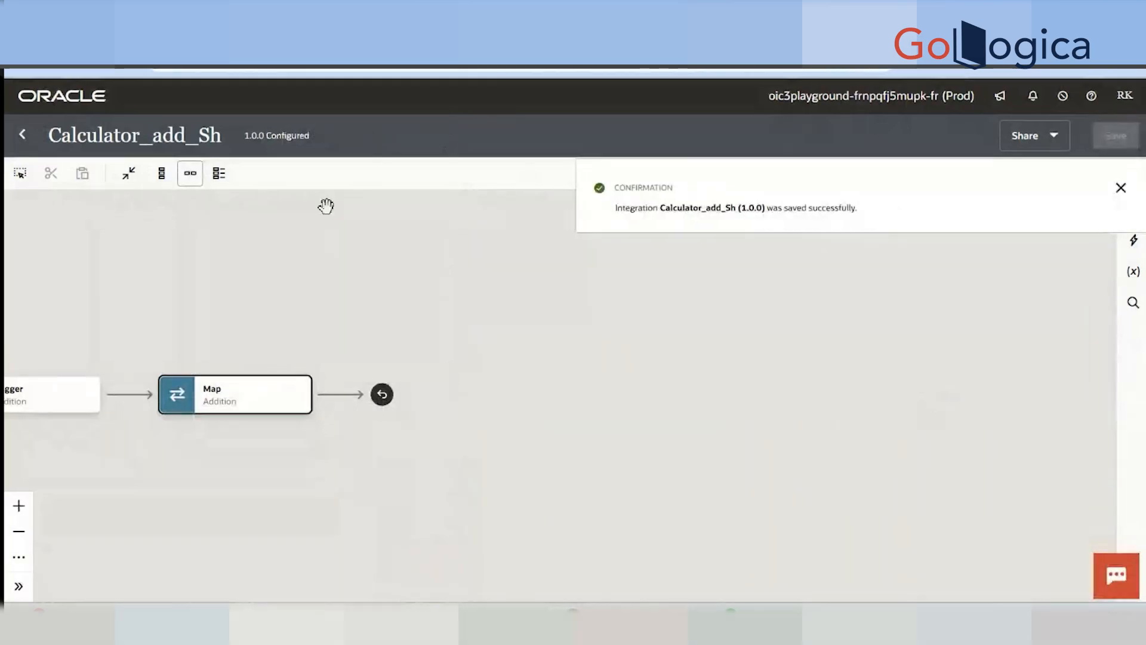
pyautogui.click(24, 136)
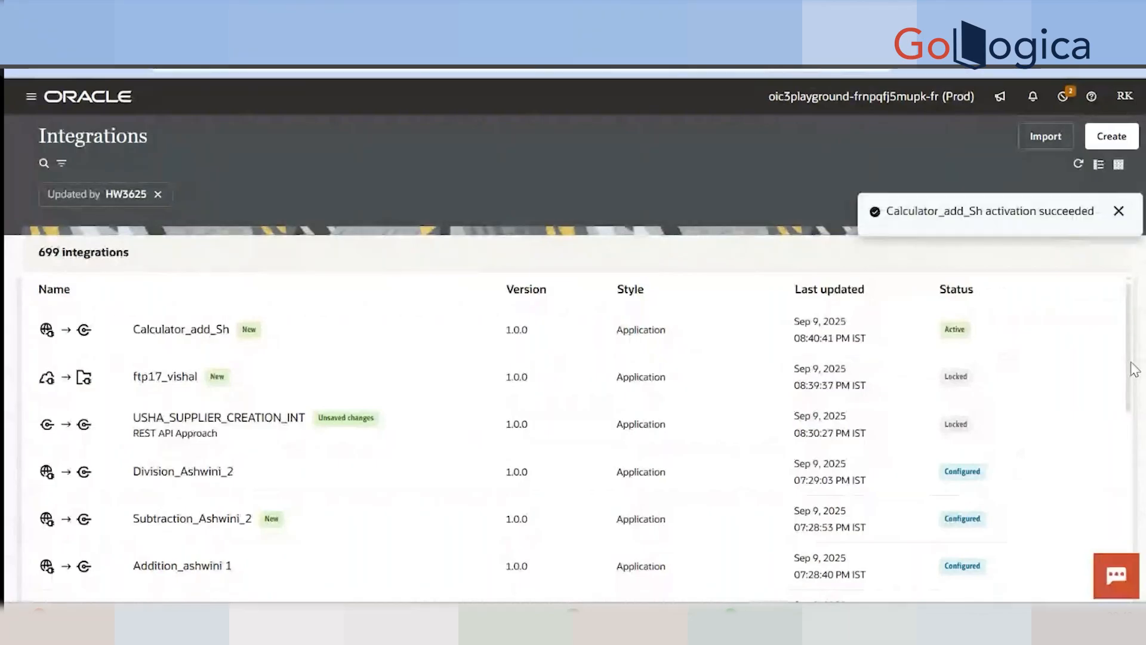
# Find the active tanwee_list_file integration in the list and deactivate it
pyautogui.scroll(-1, 1134, 382)
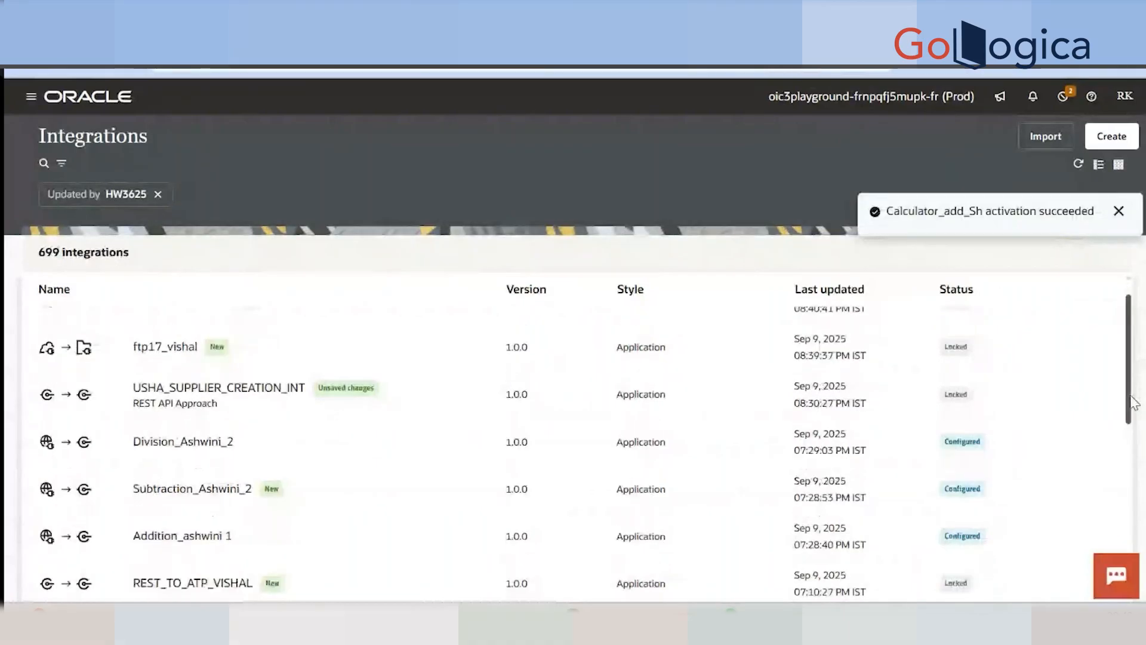
pyautogui.scroll(-4, 1133, 403)
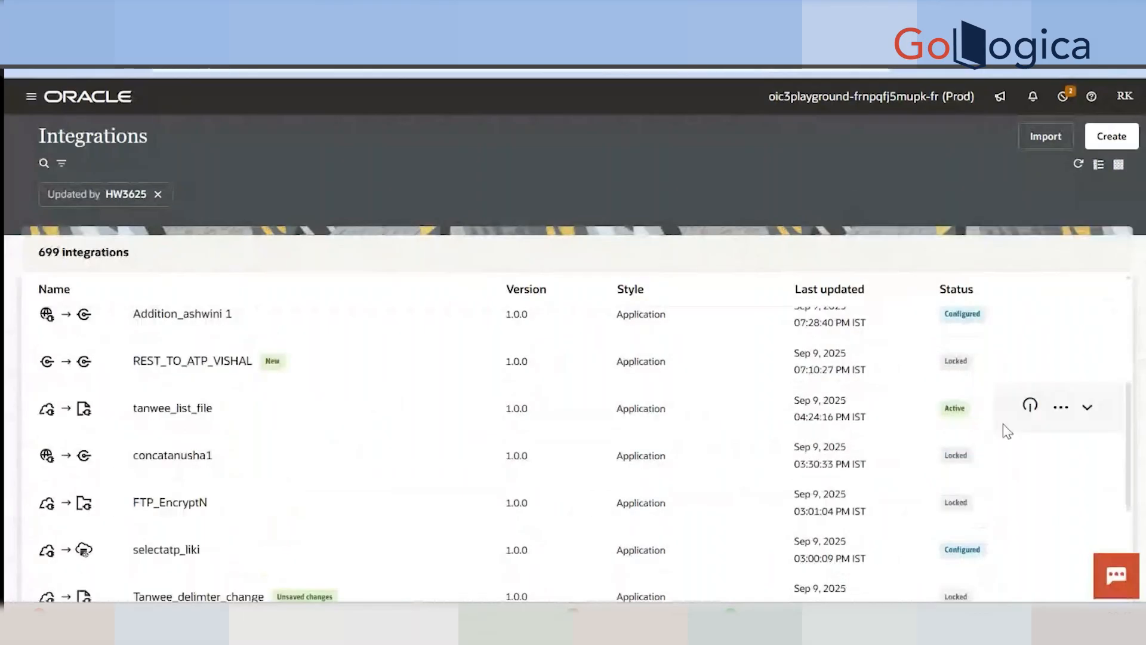
pyautogui.click(1038, 410)
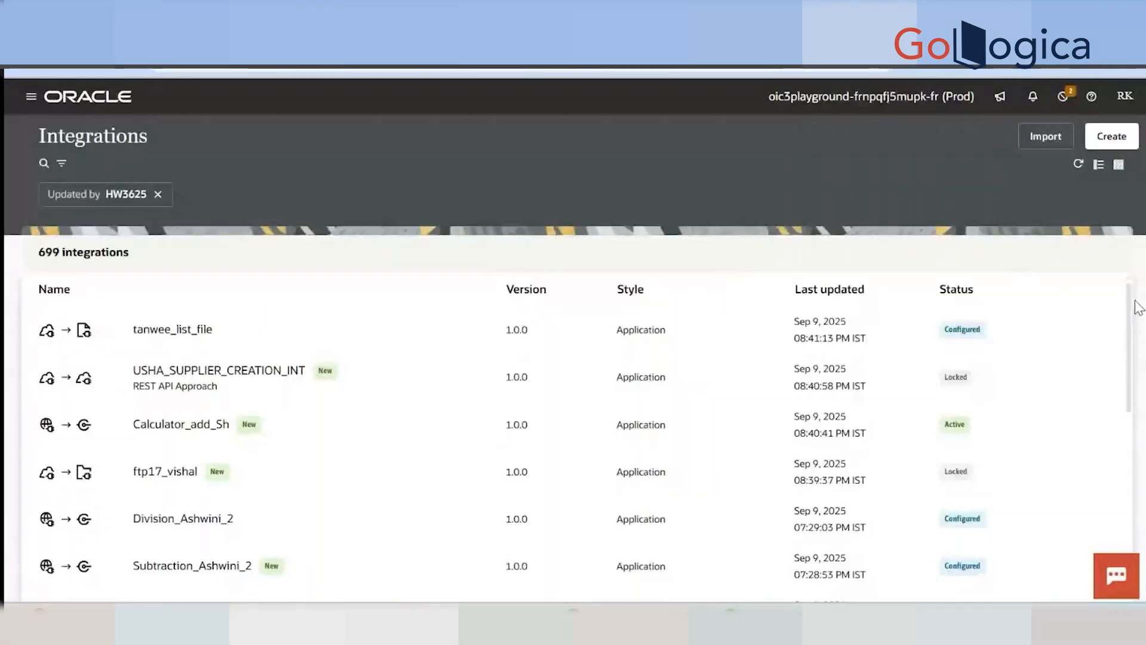
# Open the run details of Calculator_add_Sh and copy its metadata URL
pyautogui.moveTo(1042, 432)
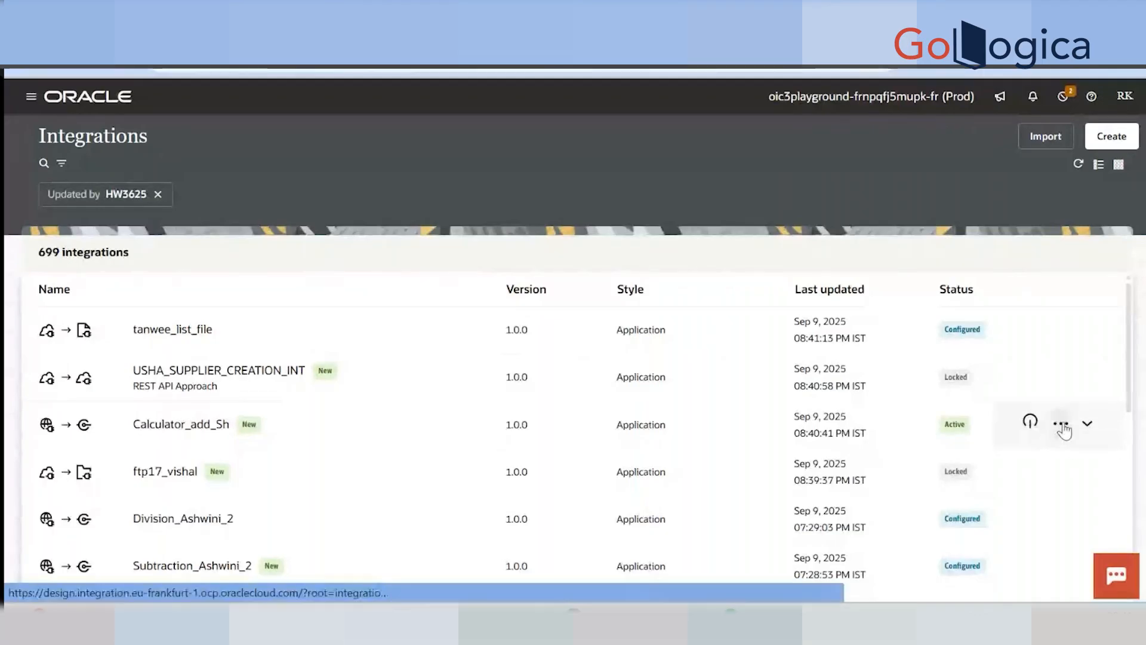
pyautogui.click(1062, 425)
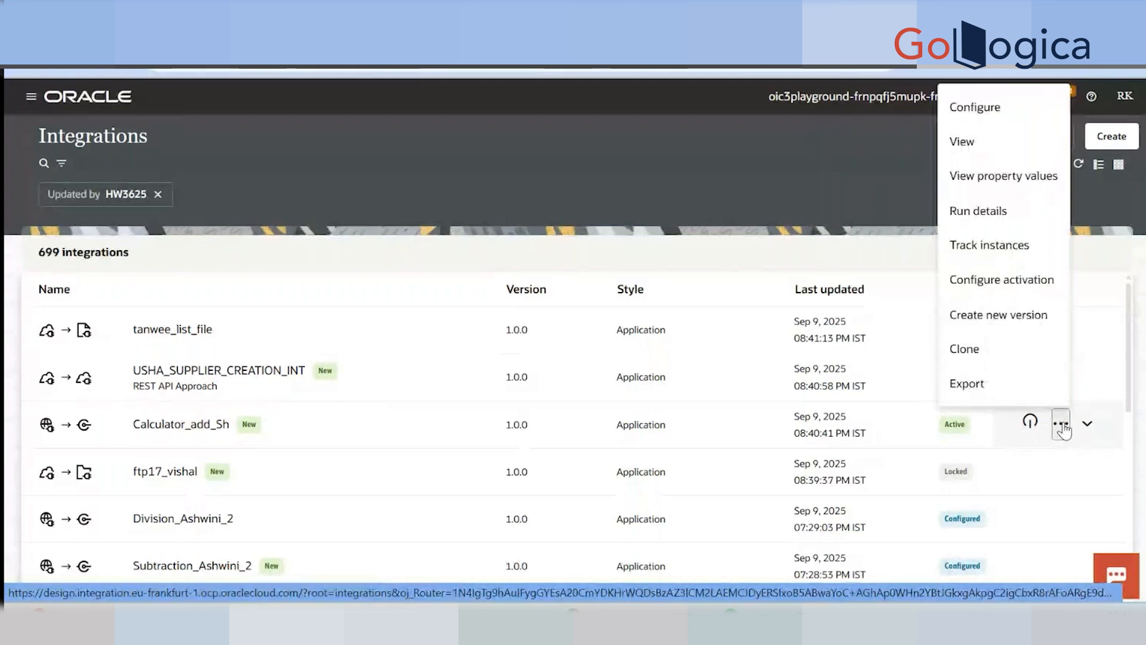
pyautogui.click(996, 211)
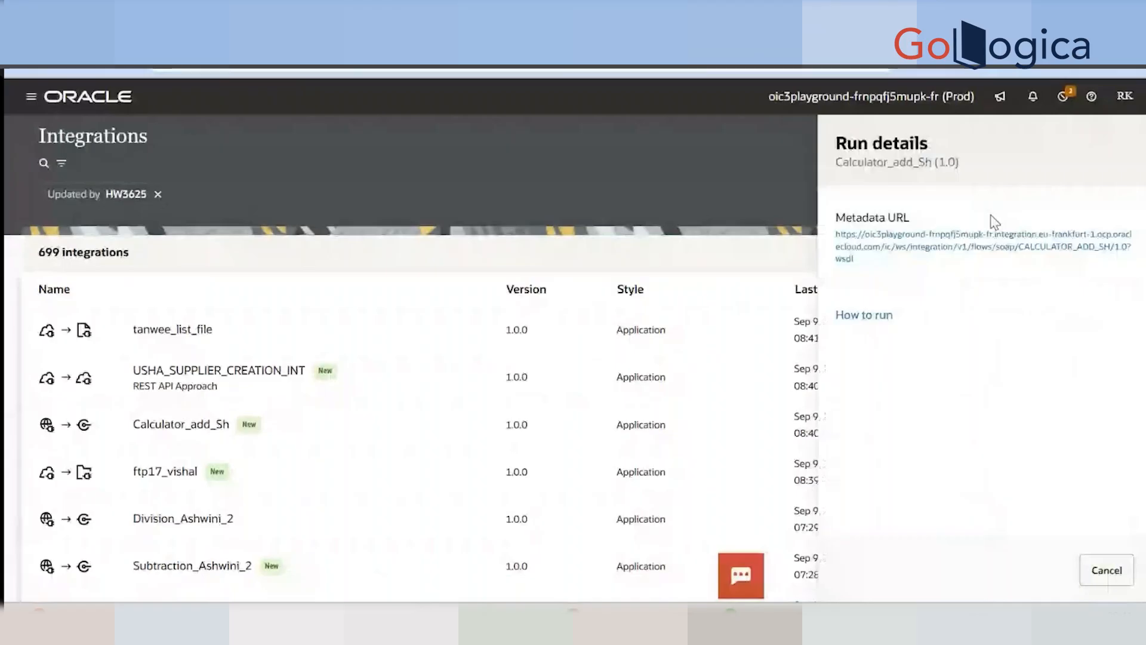
pyautogui.rightClick(915, 238)
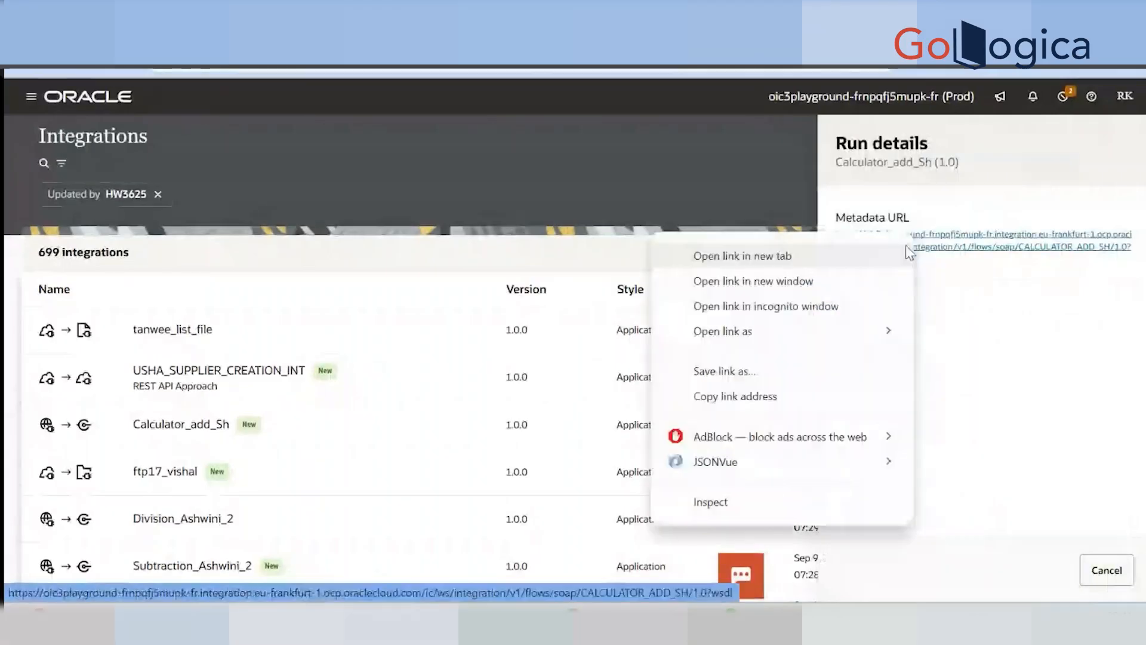
pyautogui.click(808, 406)
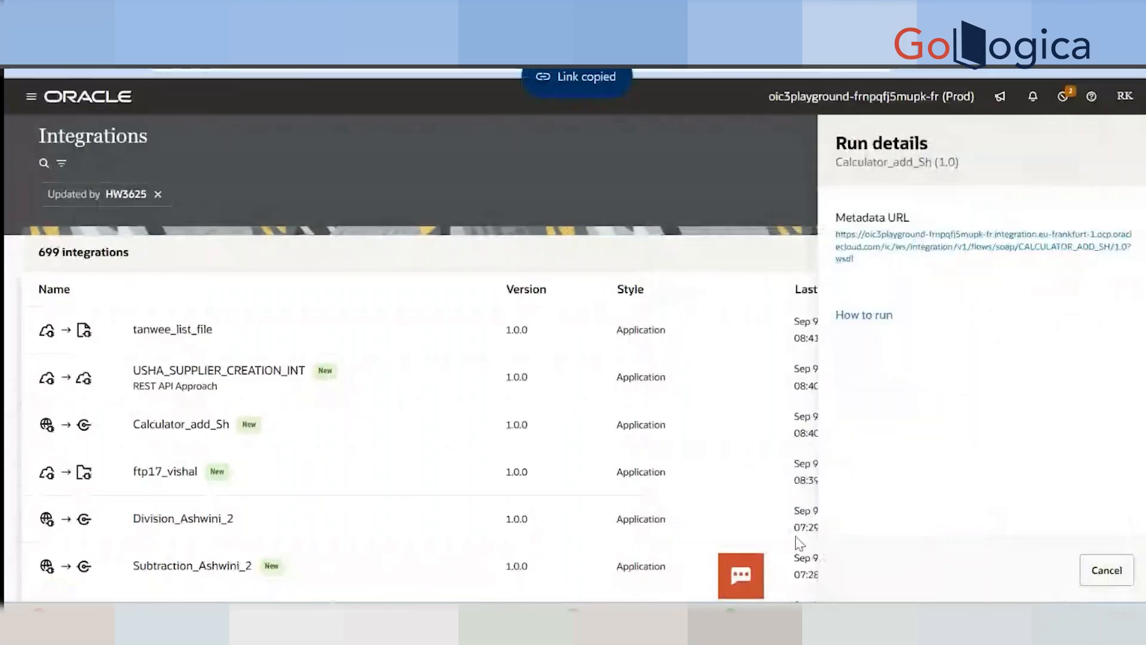
# Switch to SoapUI and create a SOAP project named addition with the copied metadata URL as the initial WSDL
pyautogui.moveTo(806, 606)
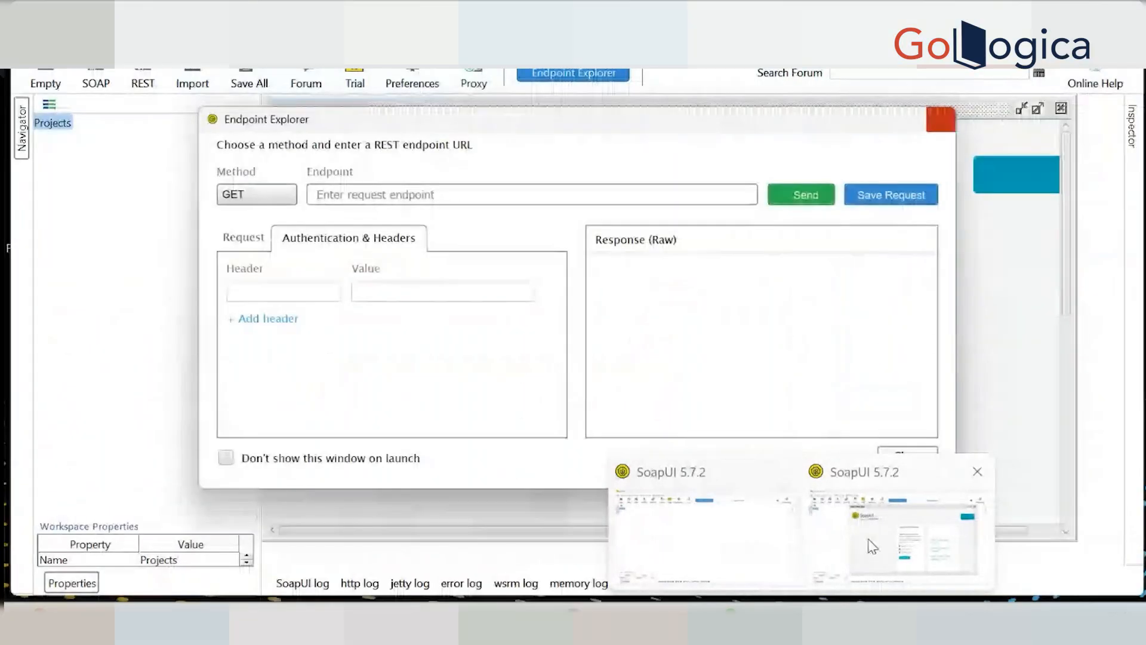
pyautogui.click(870, 545)
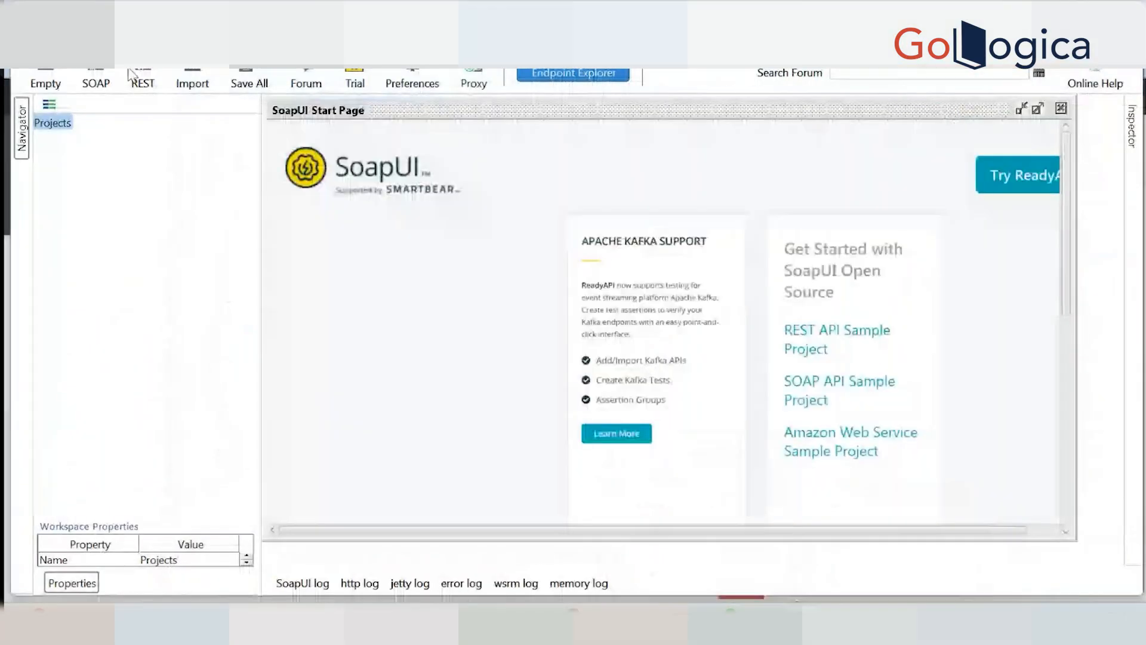
pyautogui.click(96, 78)
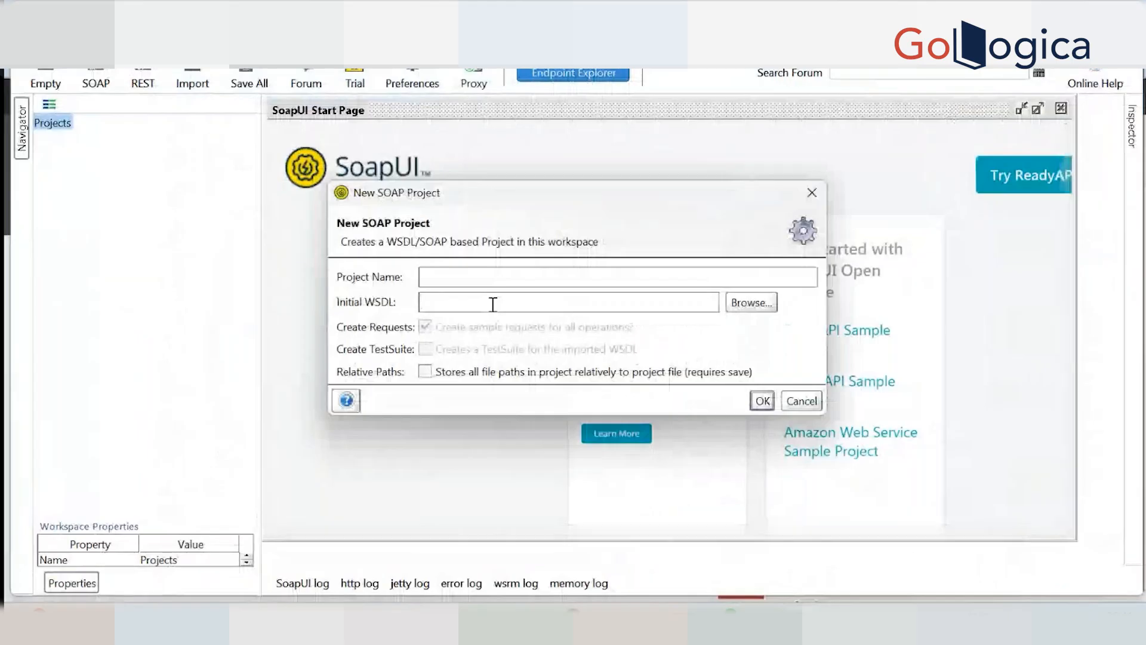
pyautogui.click(491, 301)
pyautogui.hotkey('ctrl', 'v')
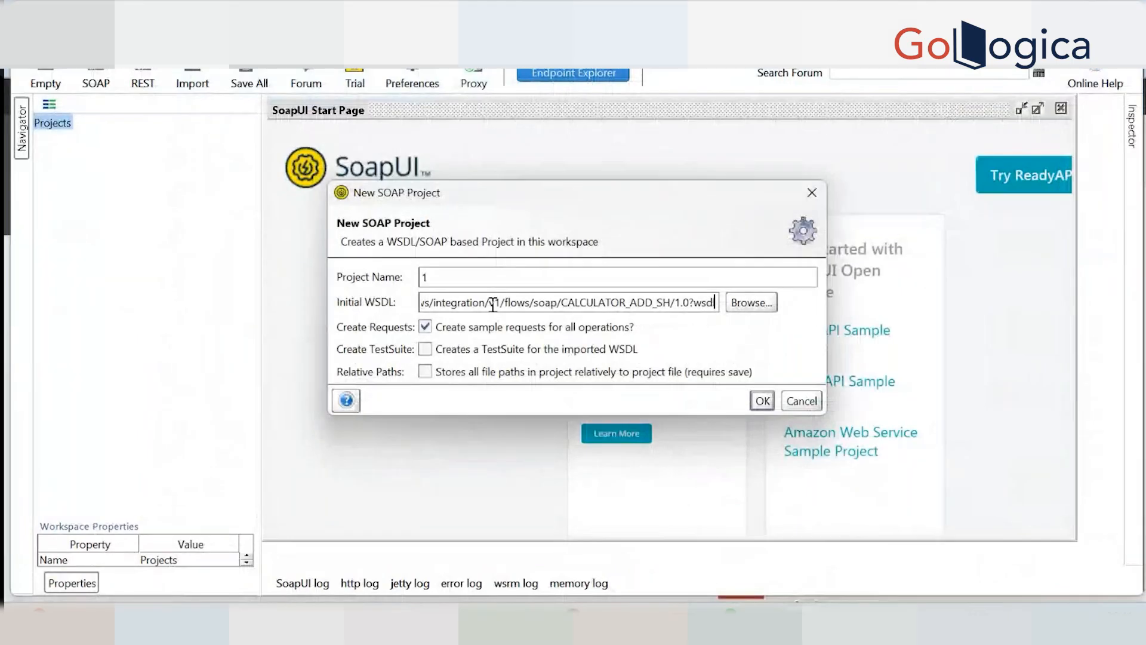
pyautogui.click(496, 281)
pyautogui.press('BackSpace')
pyautogui.write('addition')
pyautogui.click(763, 401)
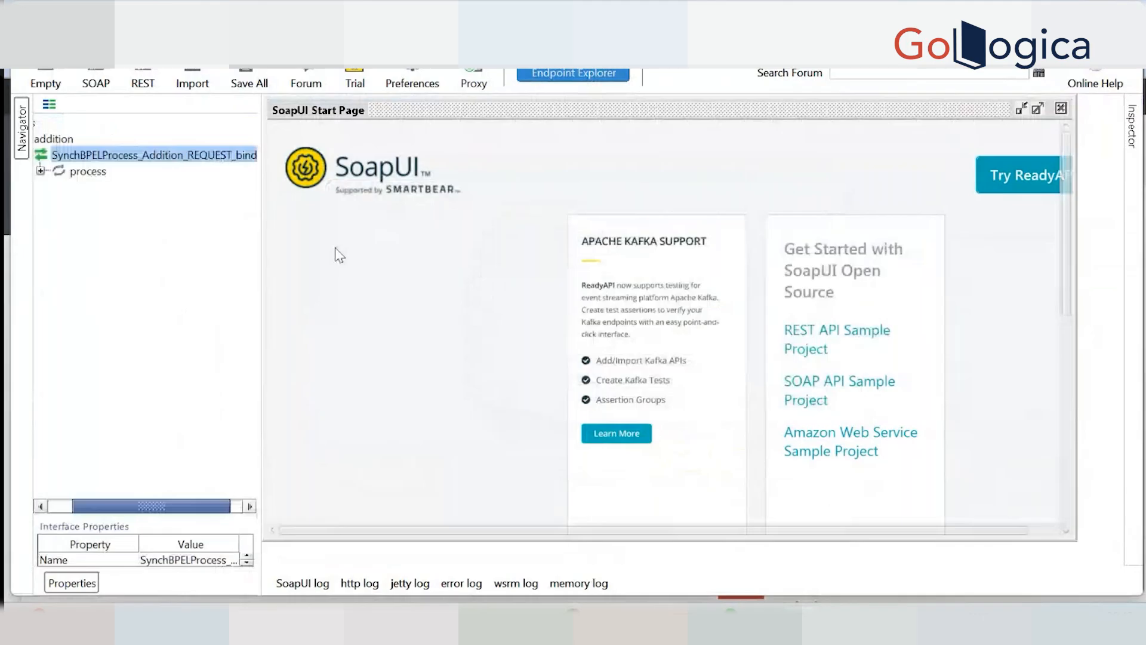
# Open Request 1 of the process operation and set both X and Y to 10
pyautogui.doubleClick(96, 171)
pyautogui.click(96, 187)
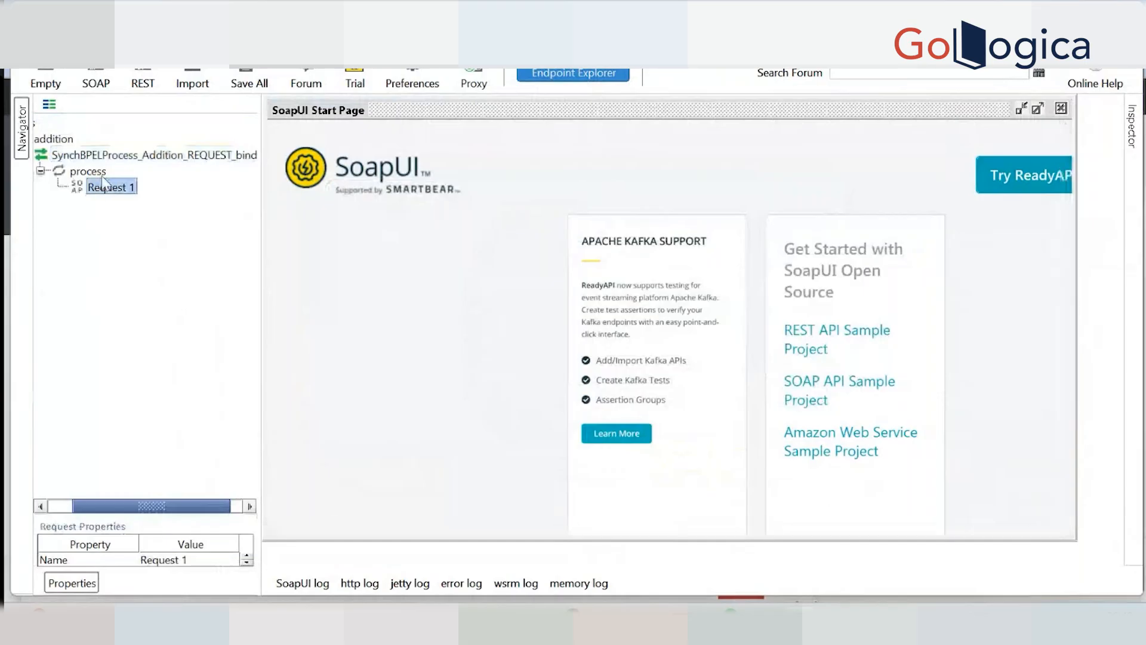
pyautogui.doubleClick(103, 185)
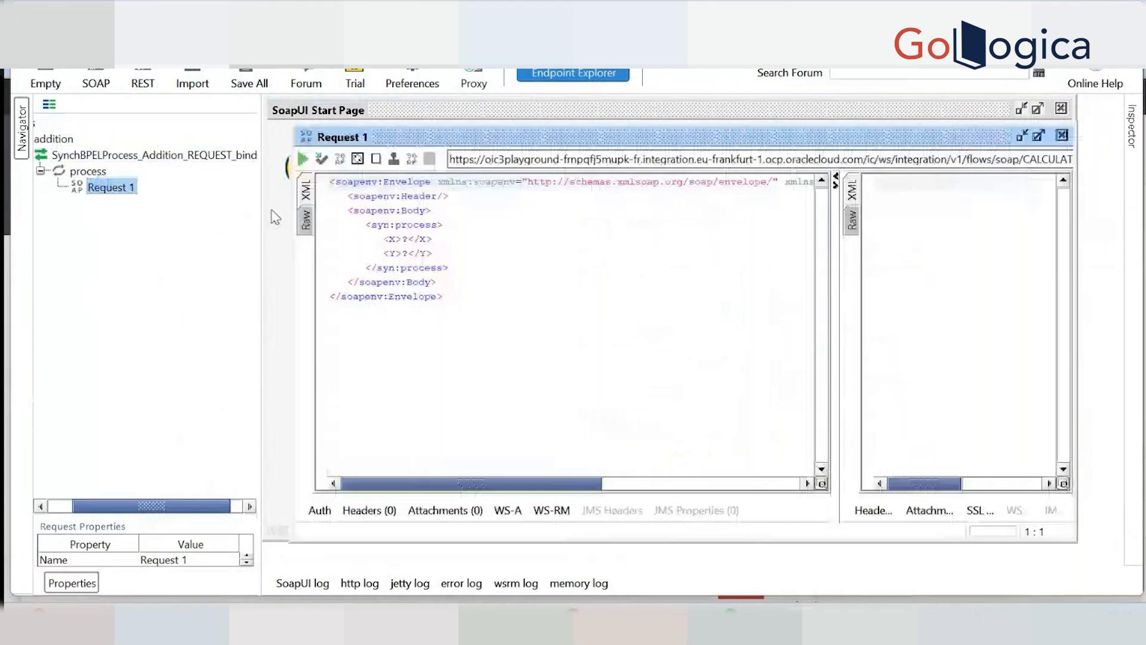
pyautogui.doubleClick(405, 239)
pyautogui.write('10')
pyautogui.click(410, 252)
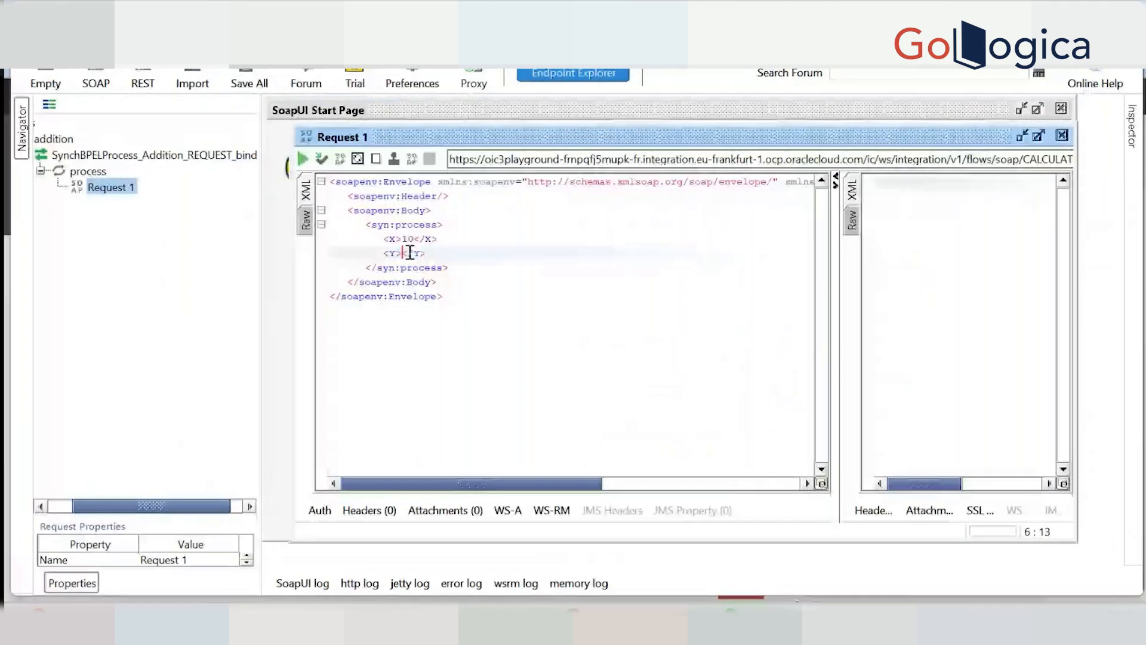
pyautogui.write('10')
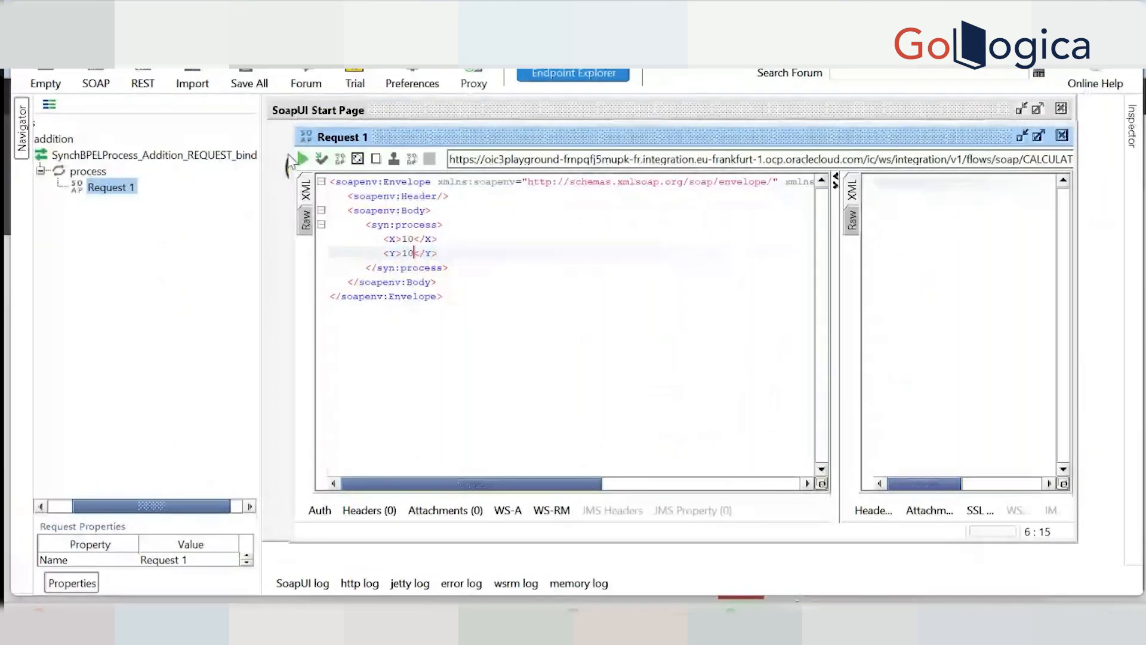
# Submit Request 1 and examine the raw response
pyautogui.click(302, 159)
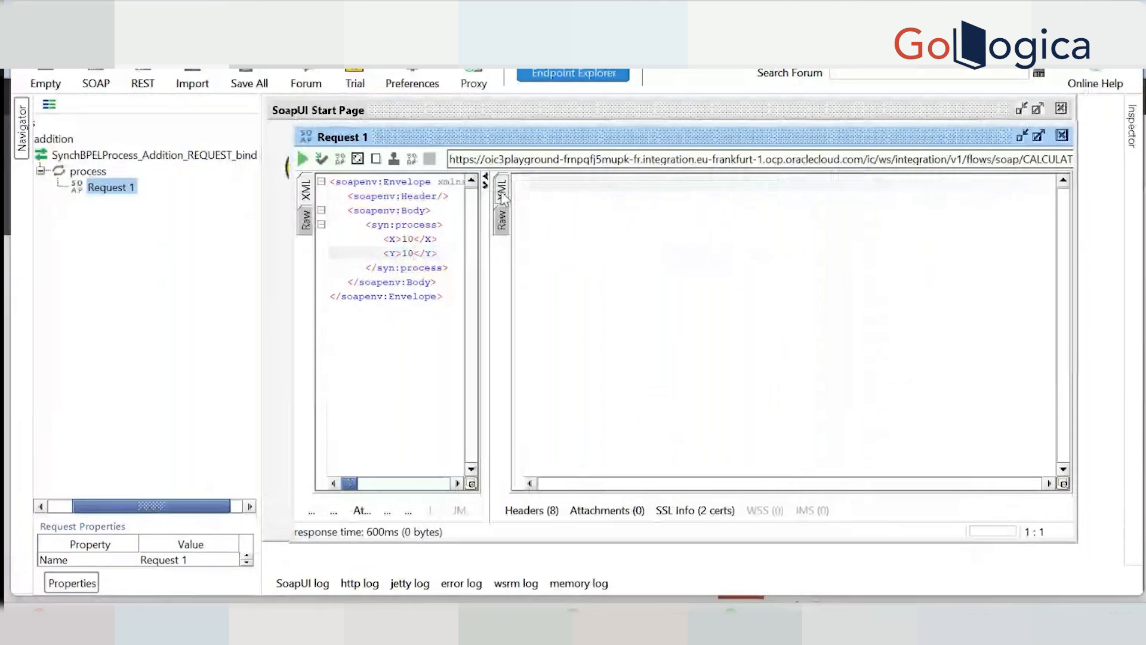
pyautogui.click(503, 218)
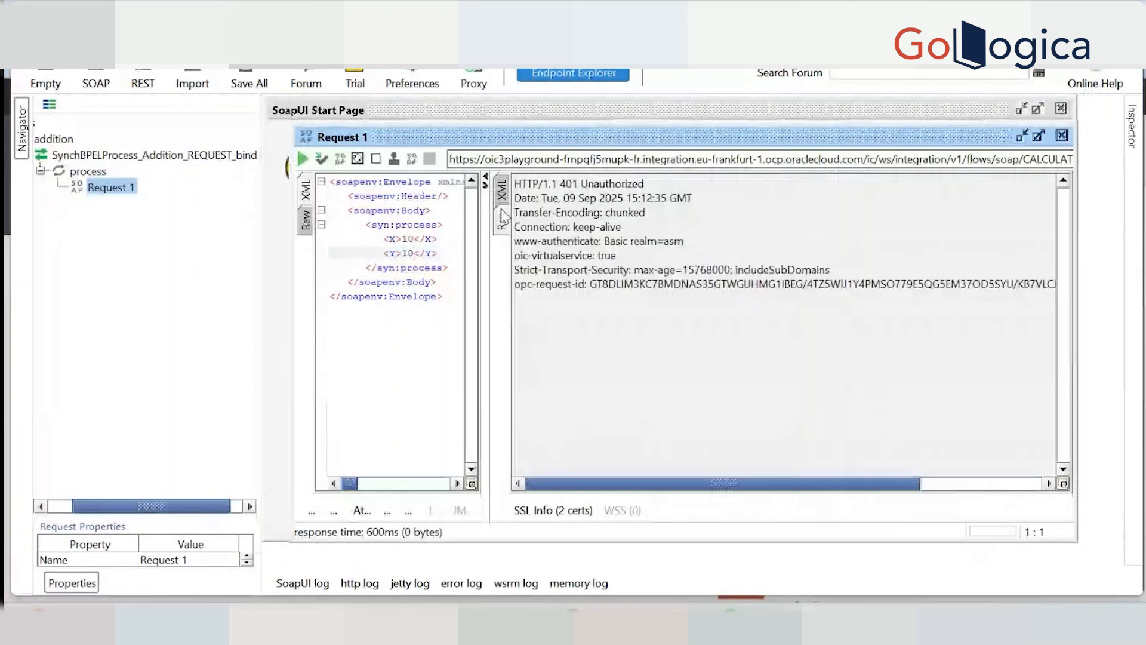
# Add a new authorization of type Basic to Request 1
pyautogui.click(424, 347)
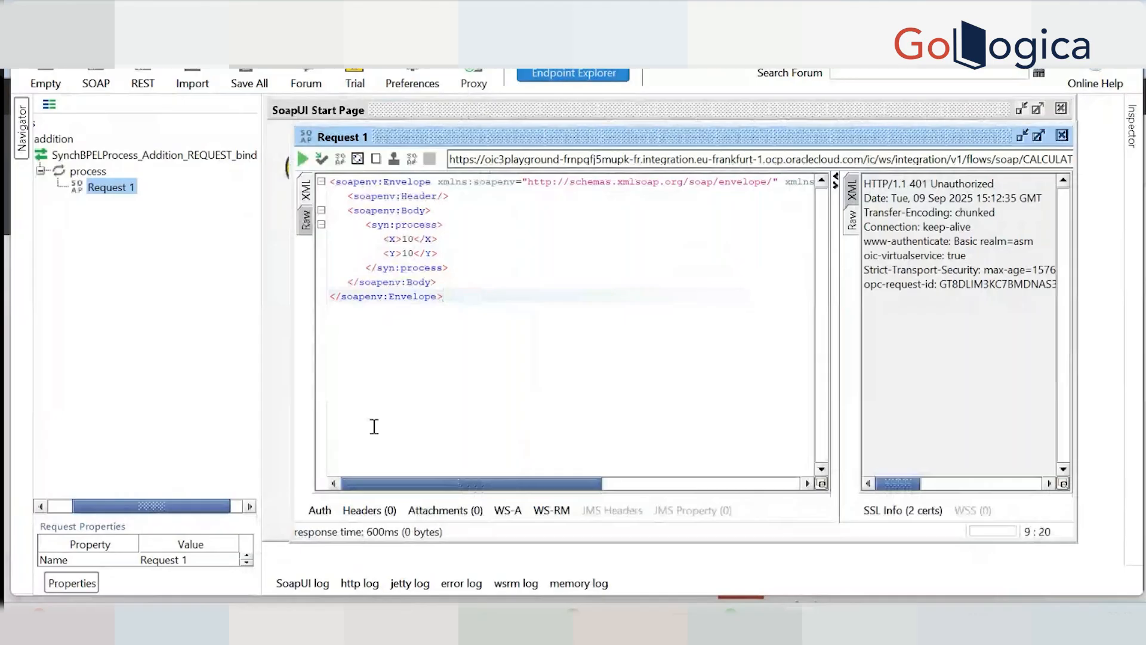
pyautogui.click(319, 509)
pyautogui.click(451, 409)
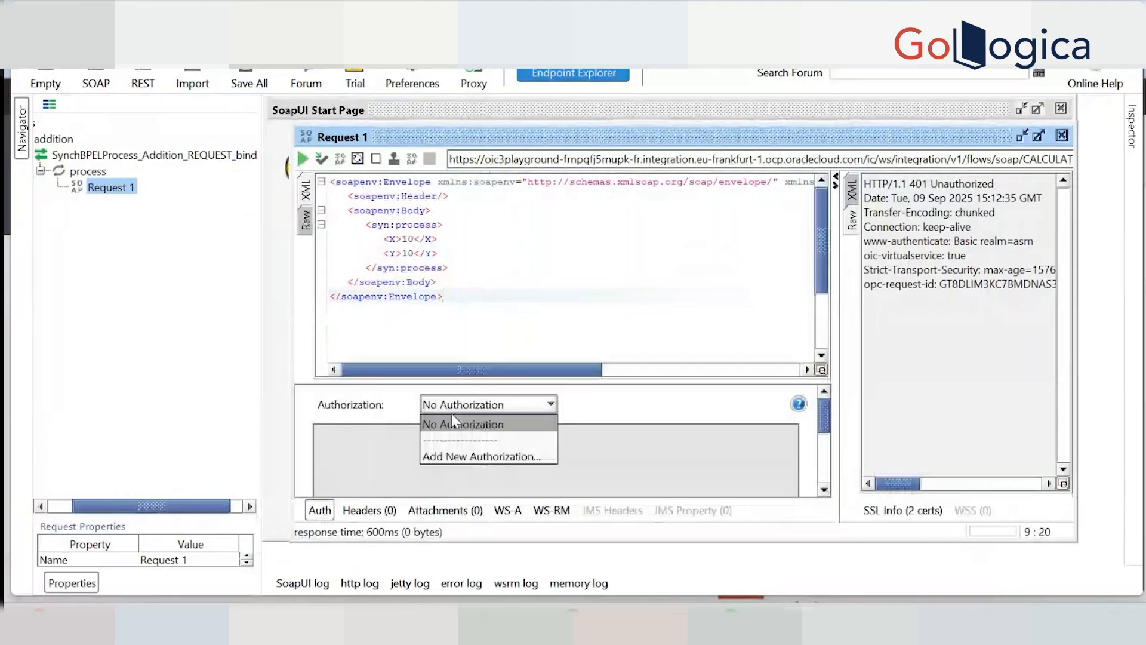
pyautogui.click(477, 456)
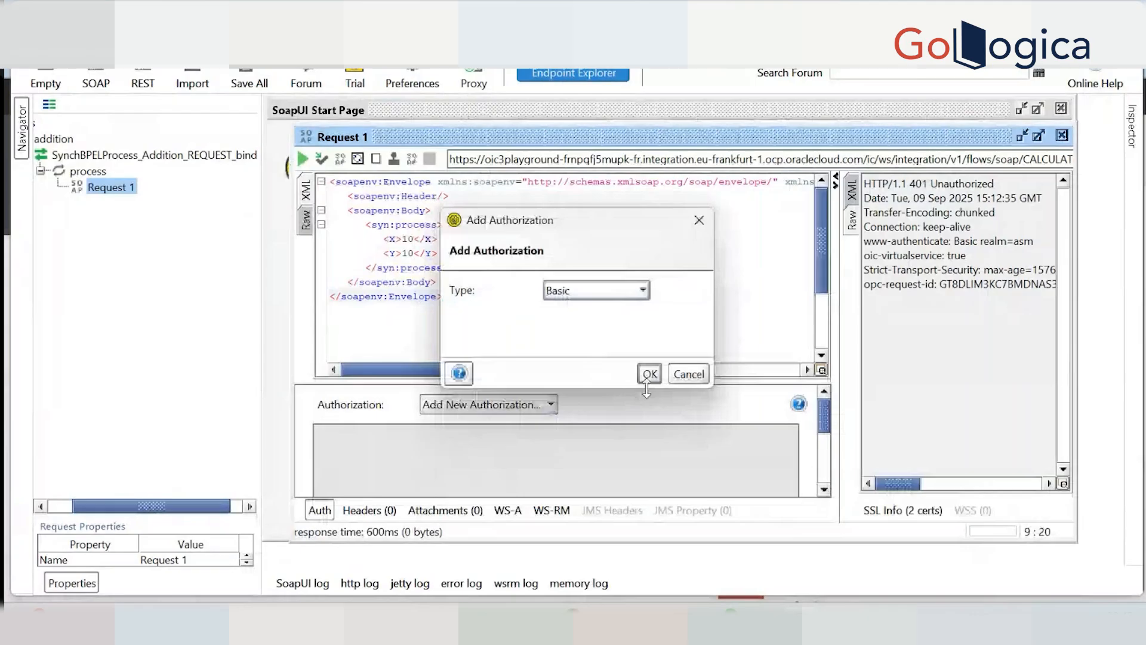
pyautogui.click(649, 374)
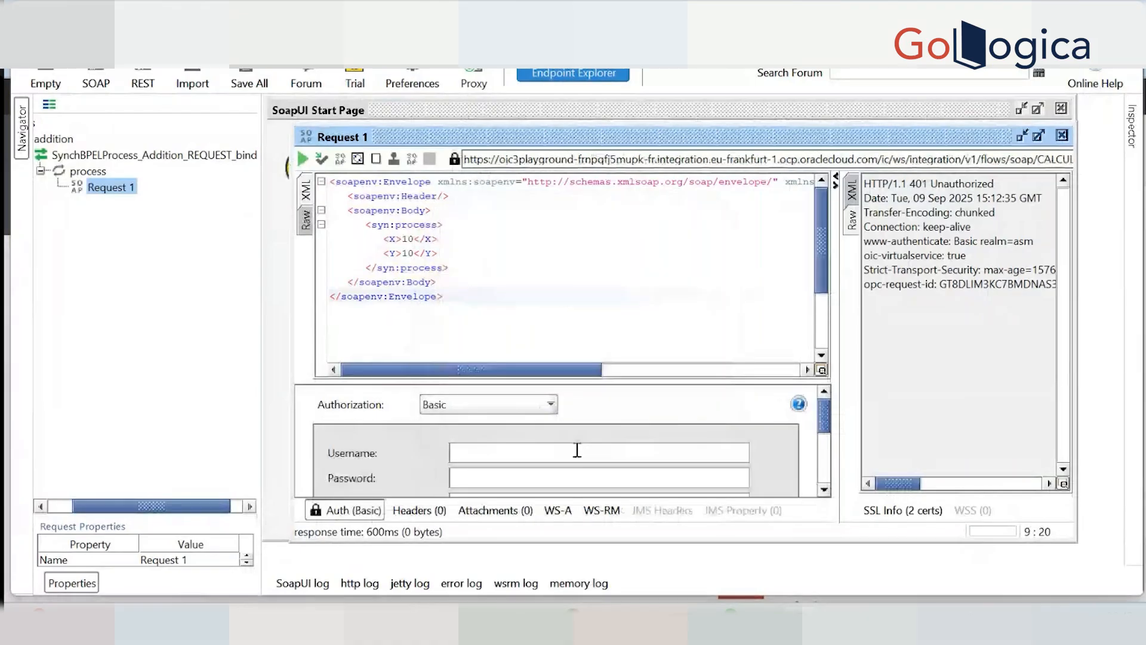
# Enter the account username and password for the Basic authorization of Request 1
pyautogui.click(577, 450)
pyautogui.write('hw3')
pyautogui.write('625')
pyautogui.press('Tab')
pyautogui.write('•••••')
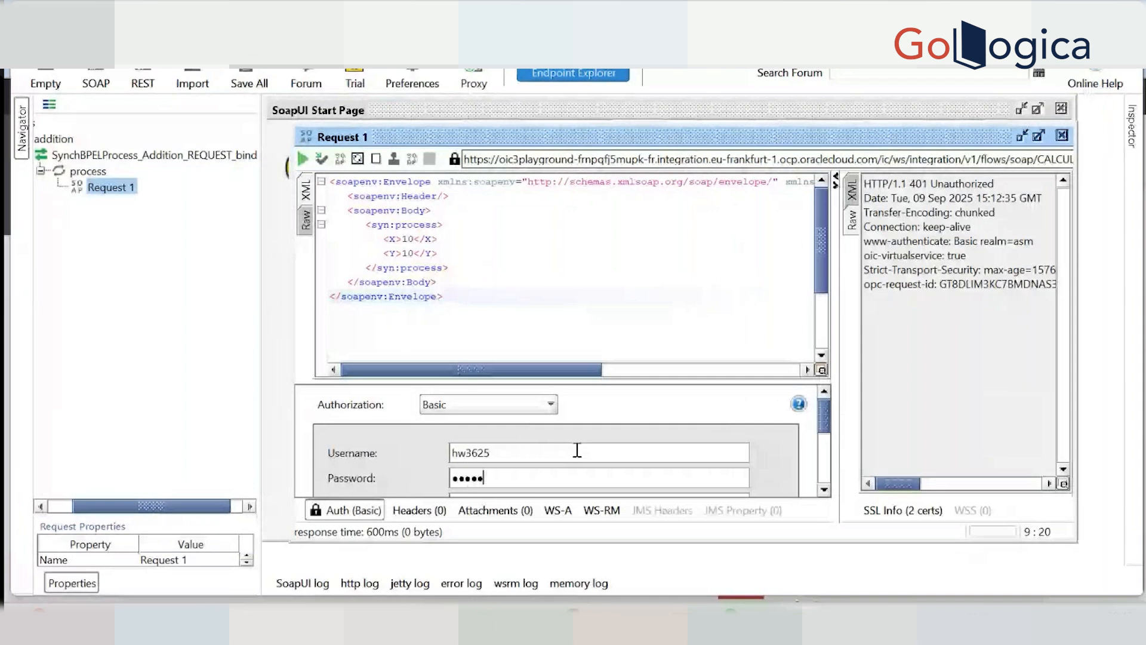
pyautogui.write('•••••••••')
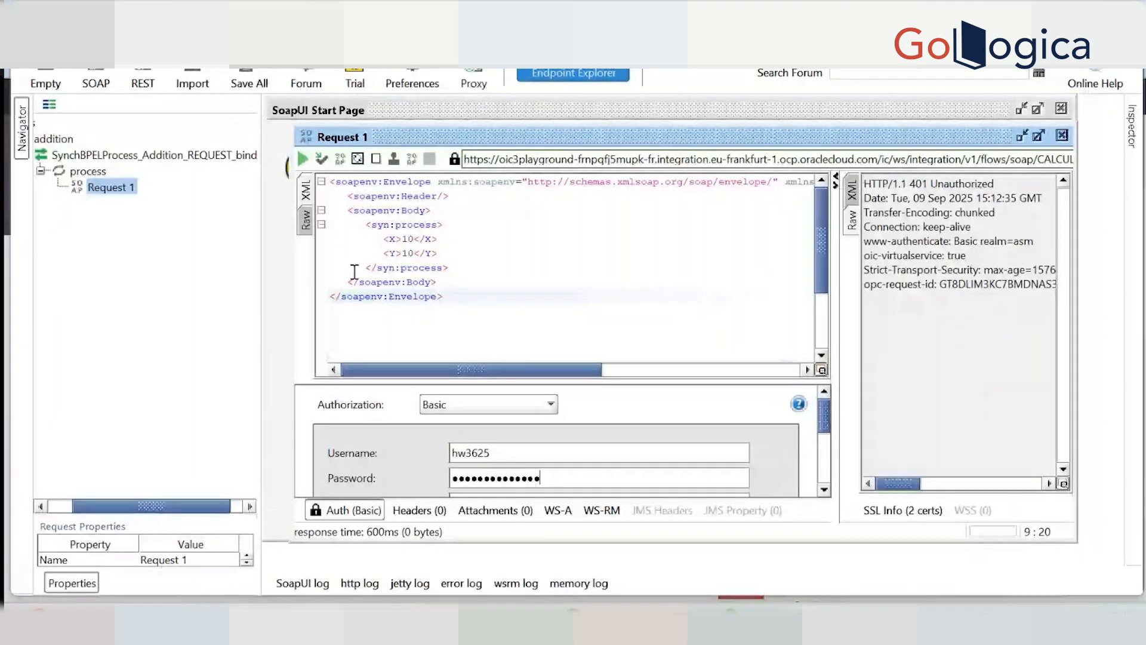
# Resubmit Request 1 with the Basic credentials and examine the Z element in the XML response
pyautogui.hotkey('alt', 'Return')
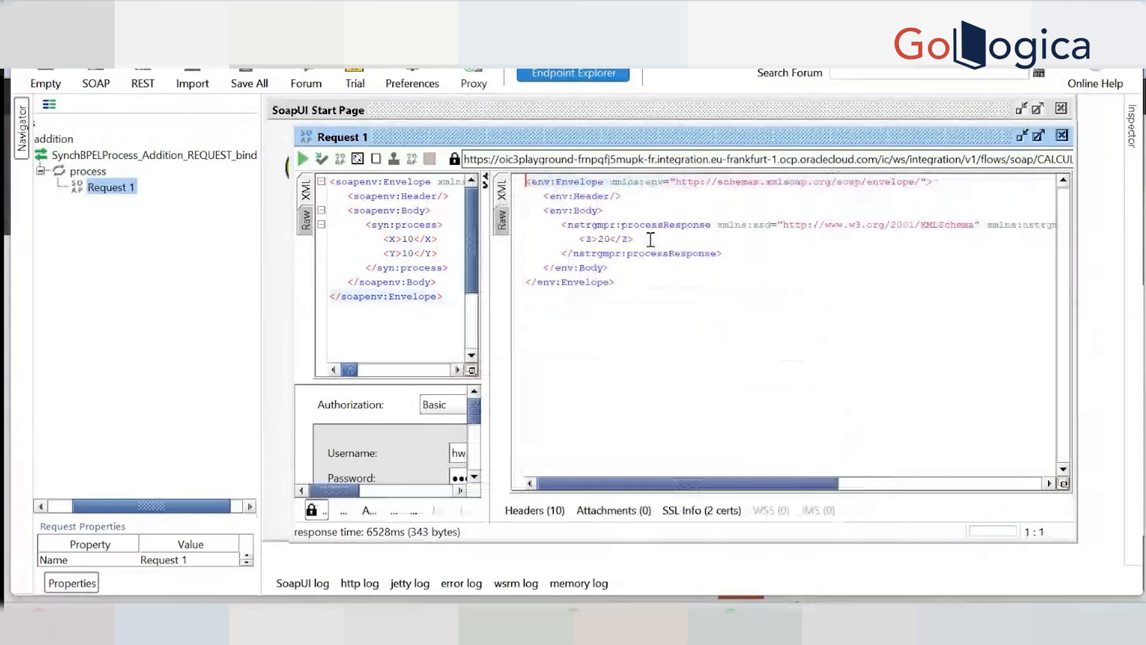
pyautogui.tripleClick(655, 240)
pyautogui.click(655, 239)
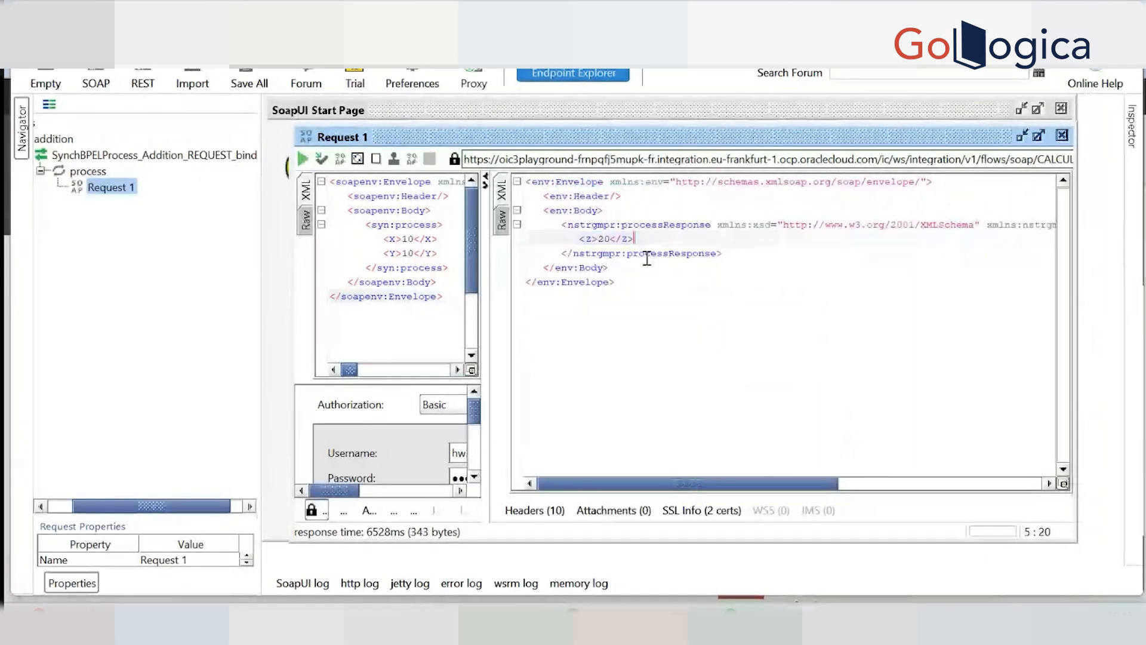
# Switch to Oracle Integration in the browser and close the run details of Calculator_add_Sh
pyautogui.click(572, 610)
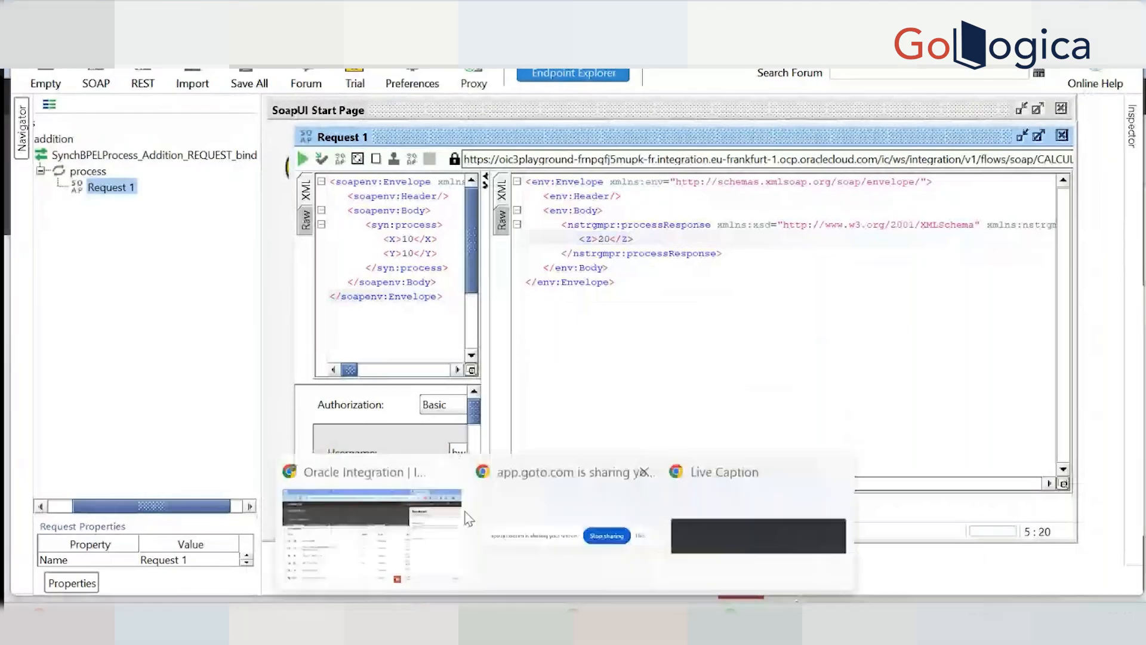
pyautogui.click(408, 520)
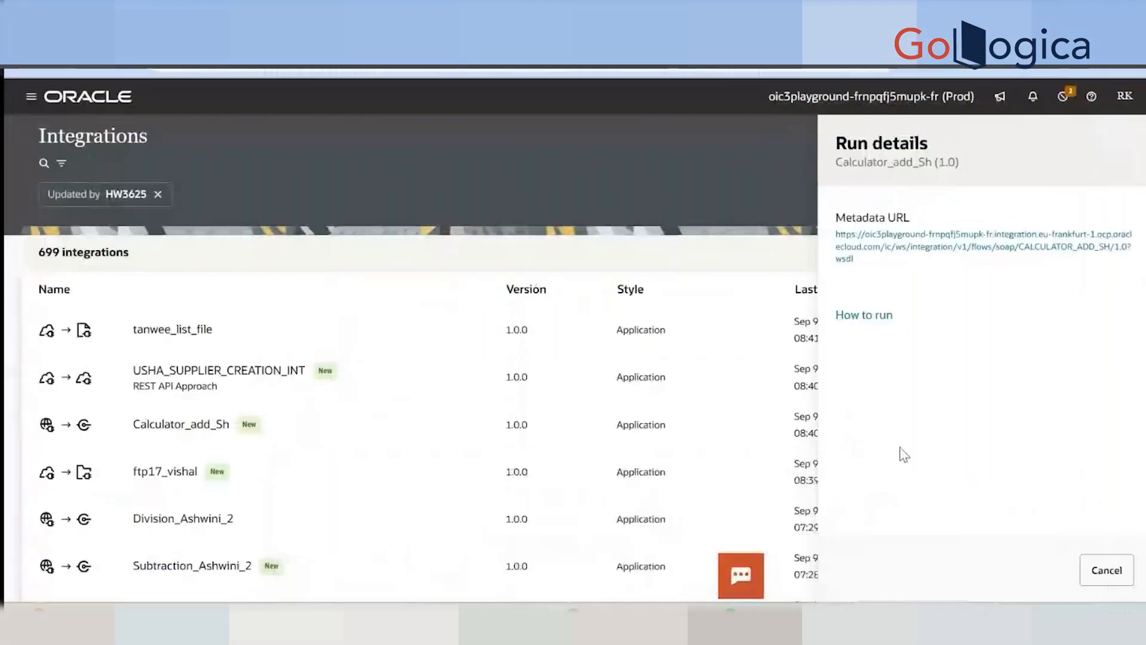
pyautogui.click(1108, 574)
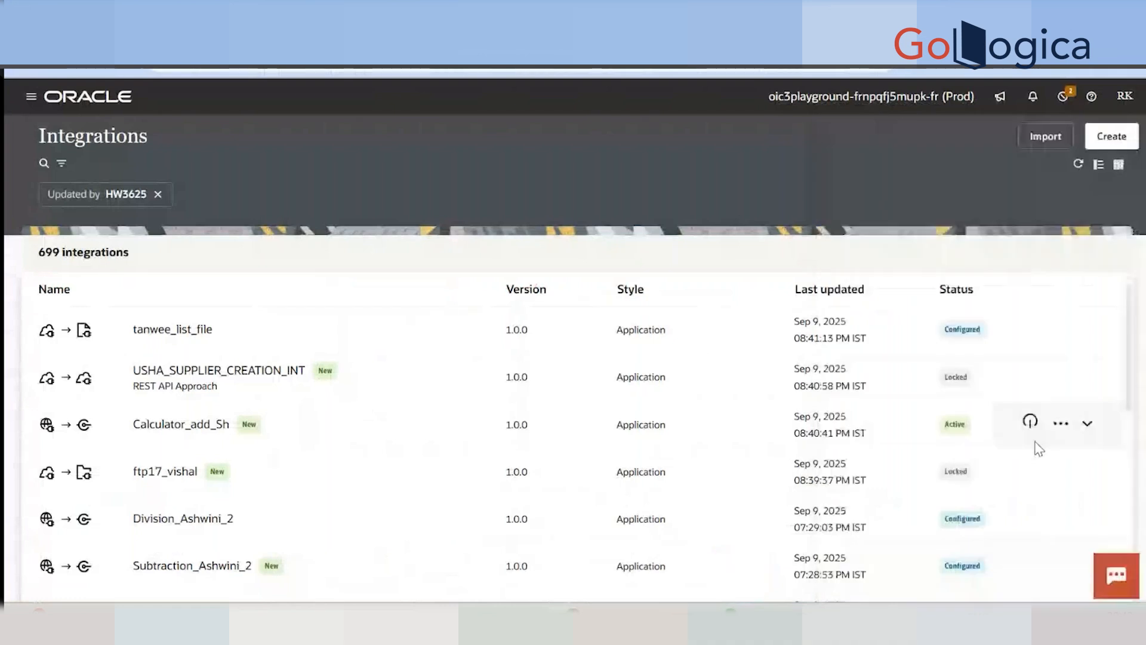
# Bring up the instances of Calculator_add_Sh and examine the activity stream of the instance identified by X: 10
pyautogui.click(1060, 424)
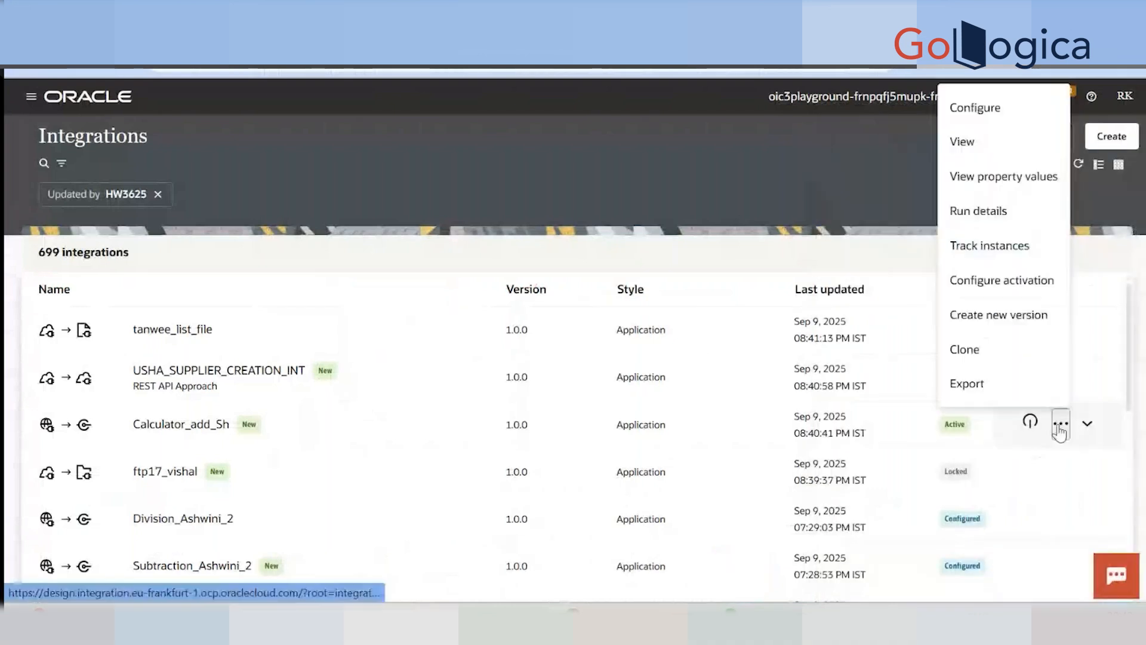
pyautogui.click(962, 141)
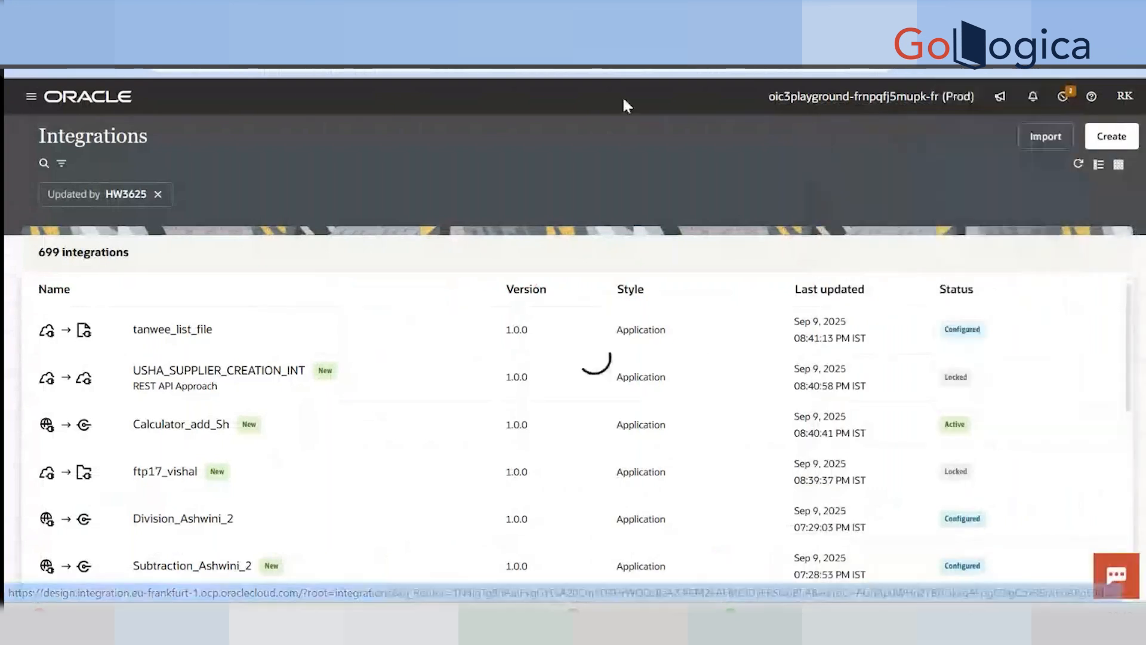
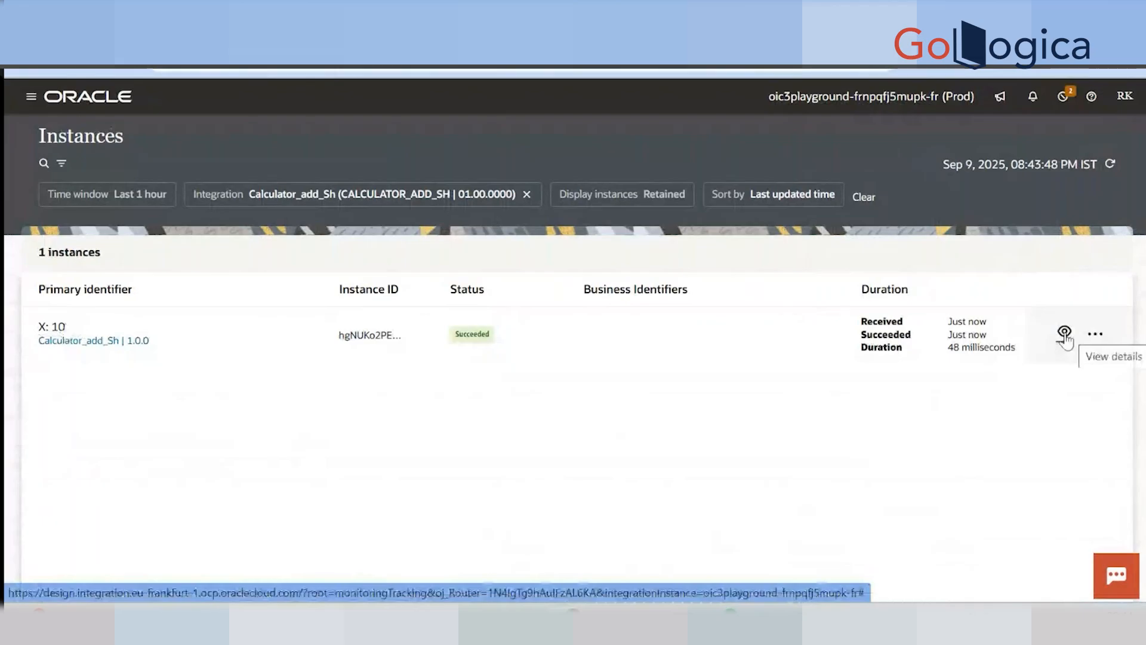
pyautogui.click(1064, 332)
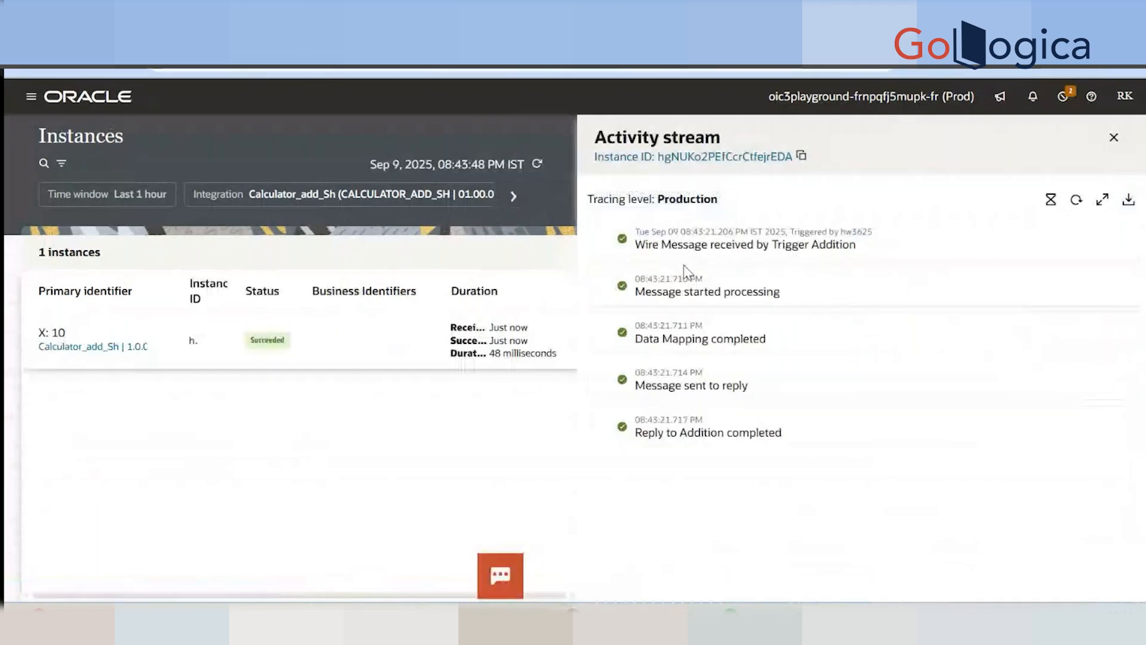
pyautogui.click(1126, 138)
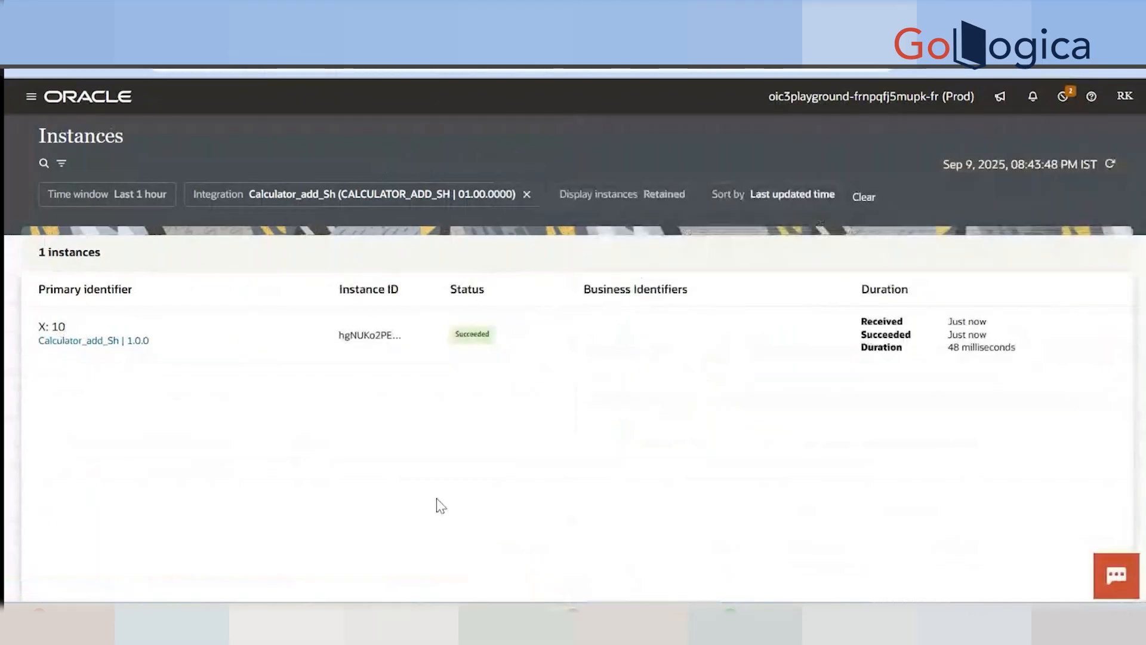
# Switch to Notepad++ and add two new lines below the operator list in the new 7 notes
pyautogui.moveTo(567, 617)
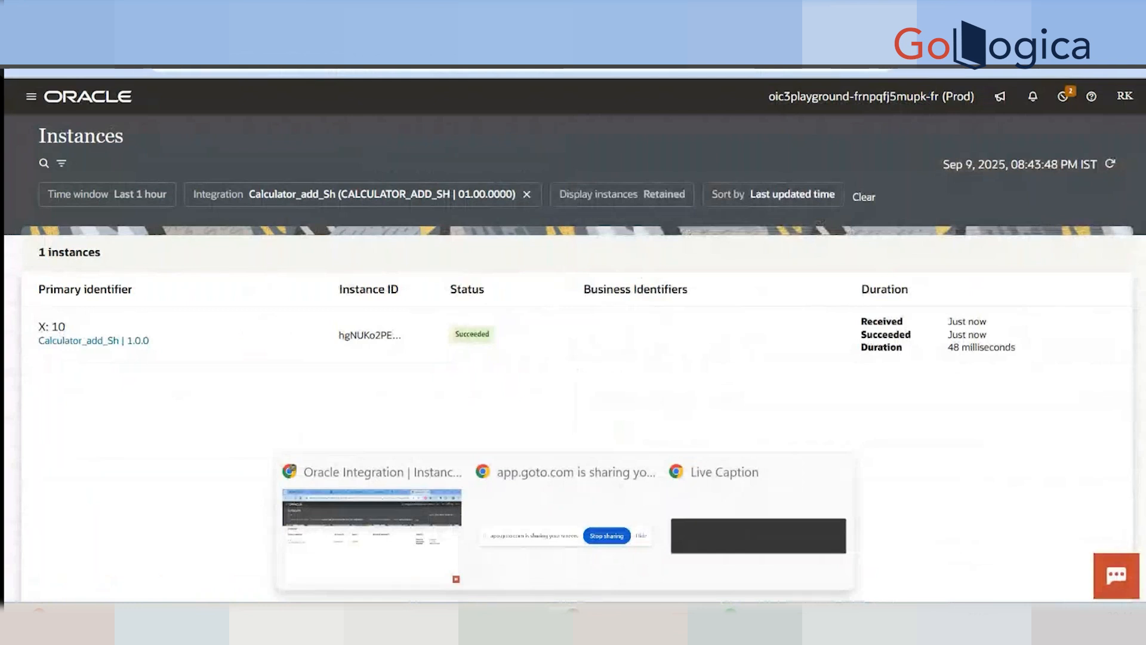
pyautogui.hotkey('alt', 'Tab')
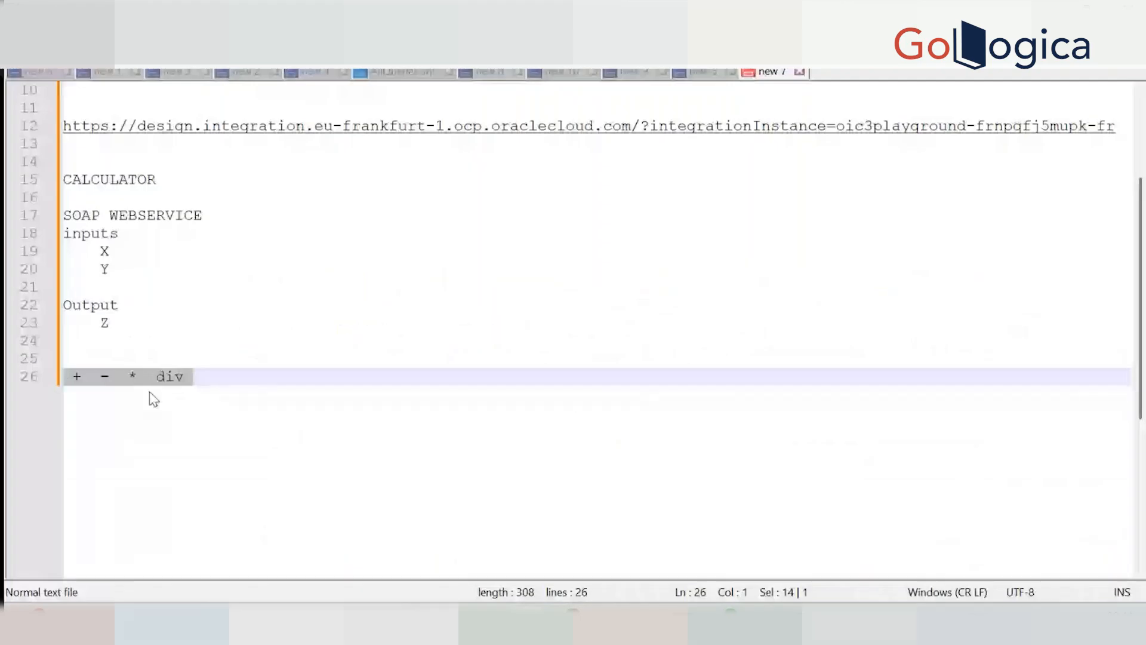
pyautogui.click(294, 444)
pyautogui.press('Return')
pyautogui.press('Return')
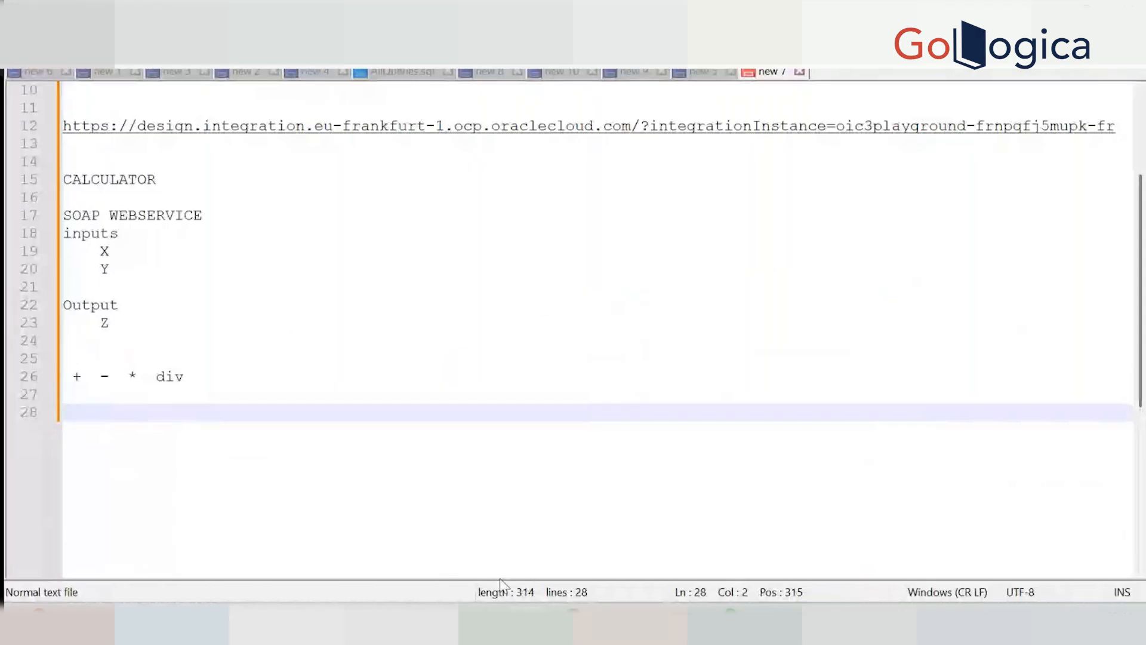
# Open add.wsdl in Notepad++ and examine its schema, including the X and Y inputs and the processResponse output Z
pyautogui.click(524, 621)
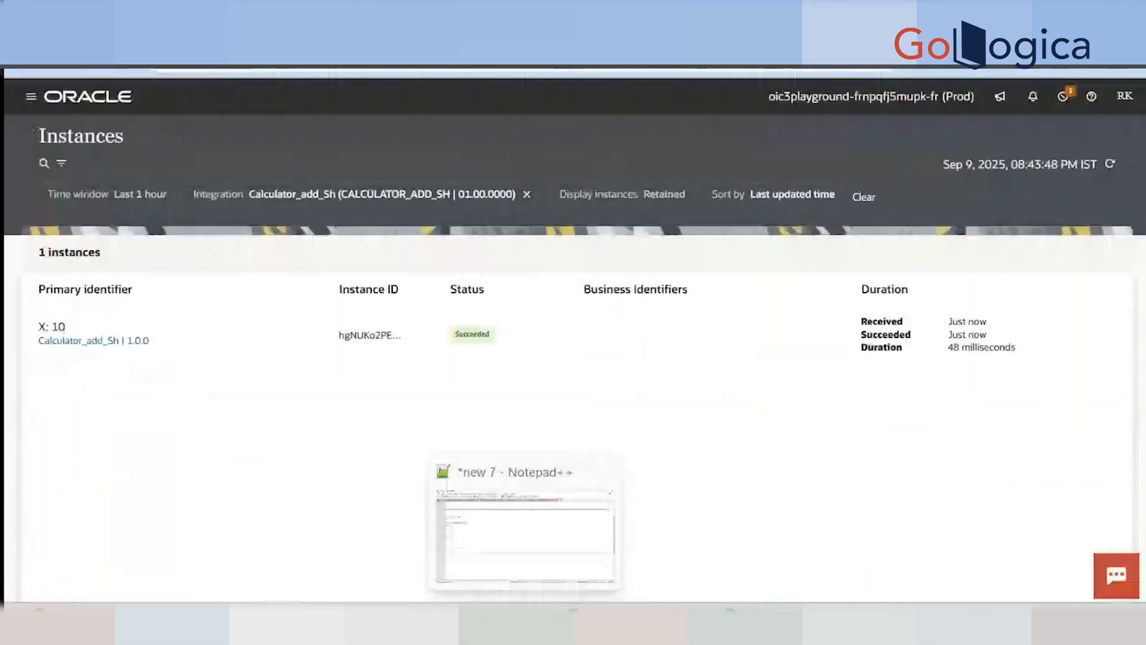
pyautogui.click(524, 620)
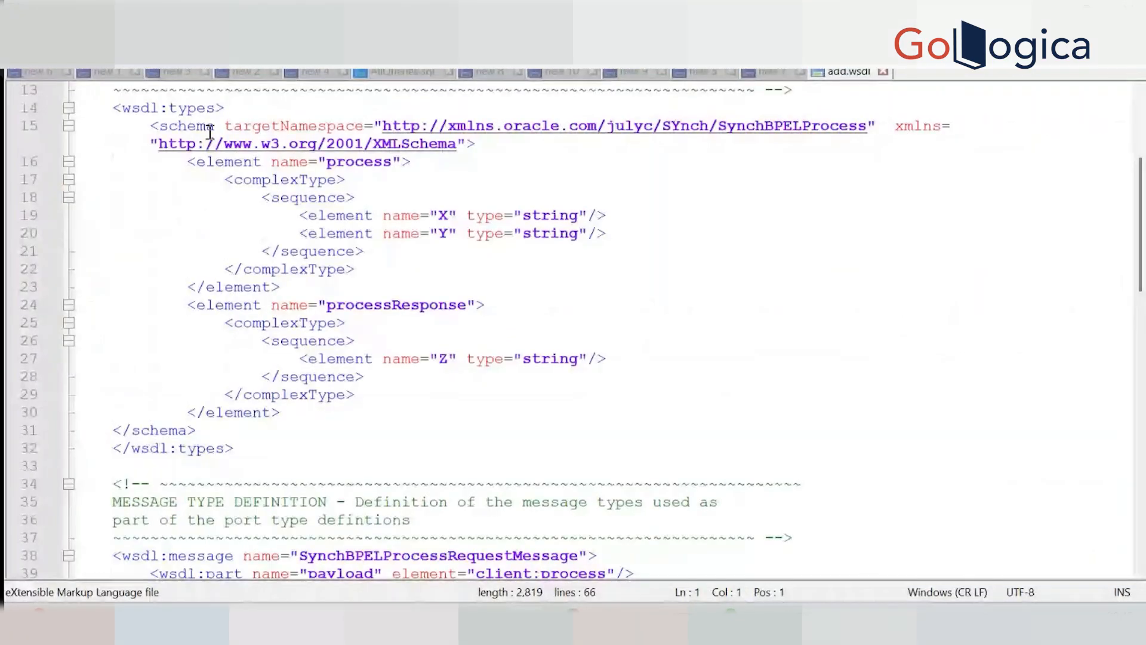
pyautogui.doubleClick(210, 126)
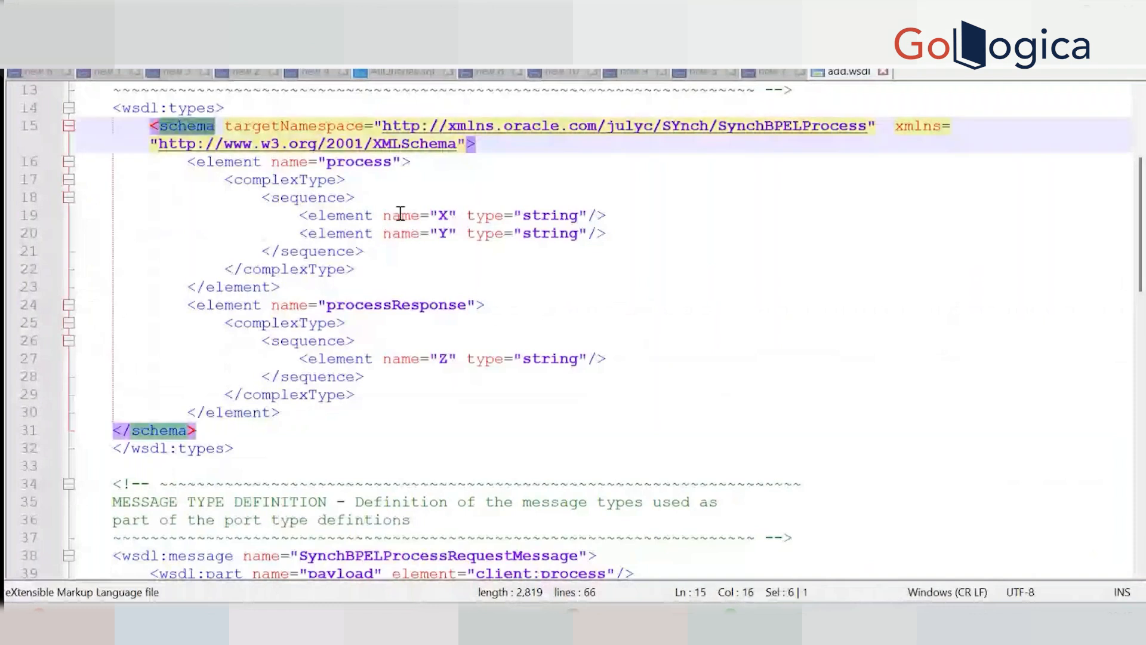
pyautogui.doubleClick(443, 216)
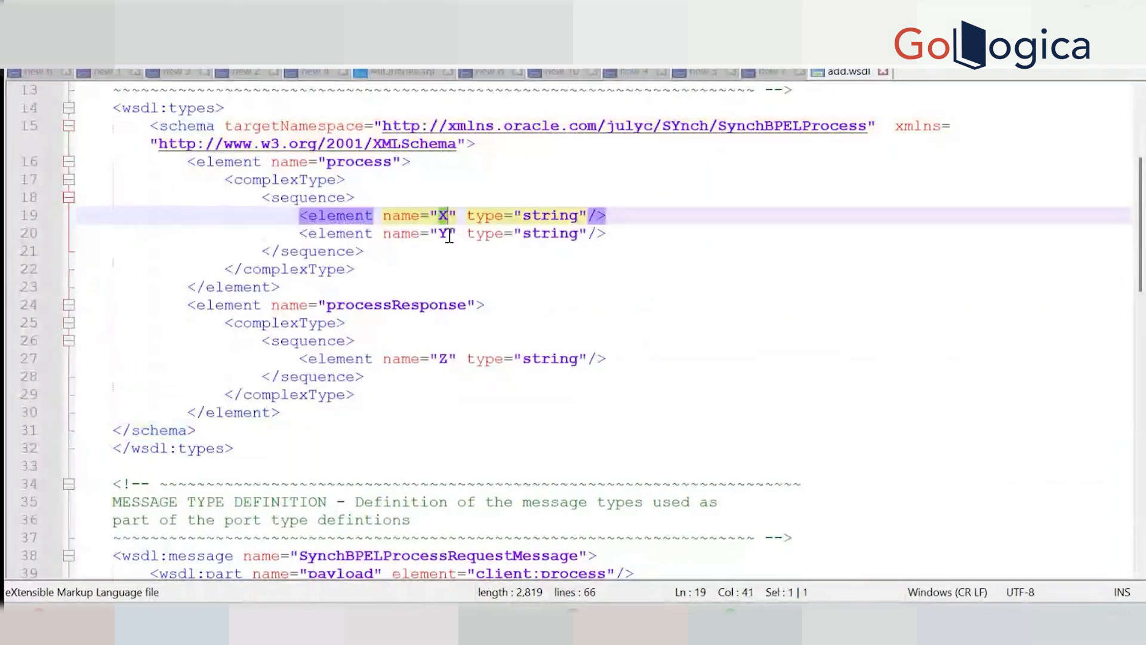
pyautogui.doubleClick(447, 234)
pyautogui.doubleClick(374, 306)
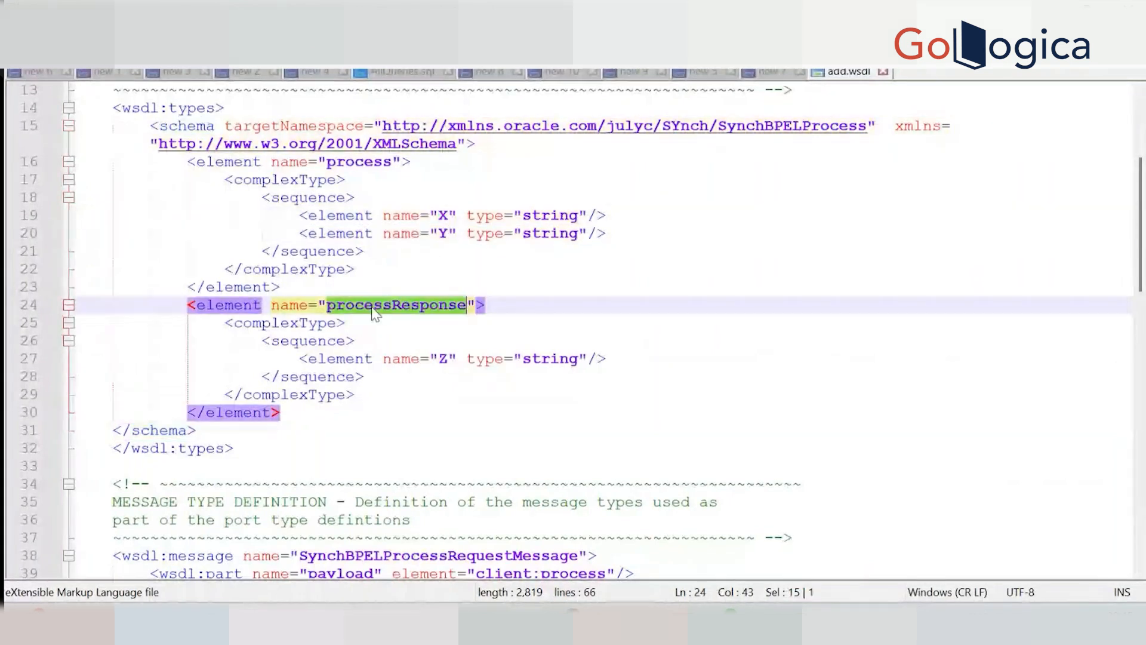
pyautogui.doubleClick(447, 359)
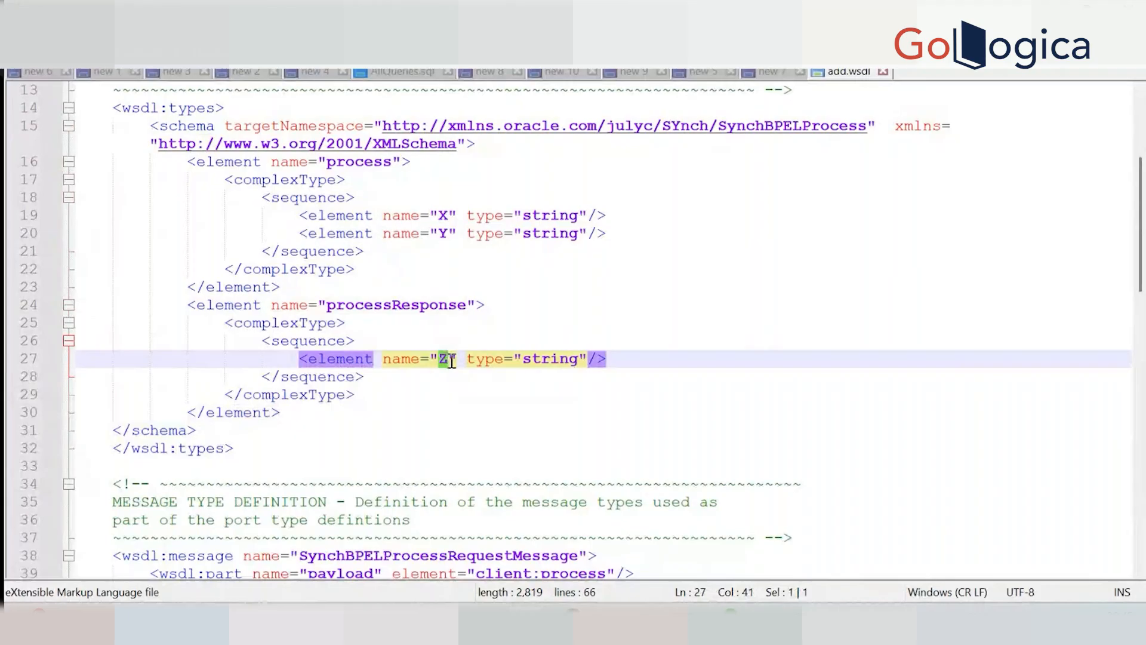
# Examine the process operation and the SynchBPELProcess port type in the port type definition of add.wsdl
pyautogui.scroll(-8, 451, 361)
pyautogui.doubleClick(389, 377)
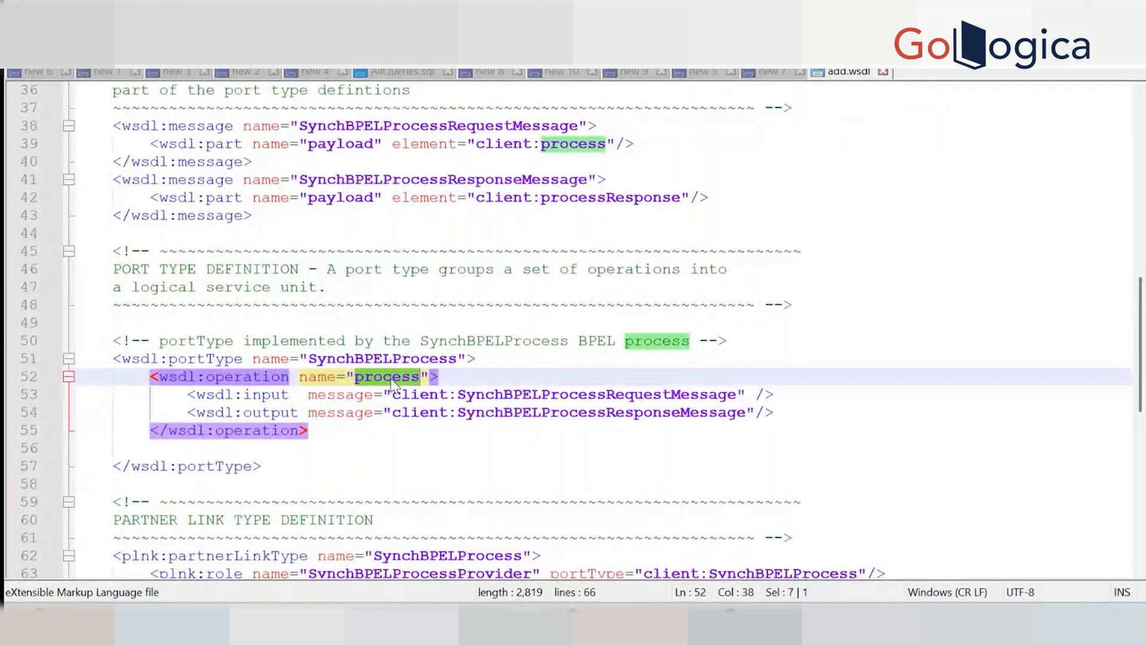
pyautogui.click(392, 378)
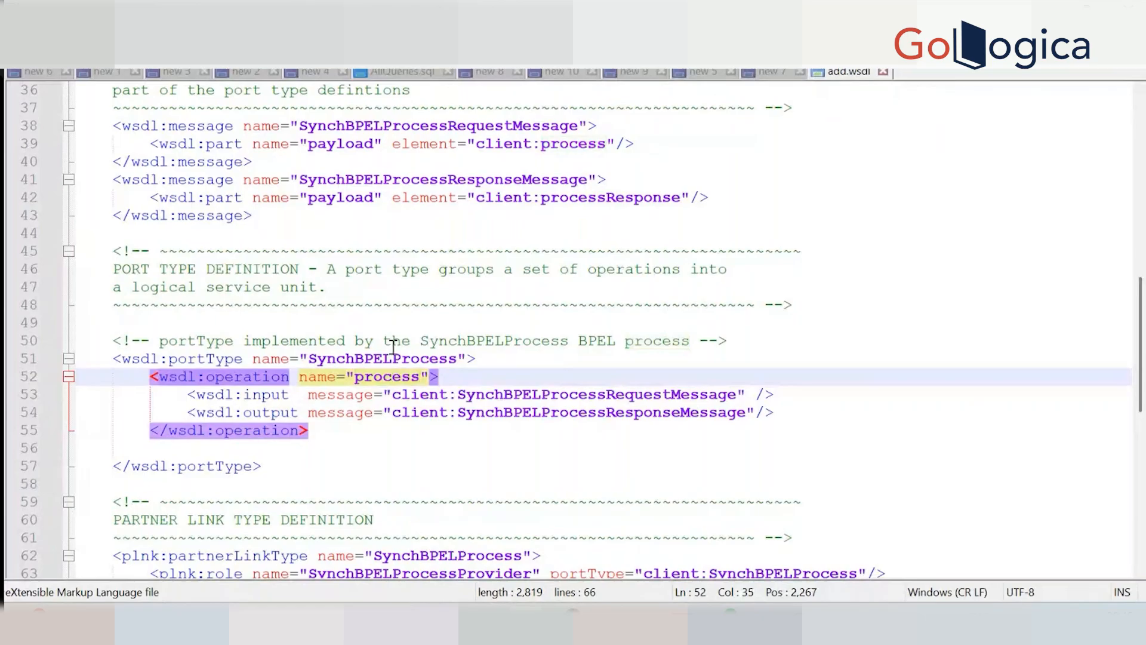
pyautogui.doubleClick(395, 358)
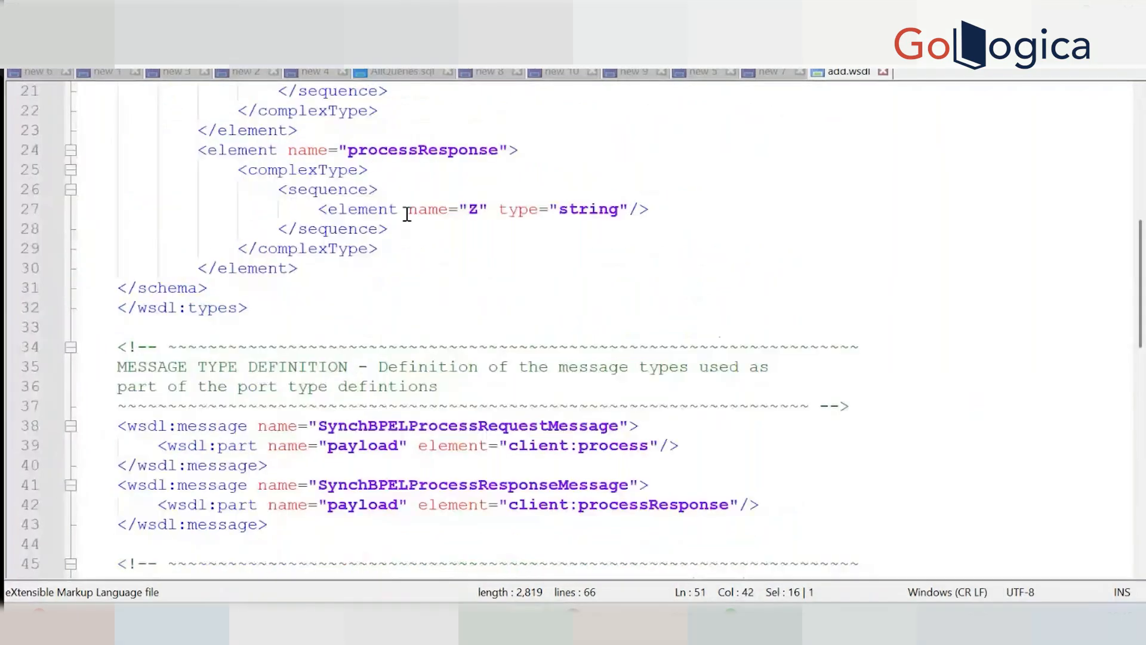
# Review the beginning of add.wsdl, covering the schema's target namespace and the type definition comment block
pyautogui.scroll(2, 407, 214)
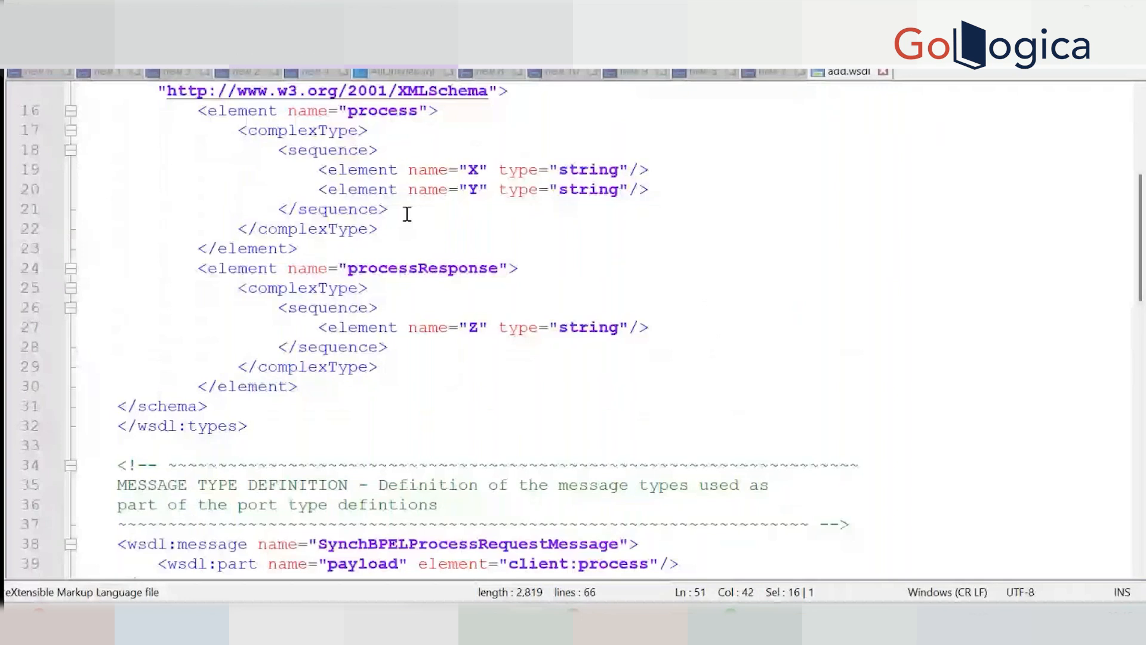
pyautogui.scroll(5, 407, 213)
pyautogui.click(265, 446)
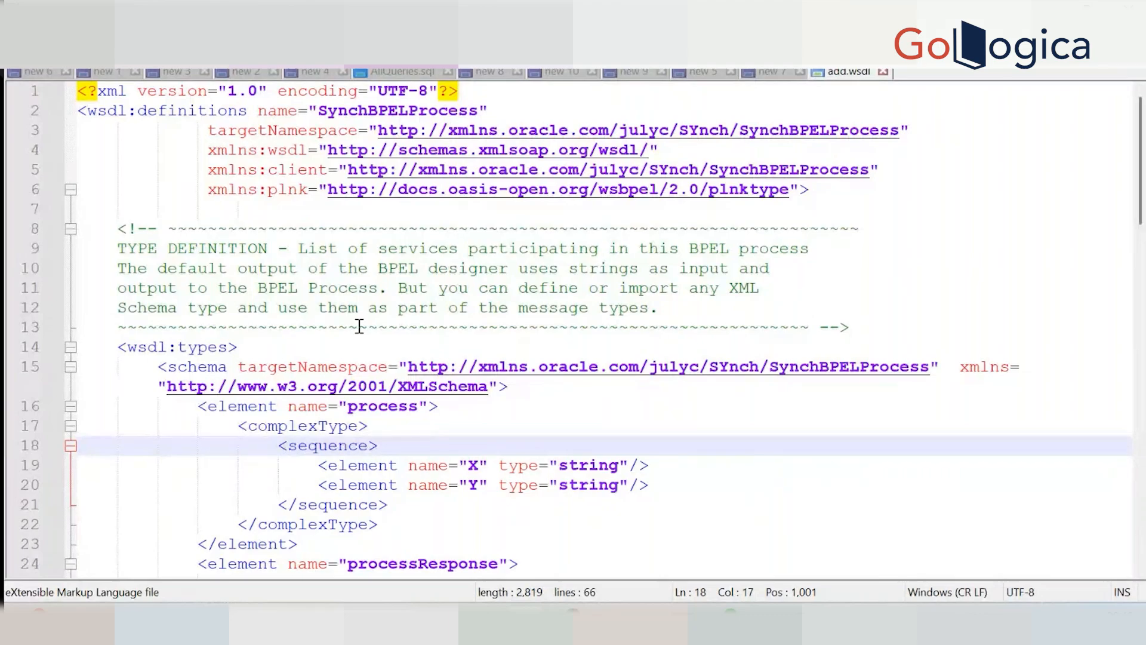
pyautogui.click(407, 368)
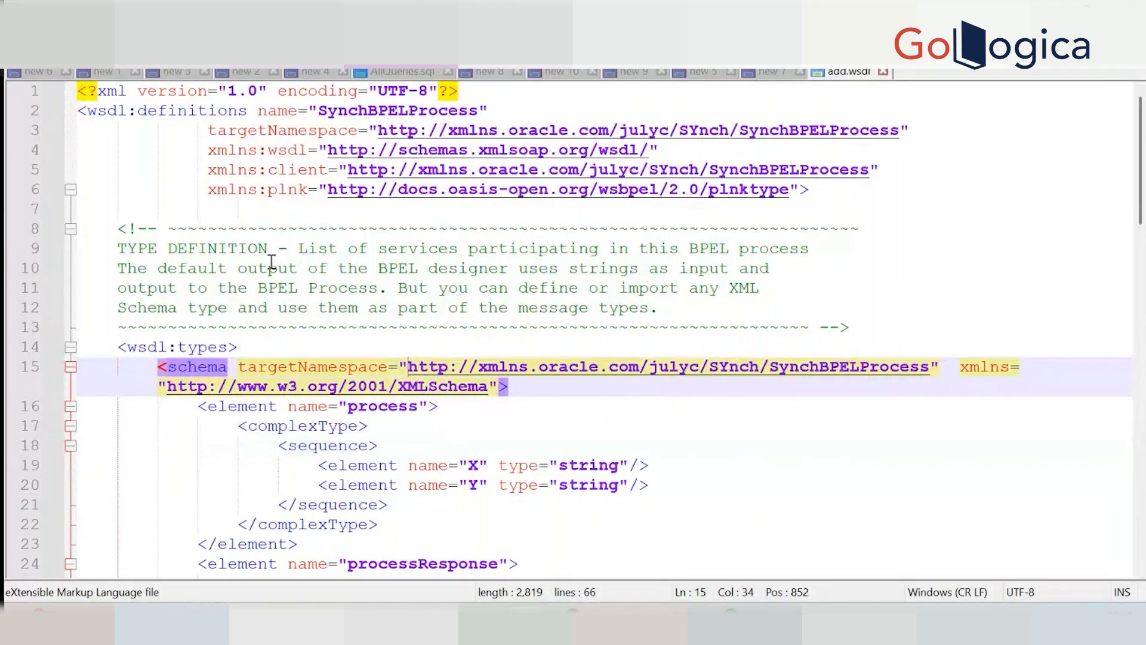
pyautogui.moveTo(117, 228); pyautogui.dragTo(368, 303)
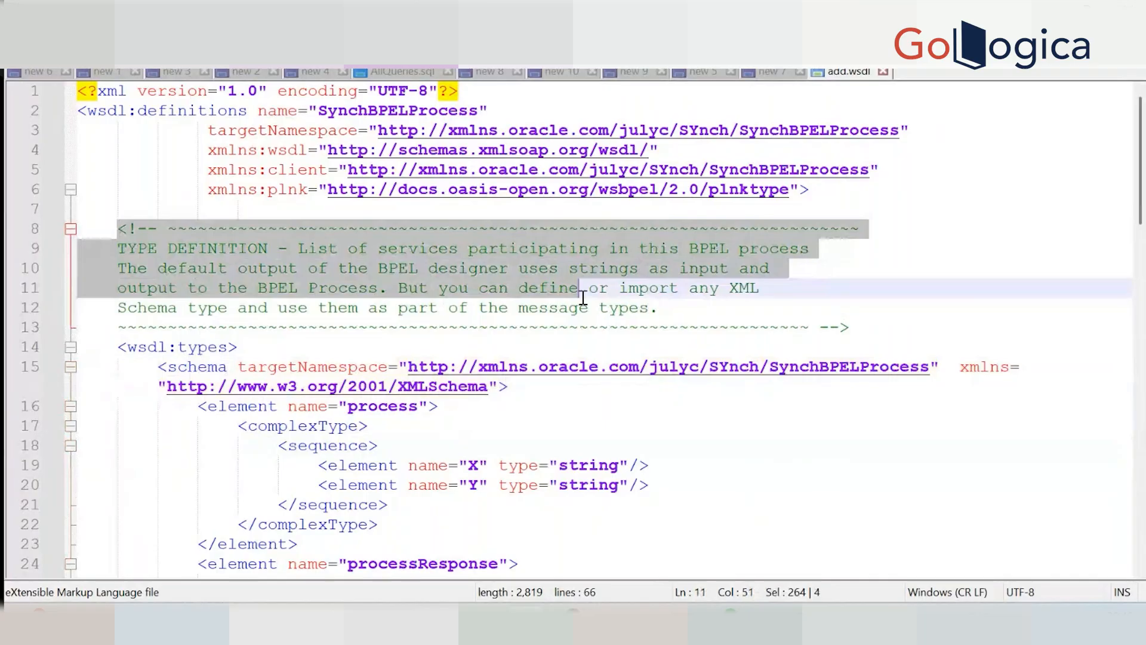
pyautogui.click(877, 322)
pyautogui.moveTo(877, 322); pyautogui.dragTo(41, 241)
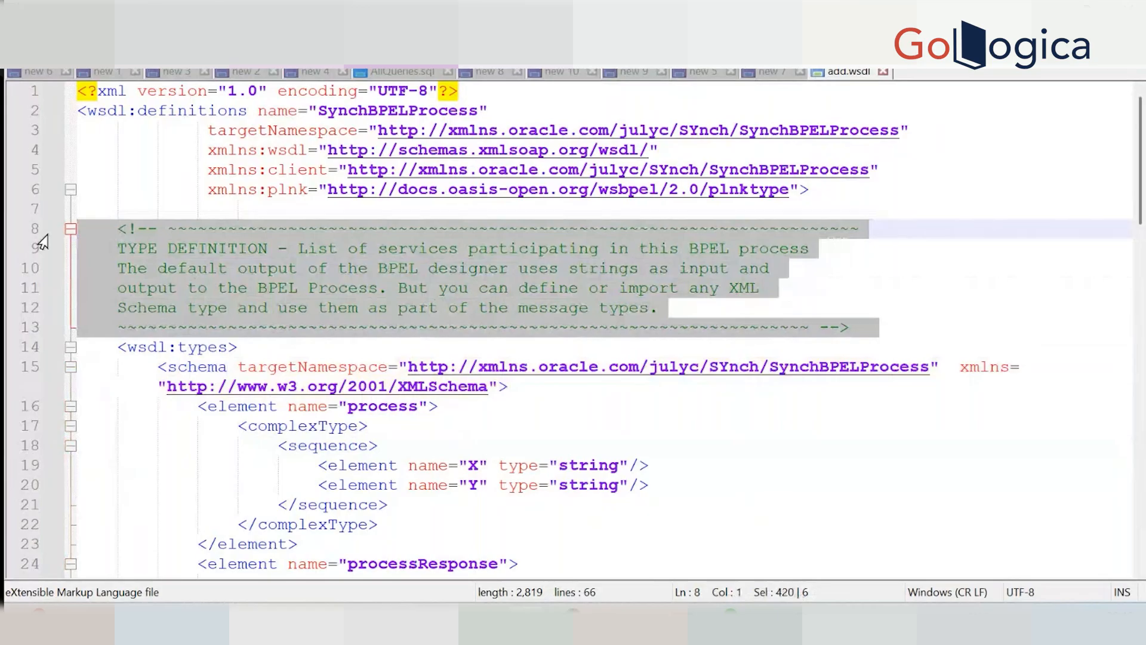
pyautogui.click(285, 348)
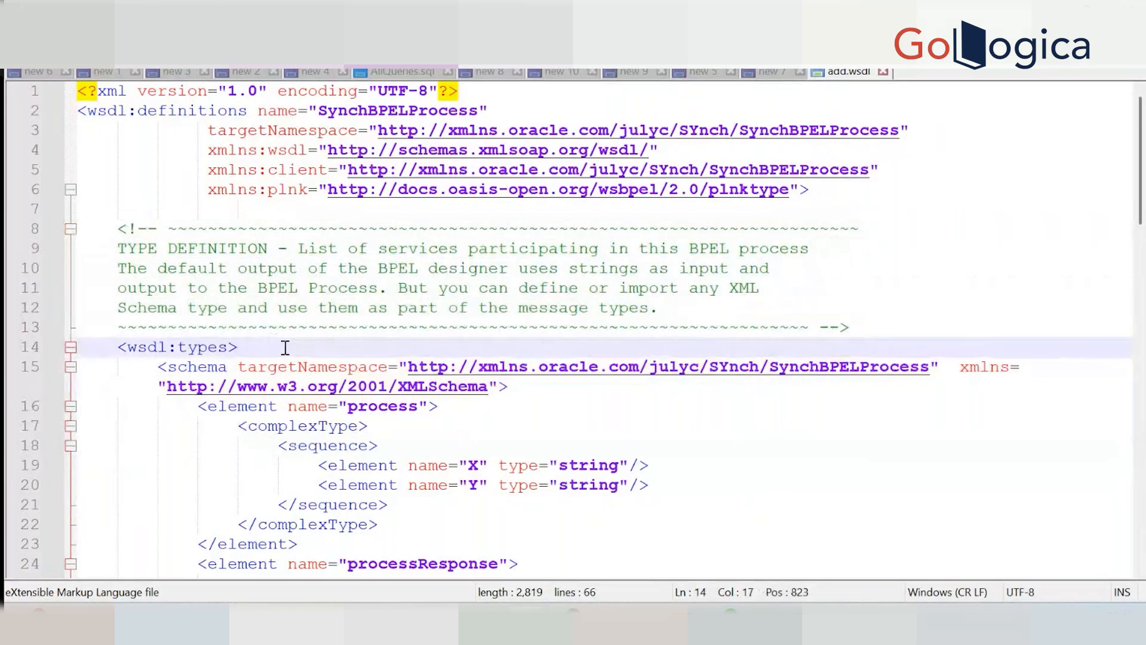
pyautogui.moveTo(573, 632)
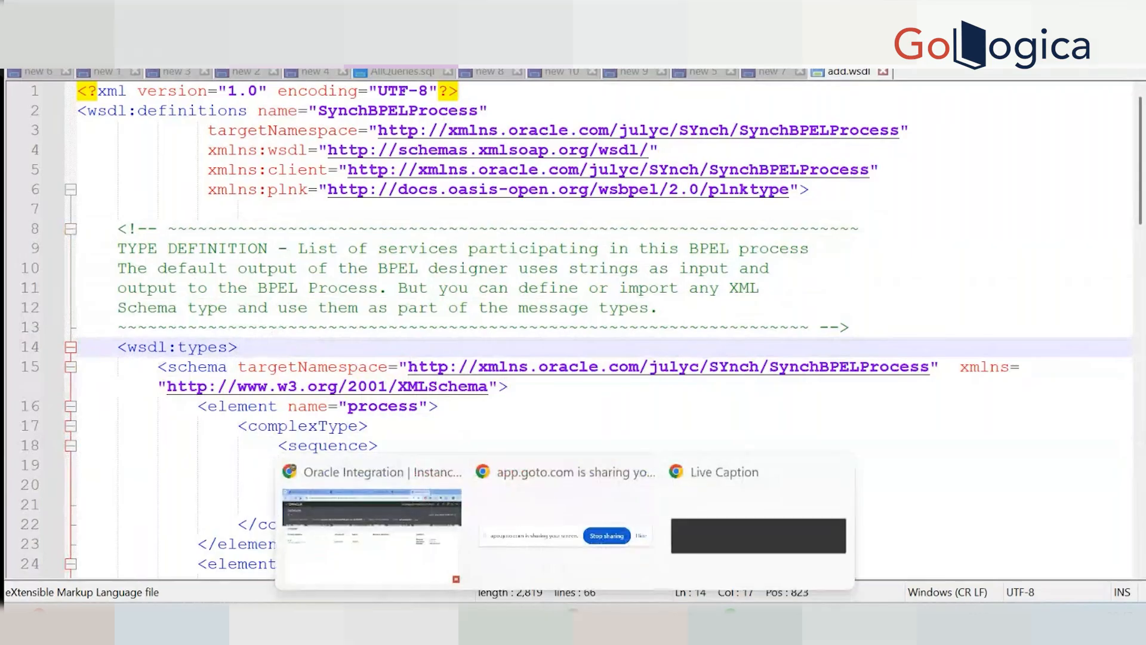
# Switch to Oracle Integration in Chrome and open the list of connections in the Design area
pyautogui.click(433, 547)
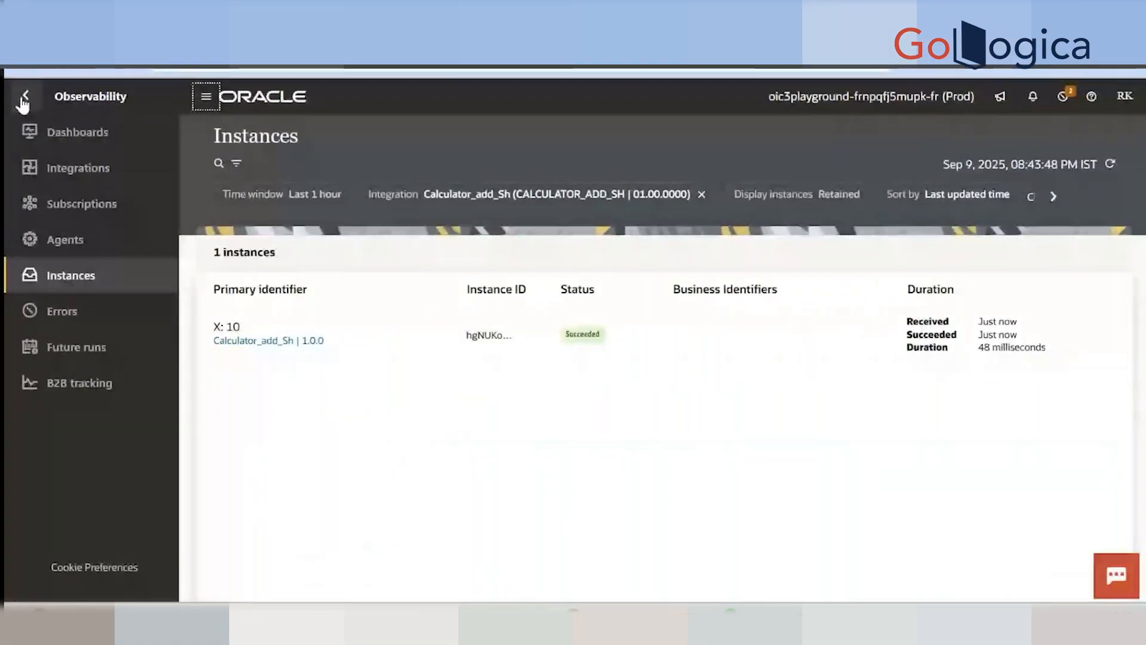
pyautogui.click(24, 99)
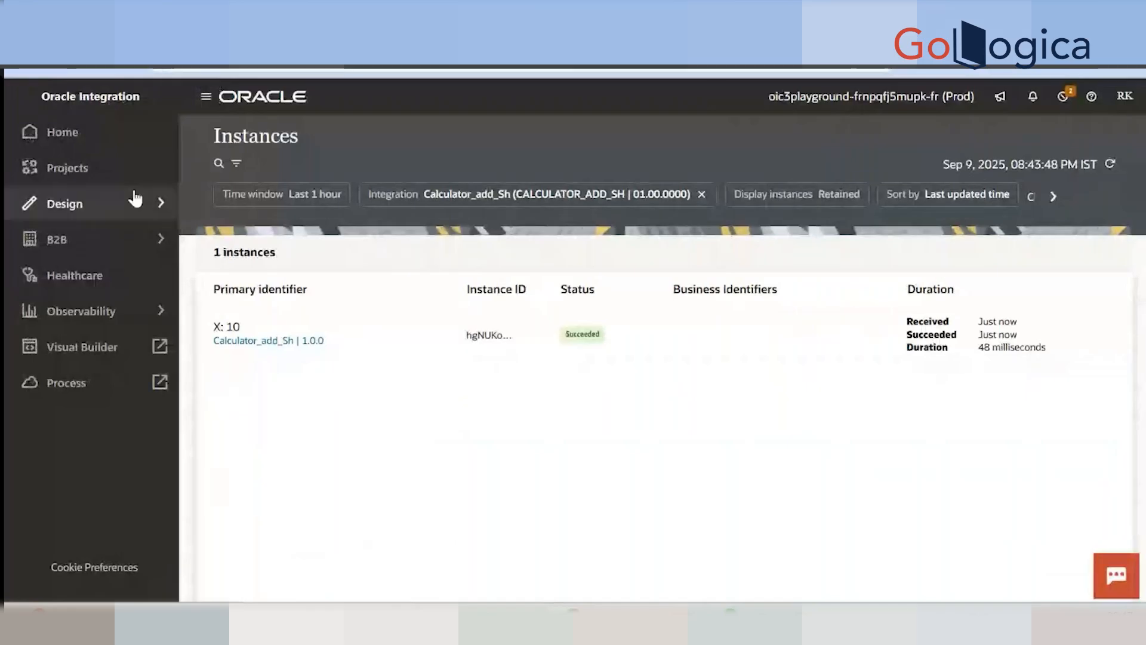
pyautogui.click(204, 97)
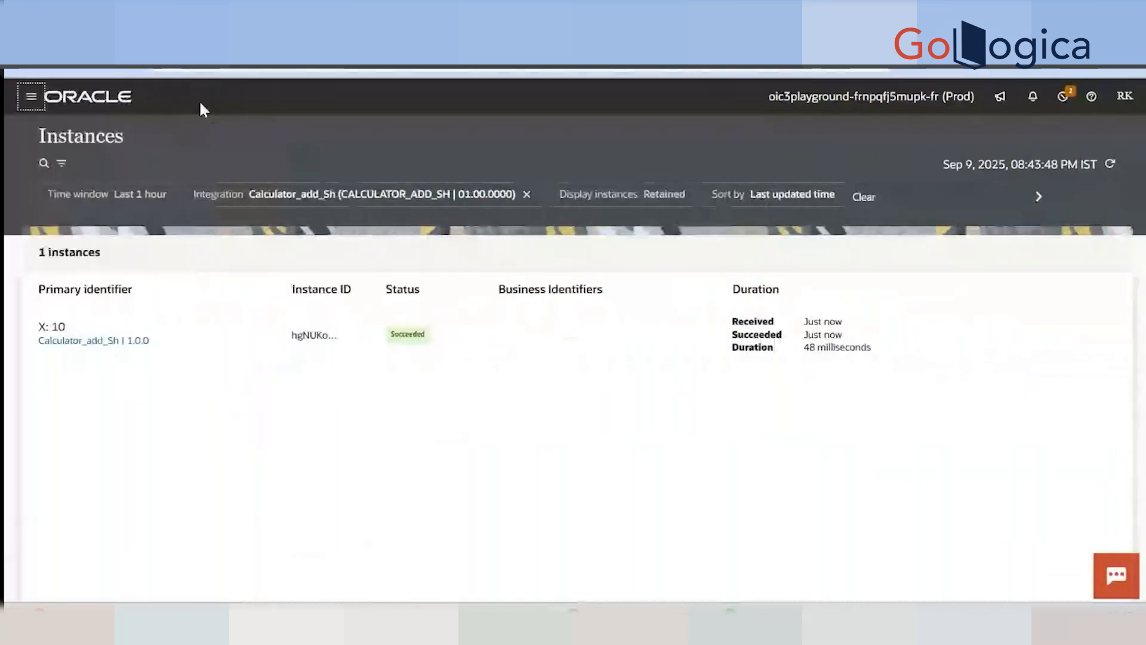
pyautogui.click(24, 100)
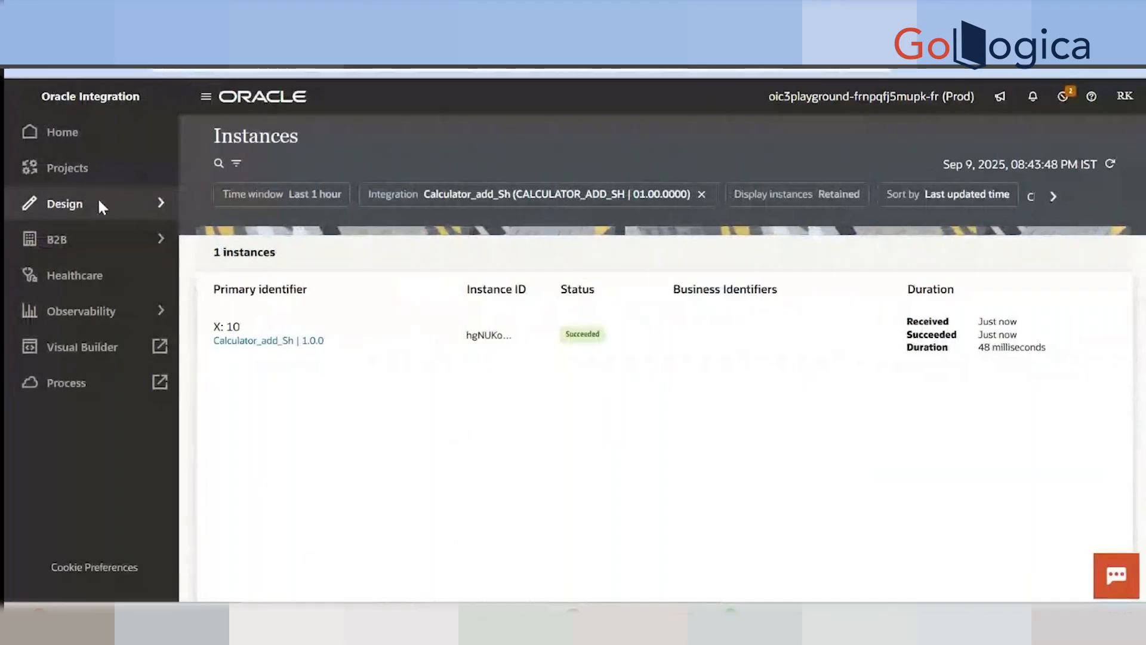
pyautogui.click(99, 202)
pyautogui.click(108, 177)
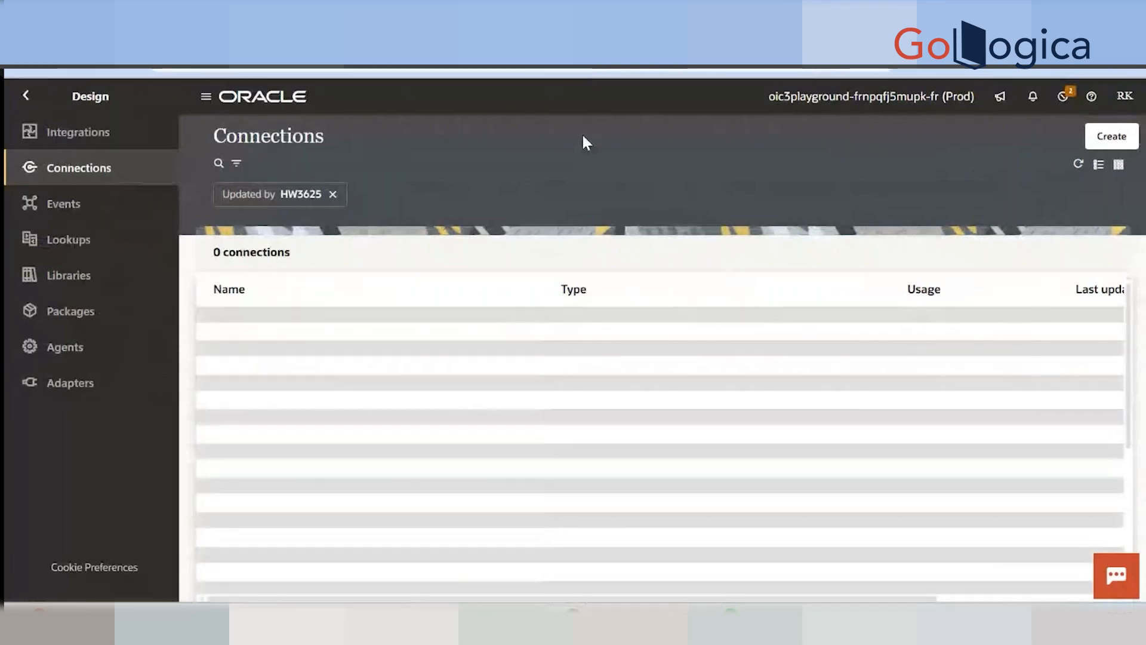
# Create a SOAP adapter connection named calcysh with the Trigger role
pyautogui.click(1126, 137)
pyautogui.write('soap')
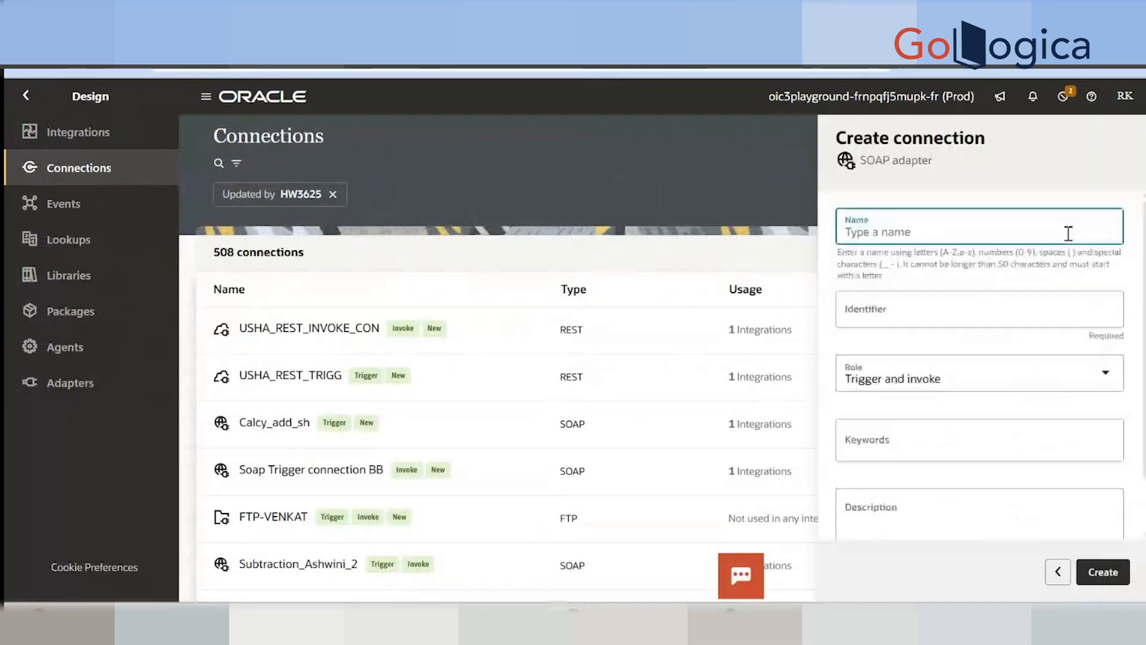
pyautogui.click(1068, 233)
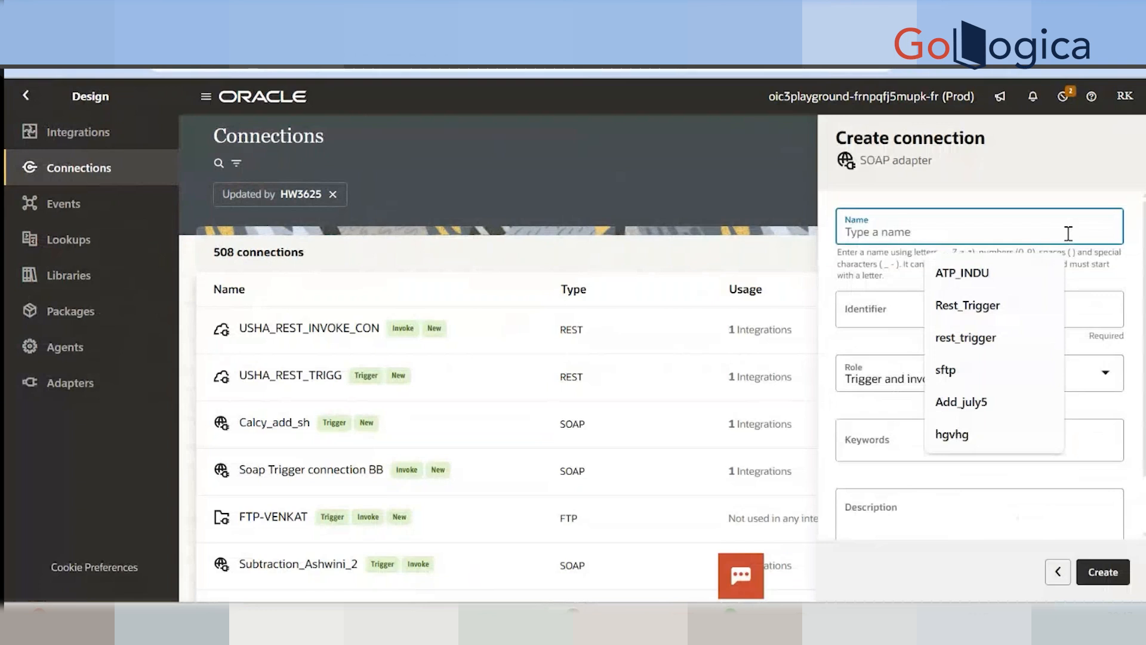
pyautogui.write('calc')
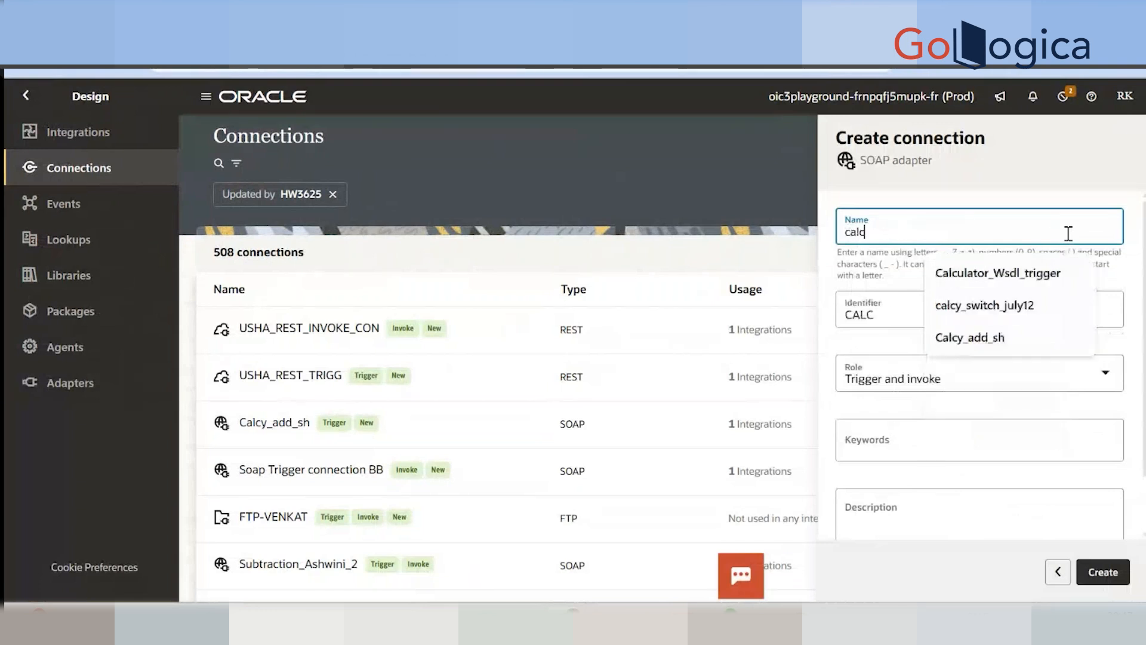
pyautogui.write('ys')
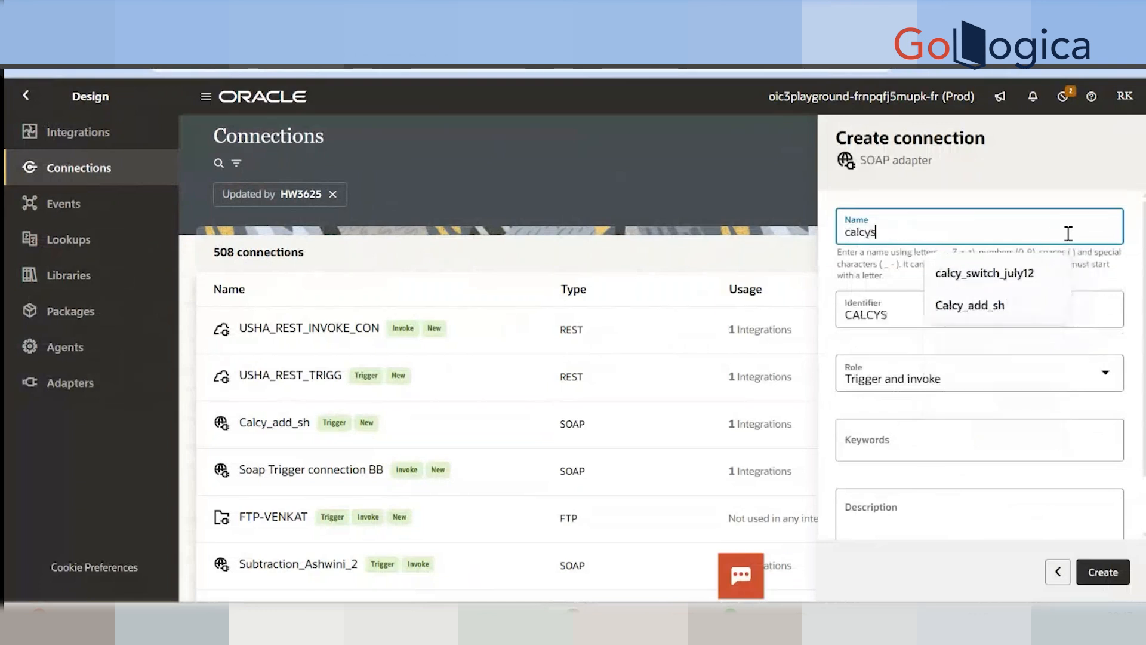
pyautogui.write('h')
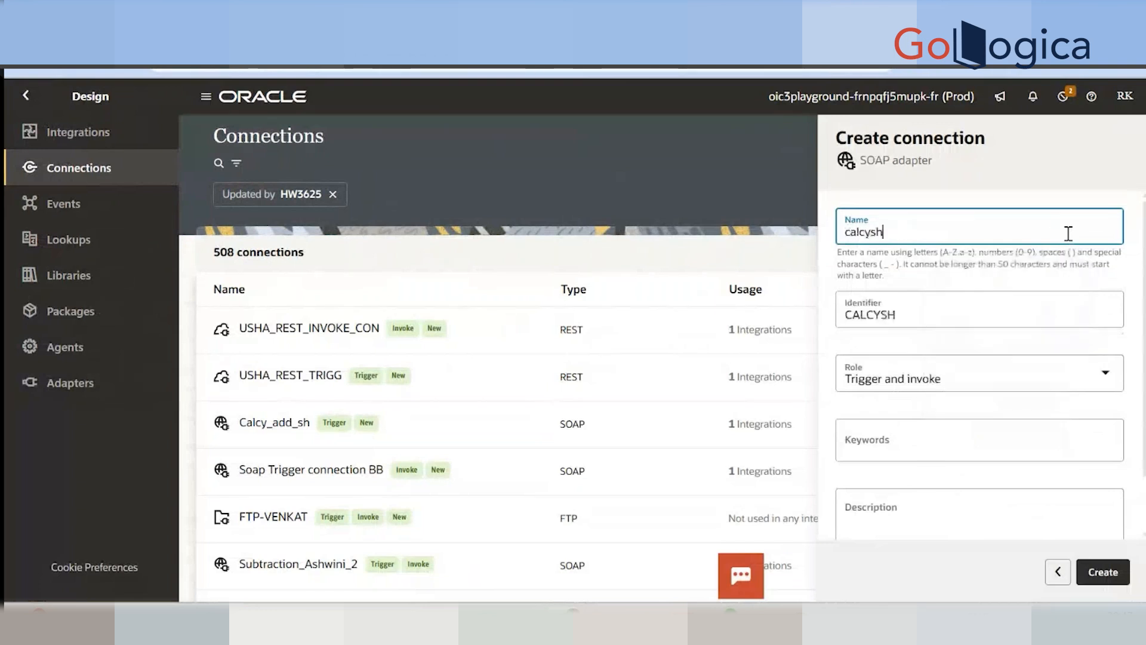
pyautogui.click(1015, 357)
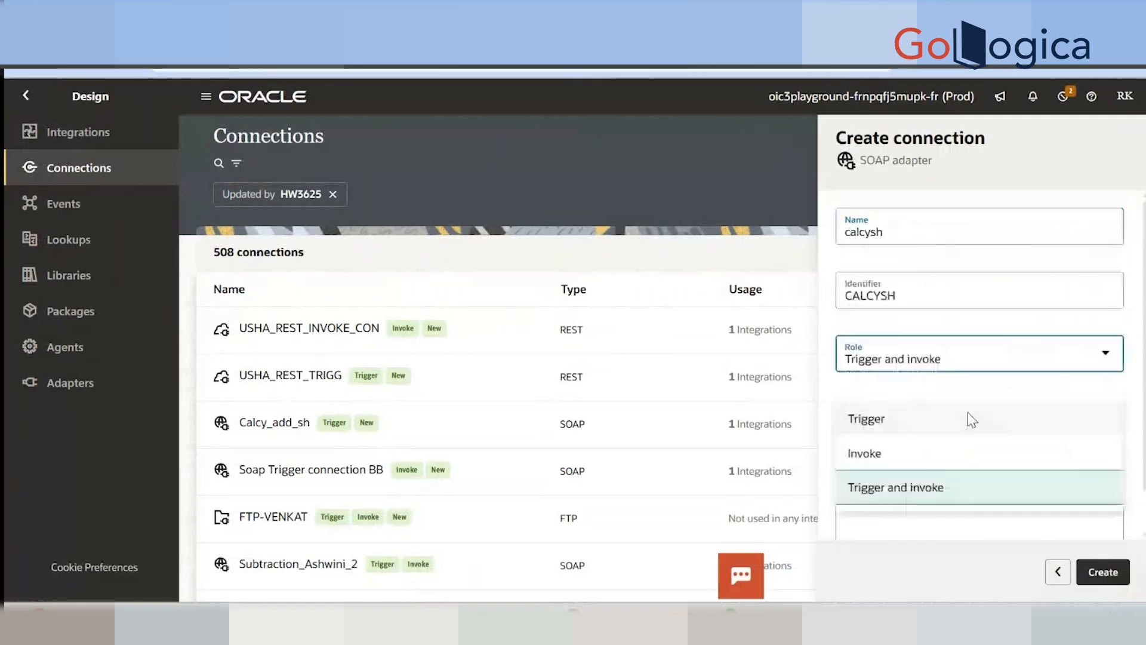
pyautogui.click(969, 414)
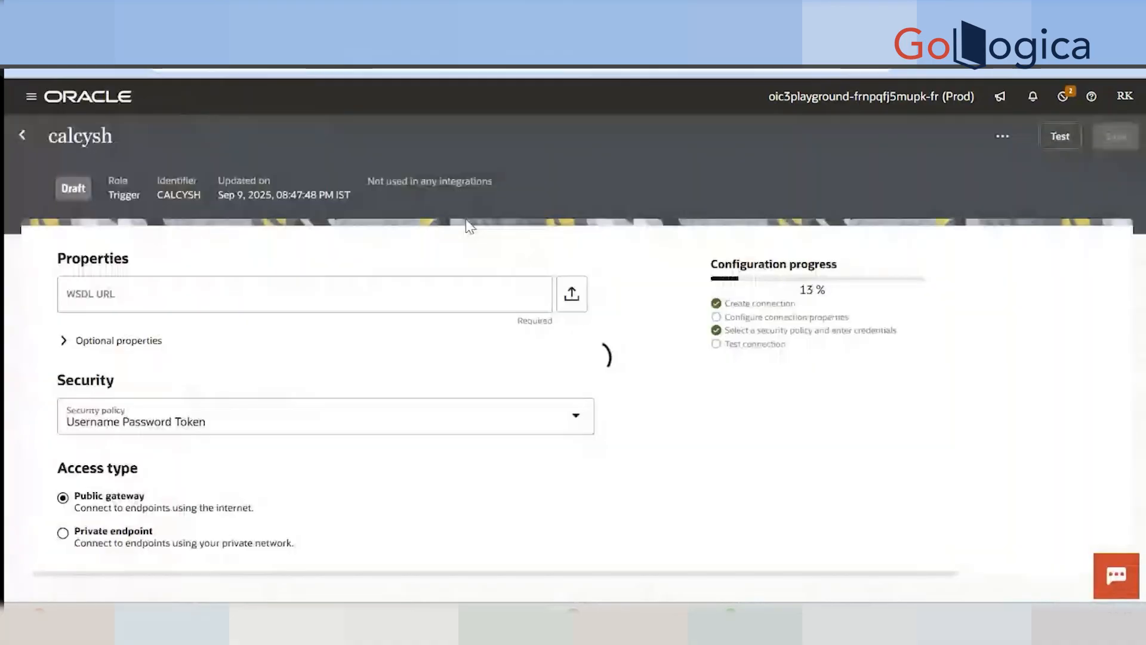
# Upload the add WSDL file as the WSDL for the calcysh connection
pyautogui.click(581, 306)
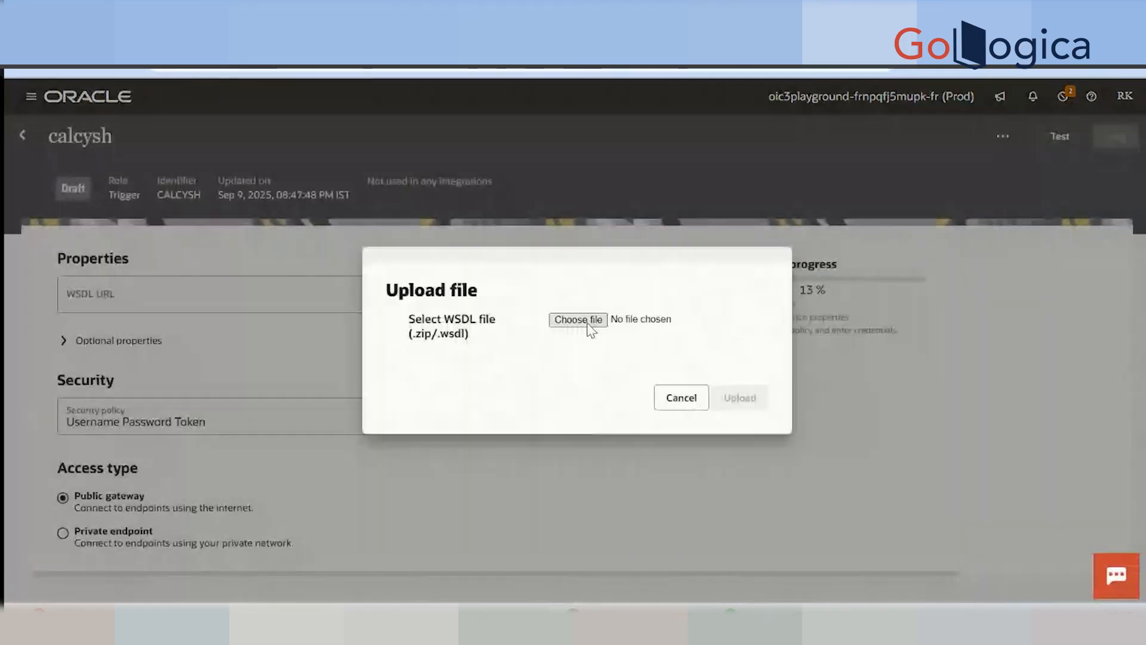
pyautogui.click(582, 320)
pyautogui.click(284, 142)
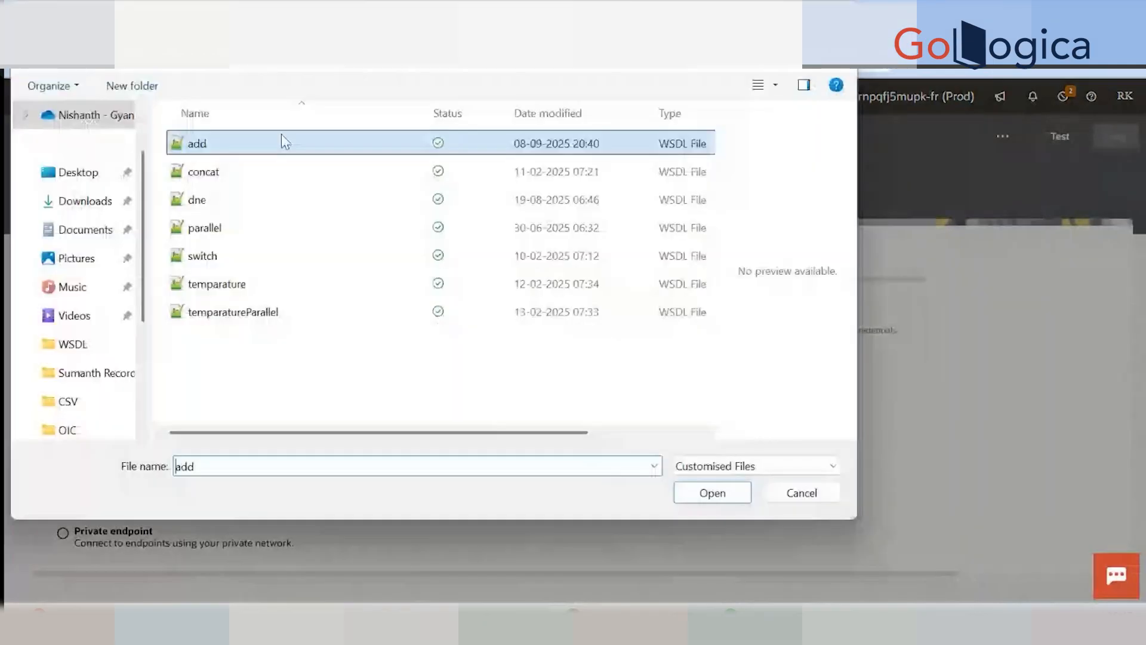
pyautogui.click(721, 482)
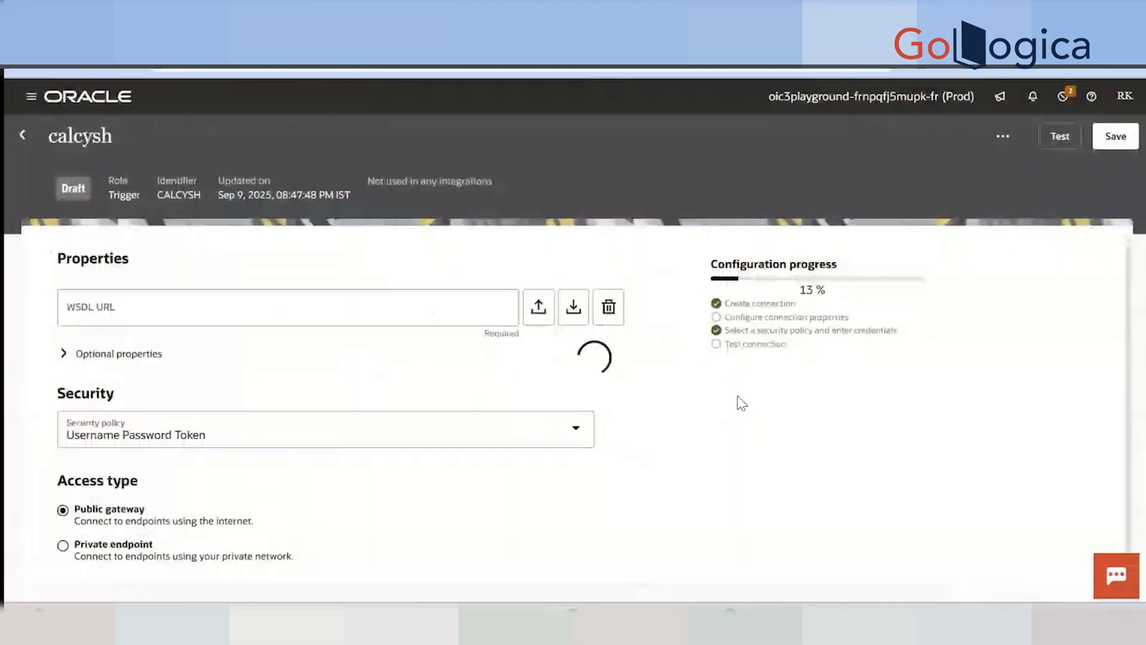
# Set the calcysh connection's security policy to Basic Authentication, then test and save the connection
pyautogui.click(207, 416)
pyautogui.click(195, 565)
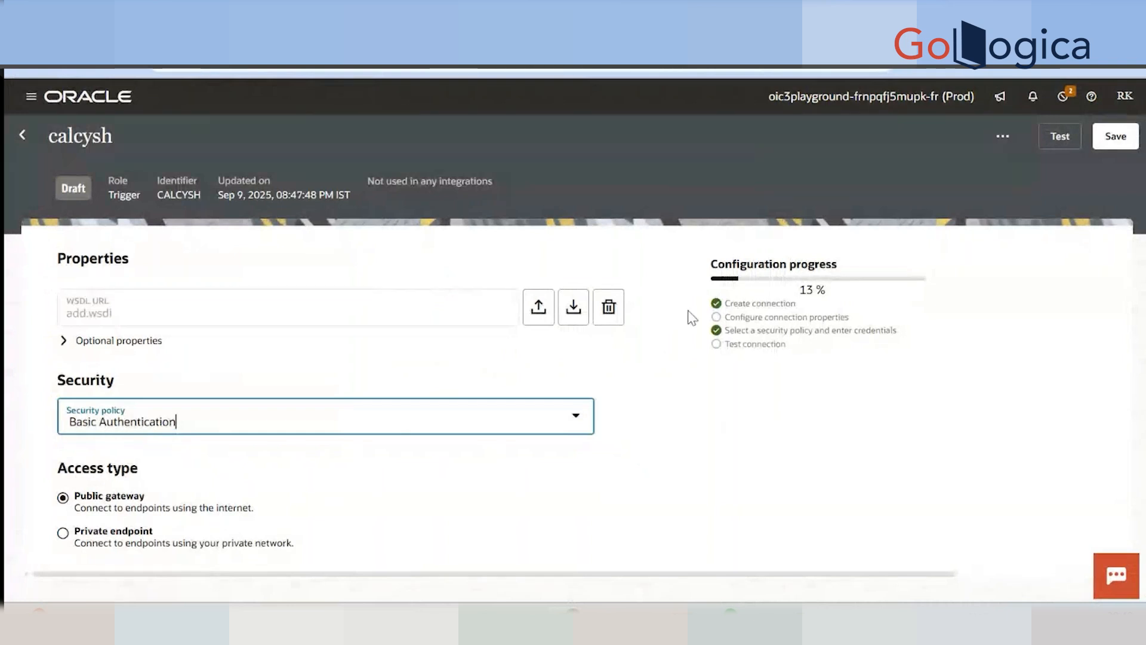
pyautogui.click(1060, 136)
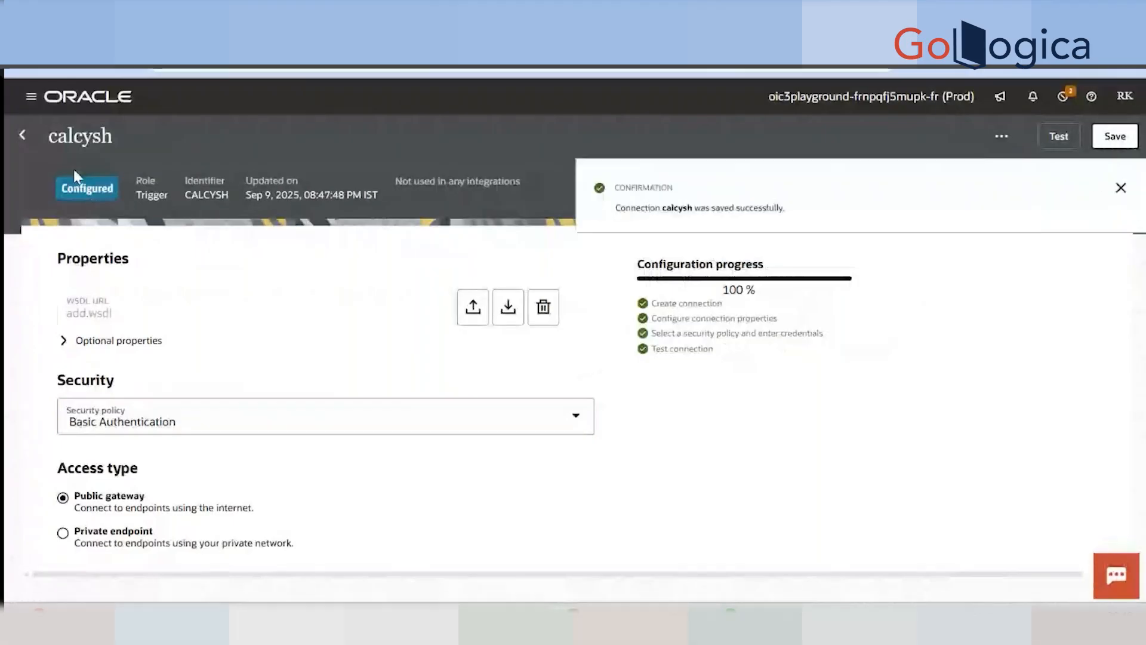
pyautogui.click(21, 136)
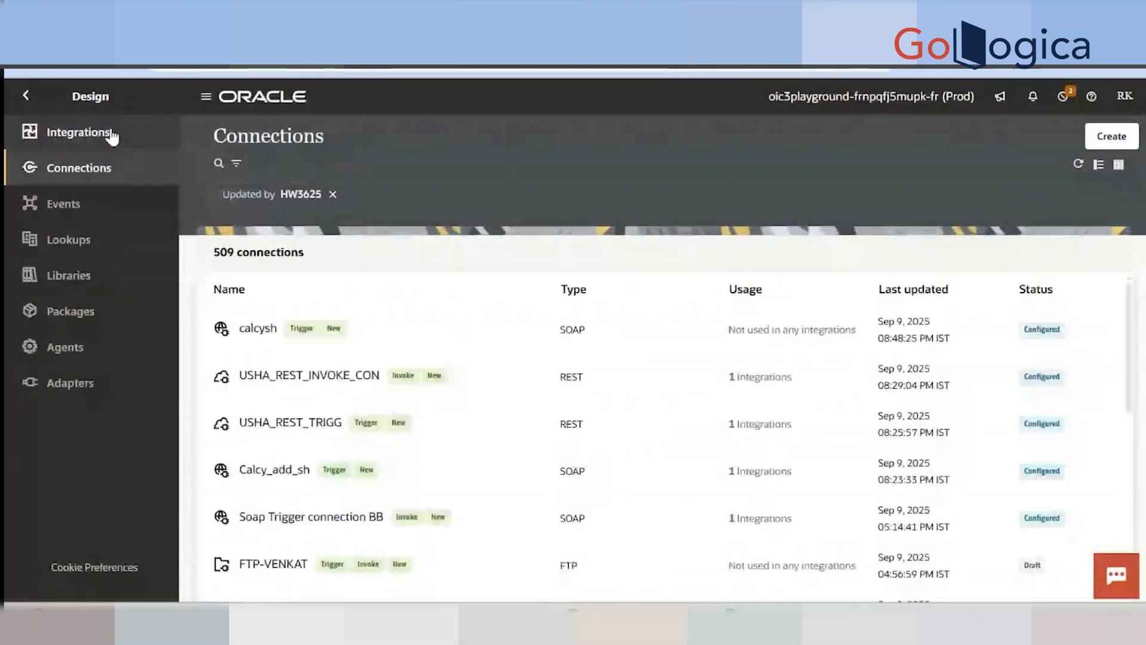
# Create an application integration named calsyb, keeping version 01.00.0000
pyautogui.click(112, 136)
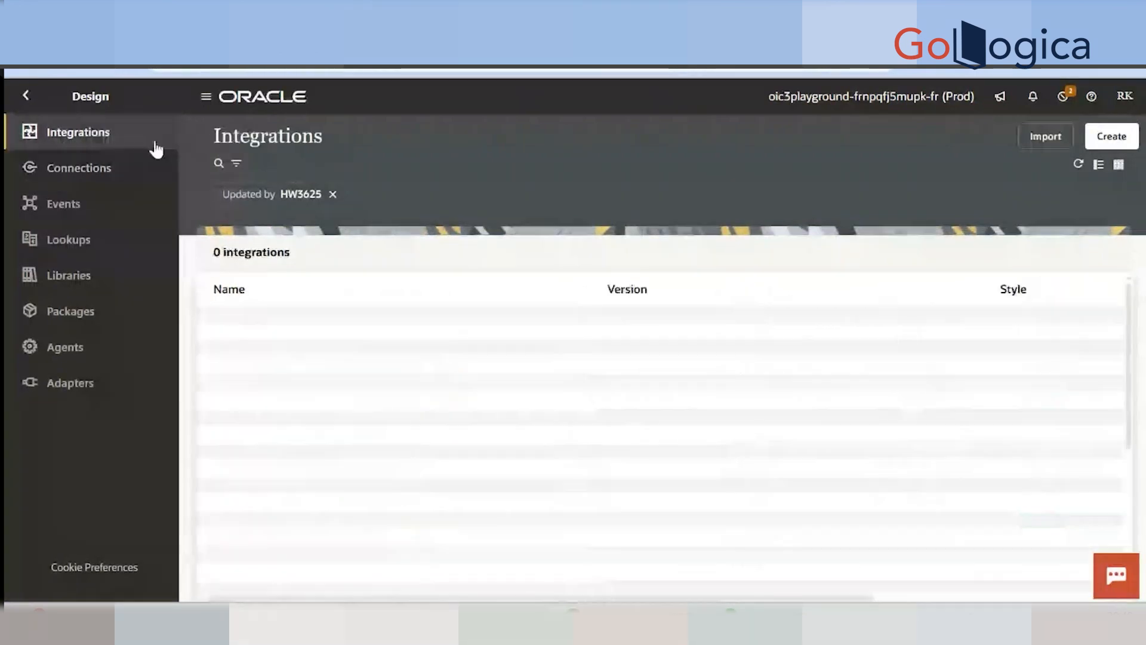
pyautogui.click(1111, 136)
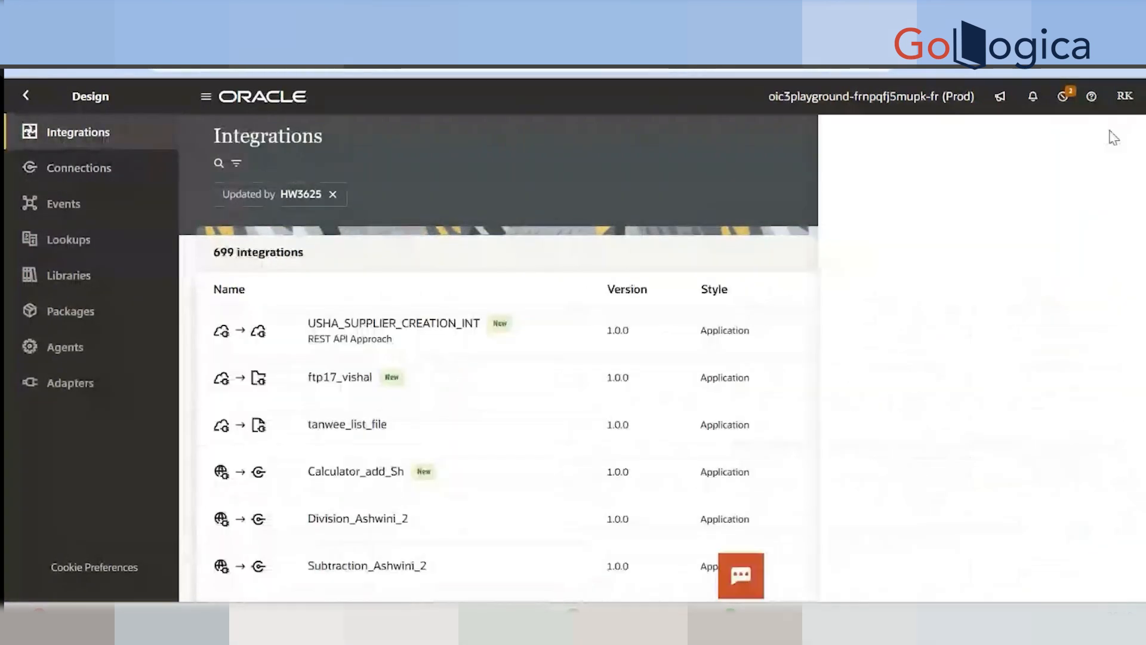
pyautogui.click(1012, 251)
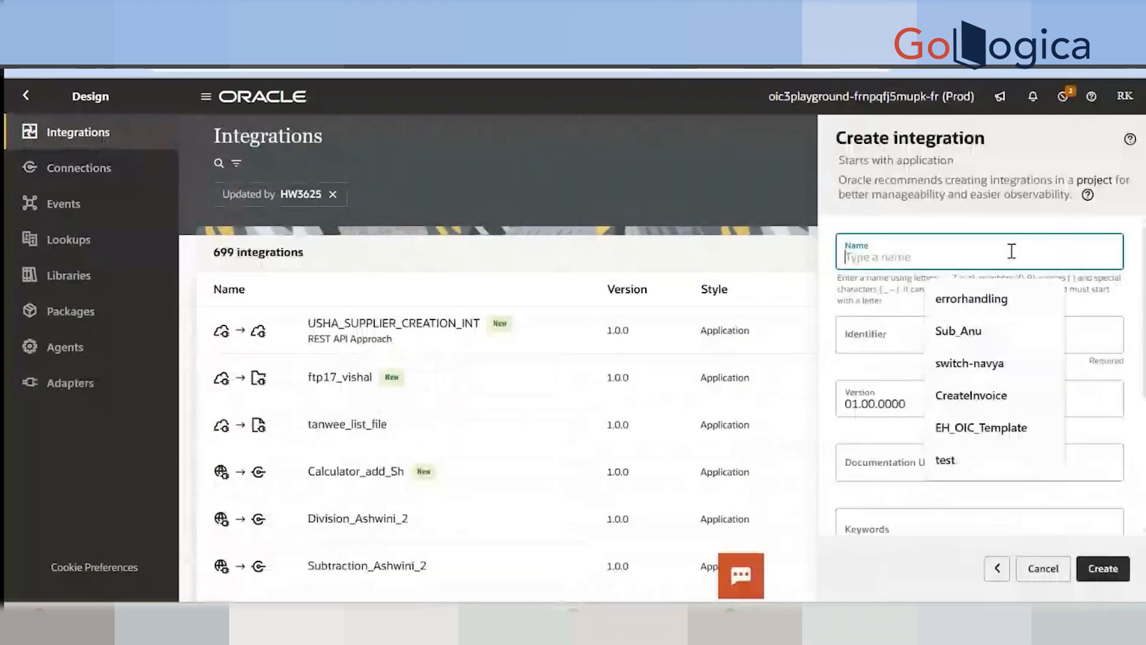
pyautogui.write('aac')
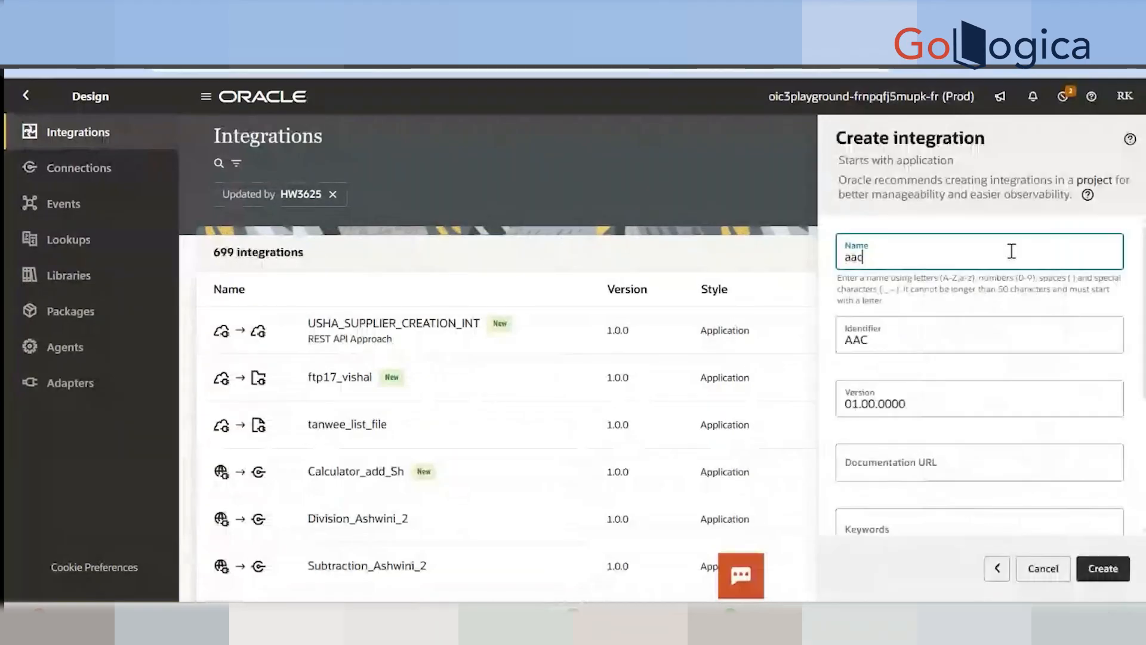
pyautogui.press('BackSpace')
pyautogui.press('BackSpace')
pyautogui.press('BackSpace')
pyautogui.write('calsyb')
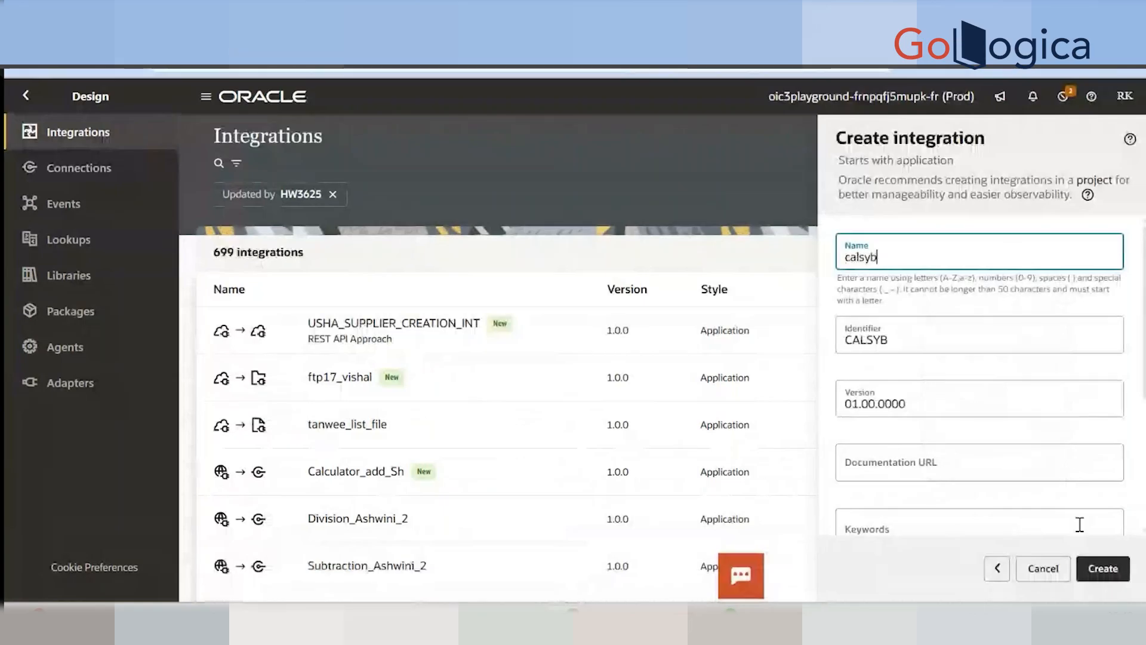
pyautogui.click(1099, 570)
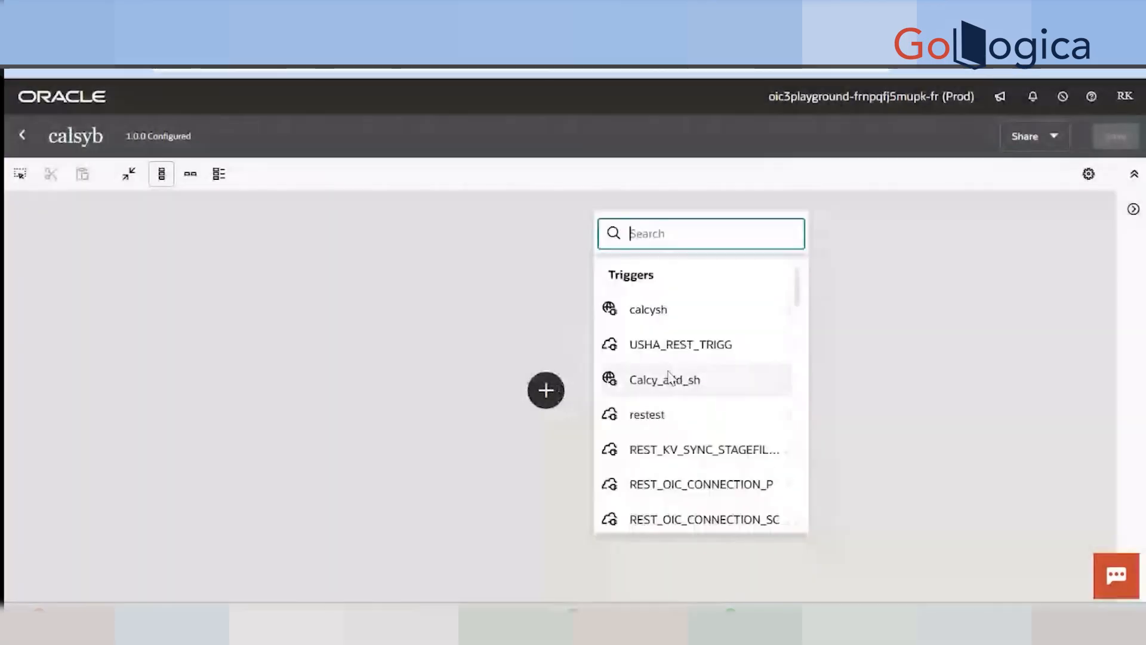
# Add the calcysh connection as the integration's trigger and name its endpoint division
pyautogui.click(678, 308)
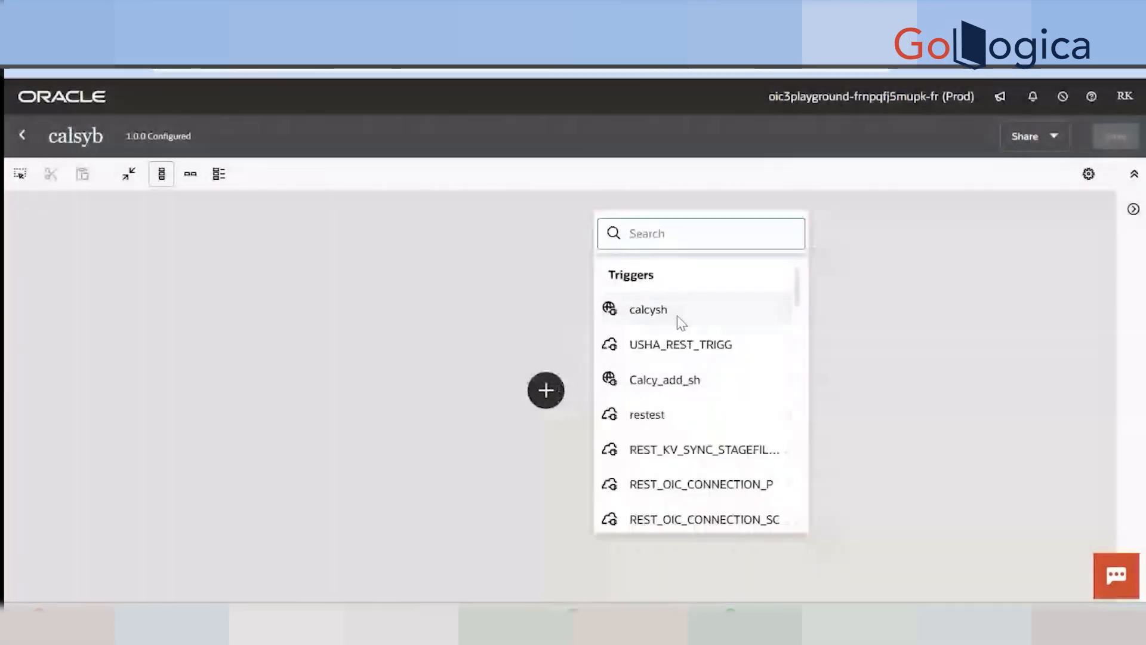
pyautogui.click(752, 296)
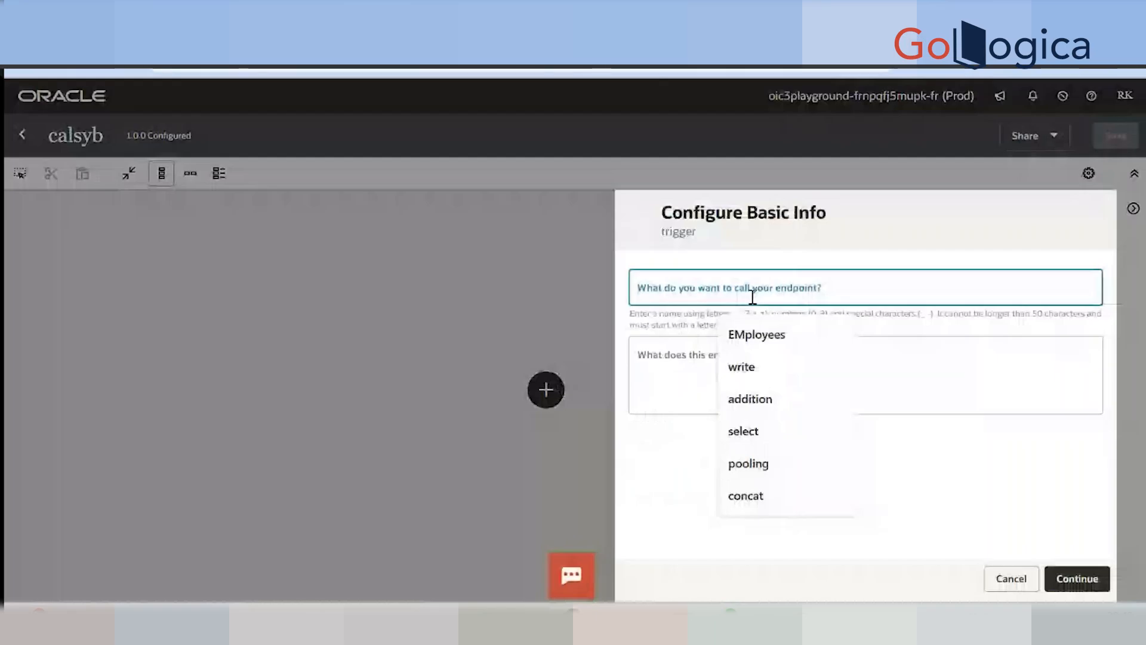
pyautogui.write('s')
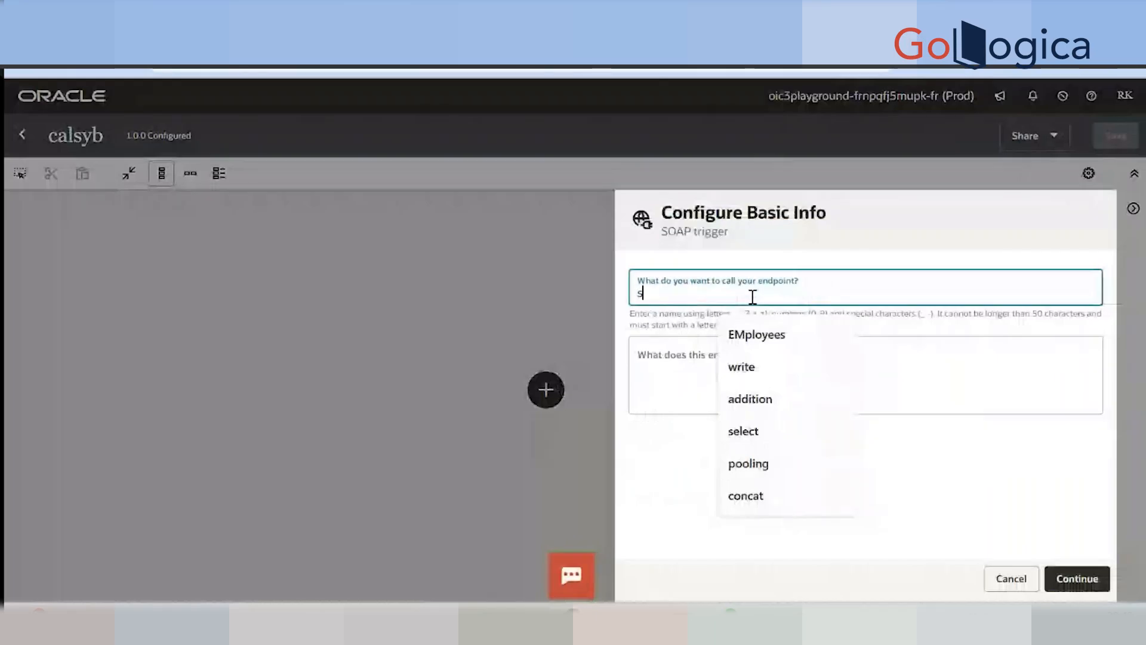
pyautogui.write('ubtract')
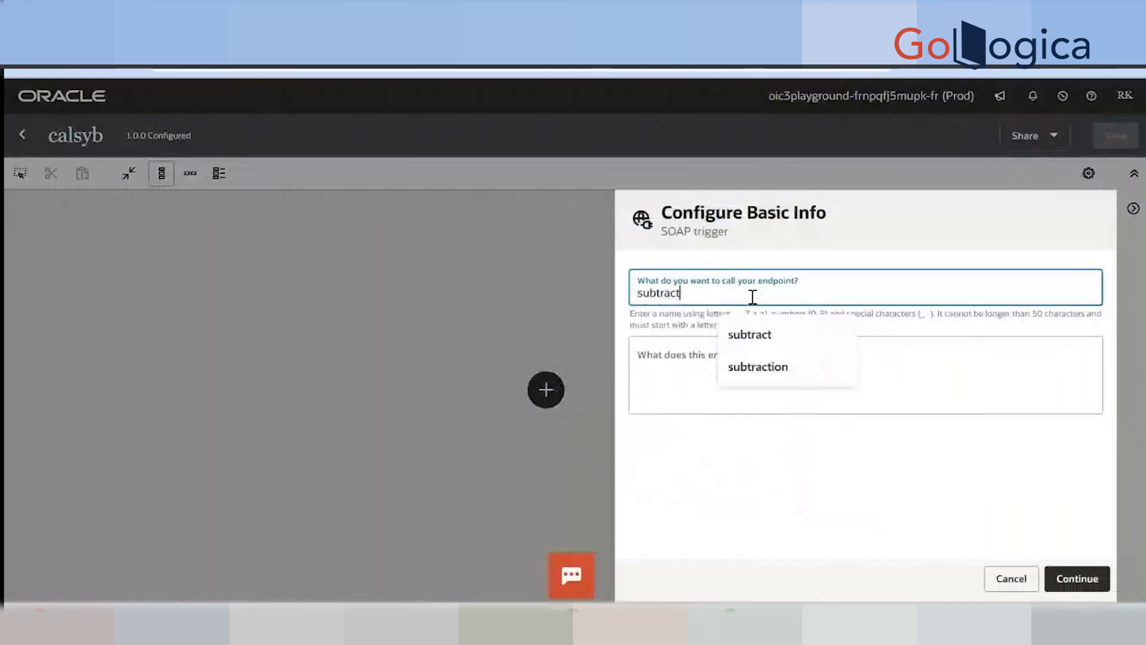
pyautogui.hotkey('ctrl', 'a')
pyautogui.write('di')
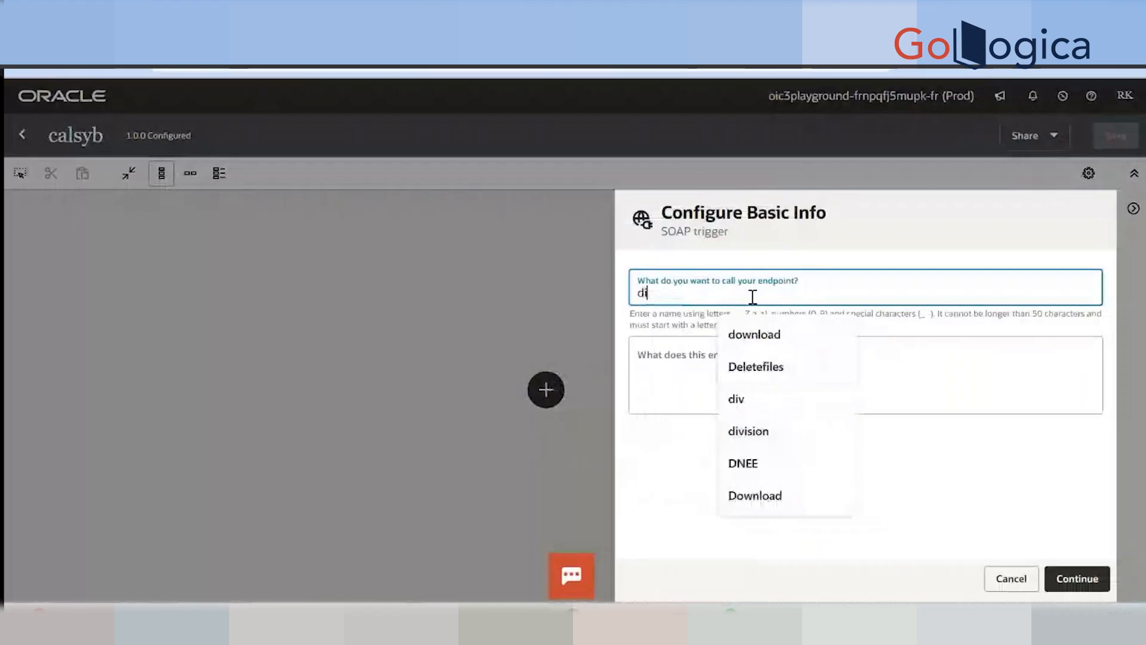
pyautogui.write('v')
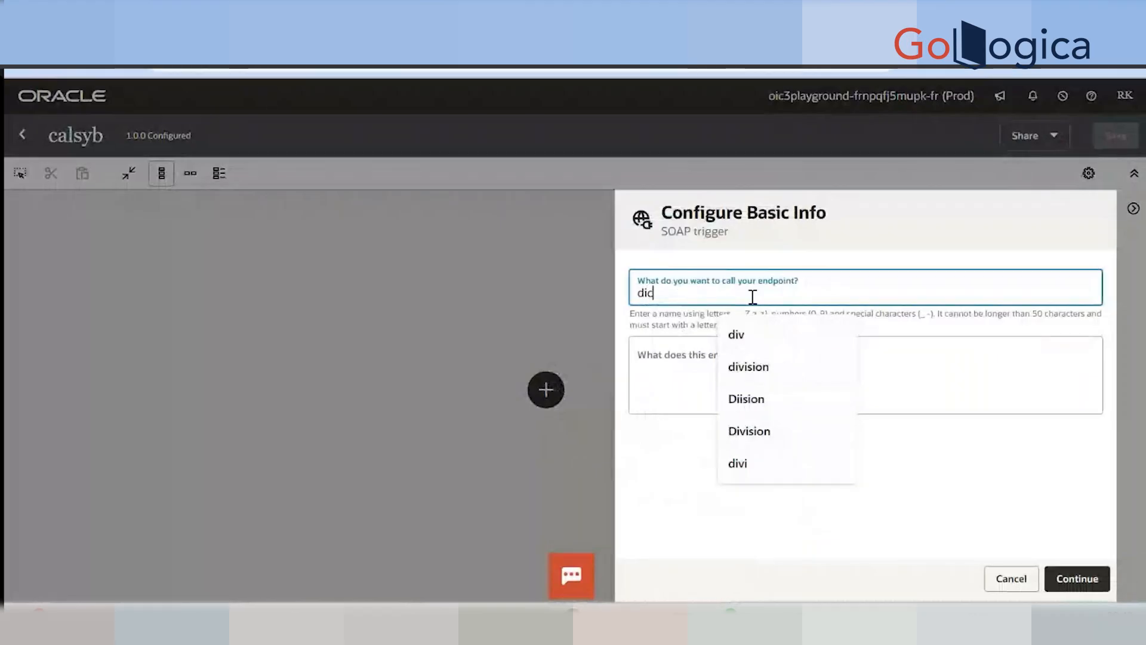
pyautogui.write('ision')
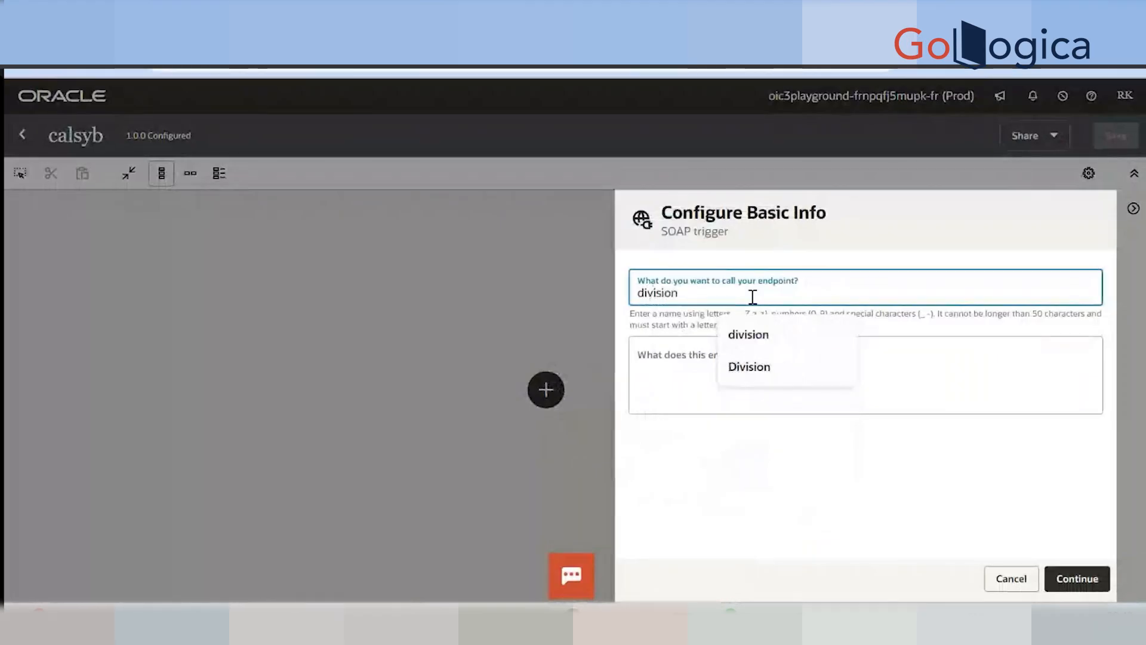
pyautogui.click(1065, 578)
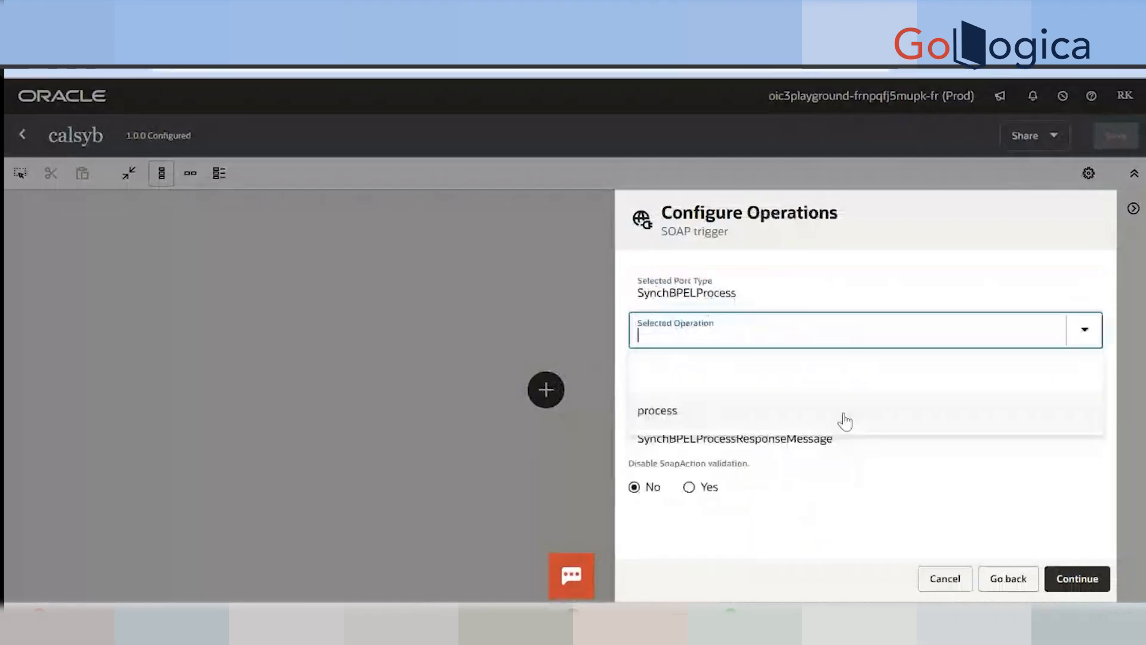
# Select the process operation of the SynchBPELProcess port type for the SOAP trigger
pyautogui.click(845, 418)
pyautogui.click(1062, 577)
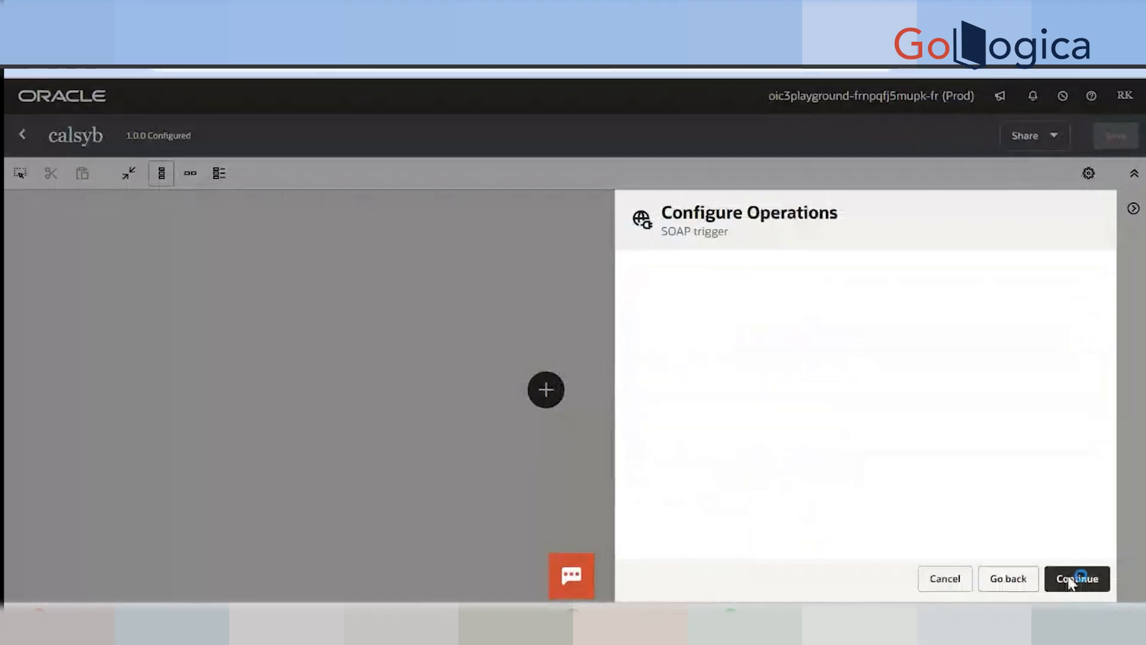